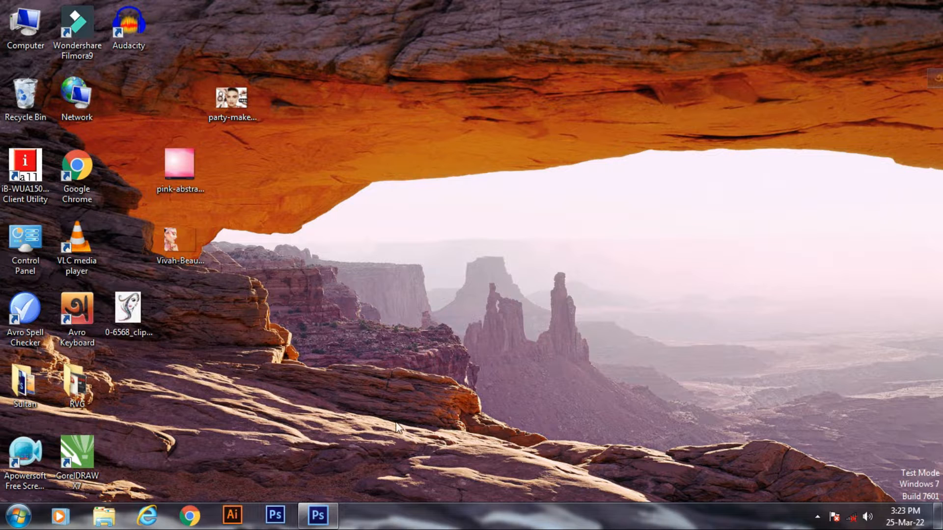
- Switch to Photoshop and create a new 60 × 36 inch document at 72 pixels/inch in 16-bit CMYK Color
click(318, 516)
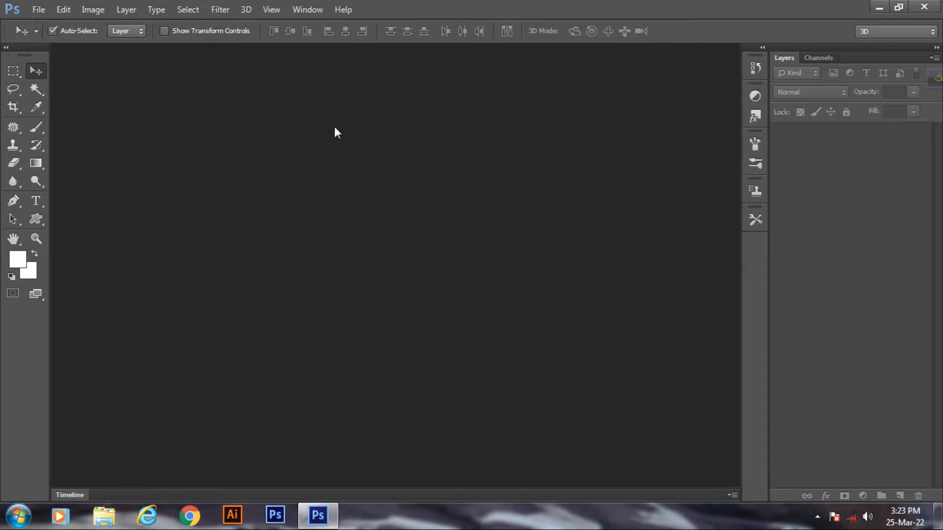
click(38, 8)
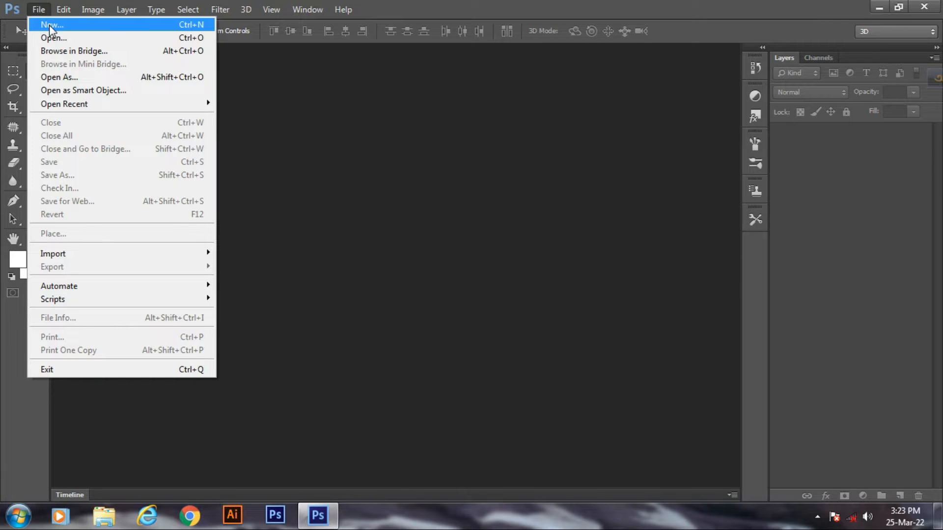
click(50, 24)
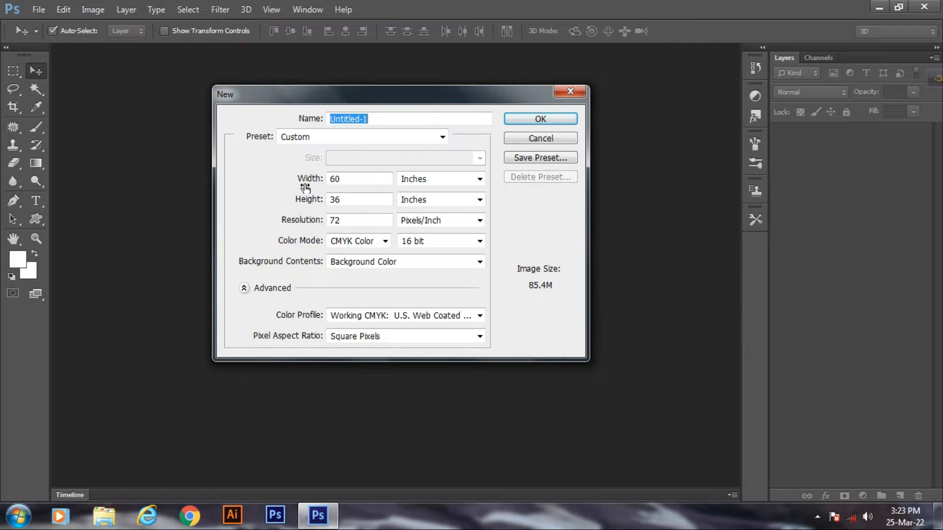
drag(346, 180, 322, 188)
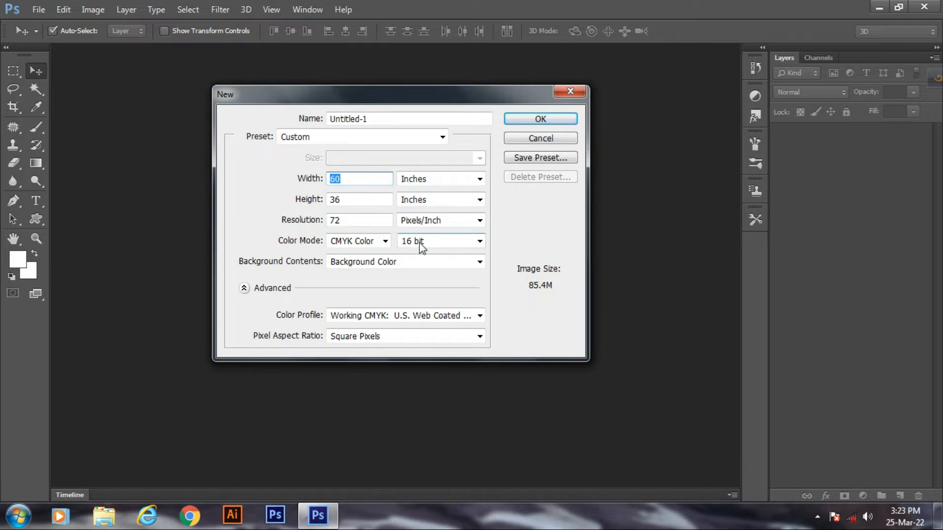
click(522, 122)
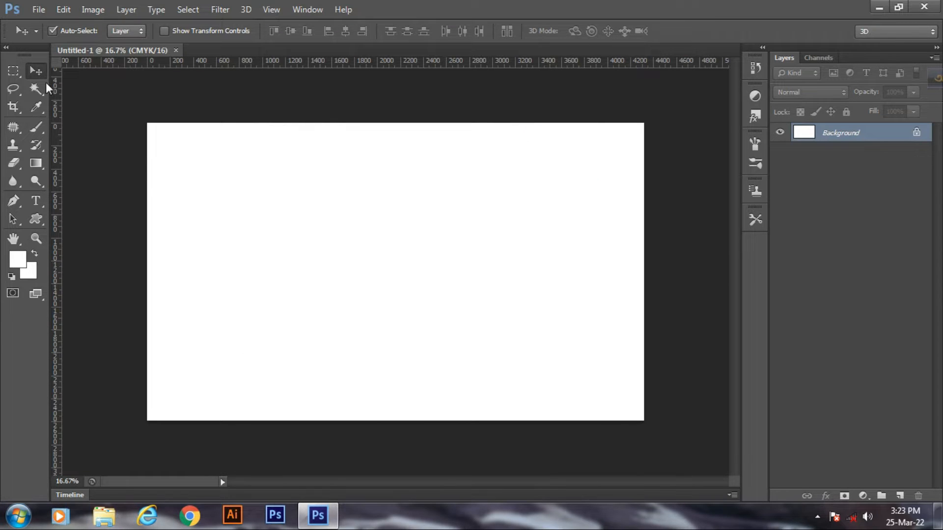
- Select the entire canvas with the Rectangular Marquee tool and add a new empty layer
click(16, 72)
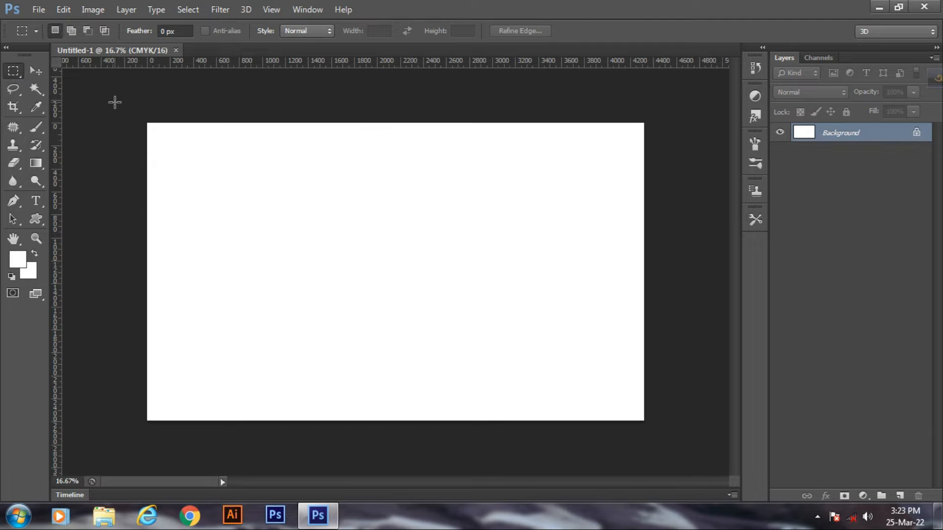
drag(115, 102, 712, 464)
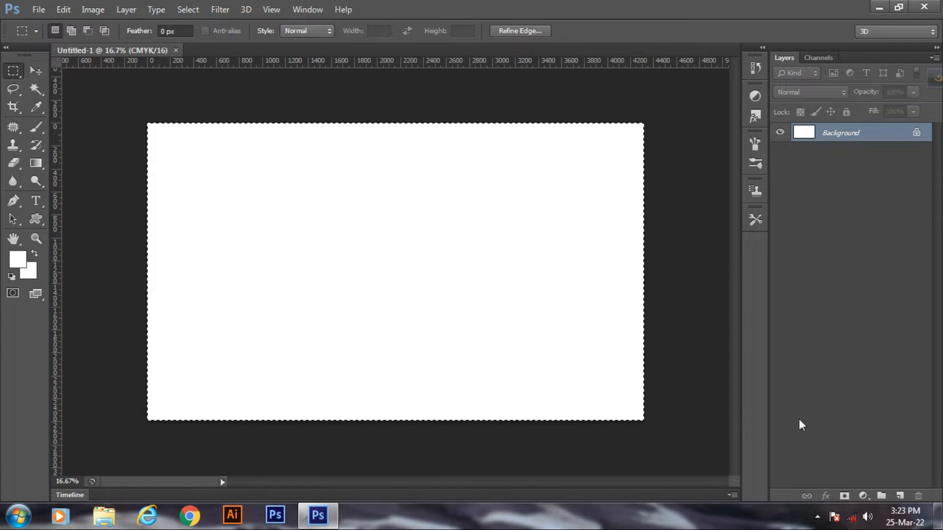
click(900, 497)
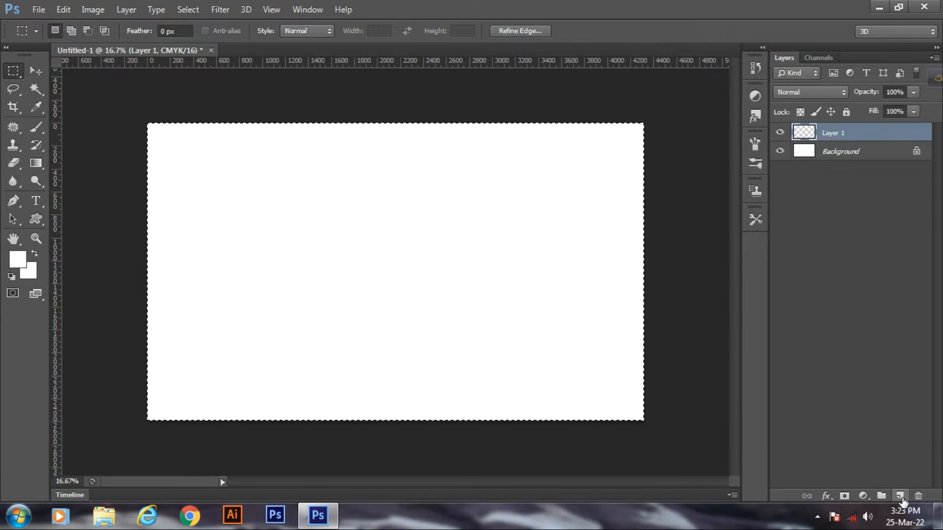
- Stroke the canvas selection on the new layer with a 30 px white centered line and deselect
right_click(443, 225)
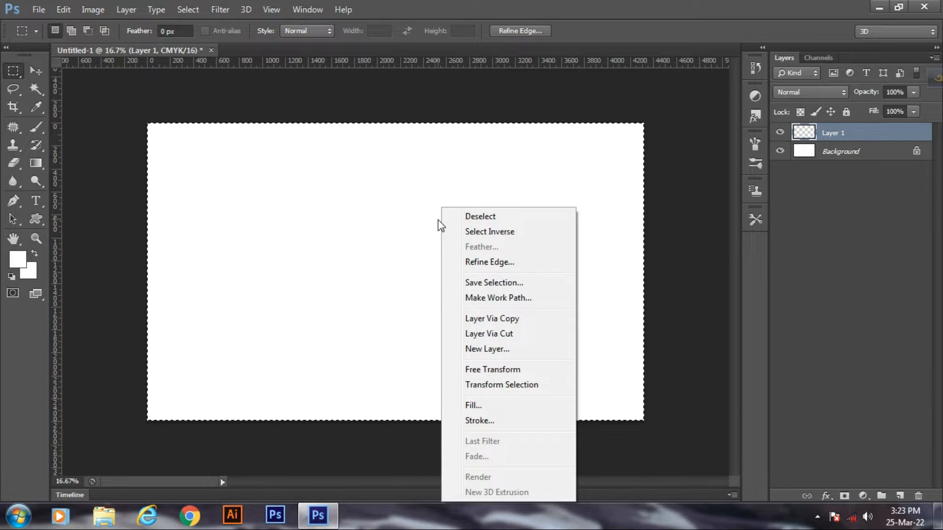
click(480, 424)
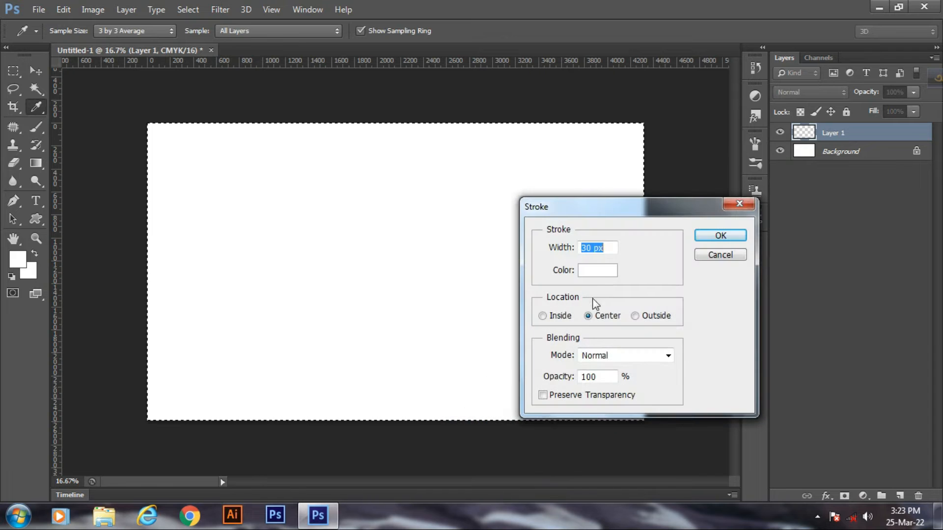
click(591, 274)
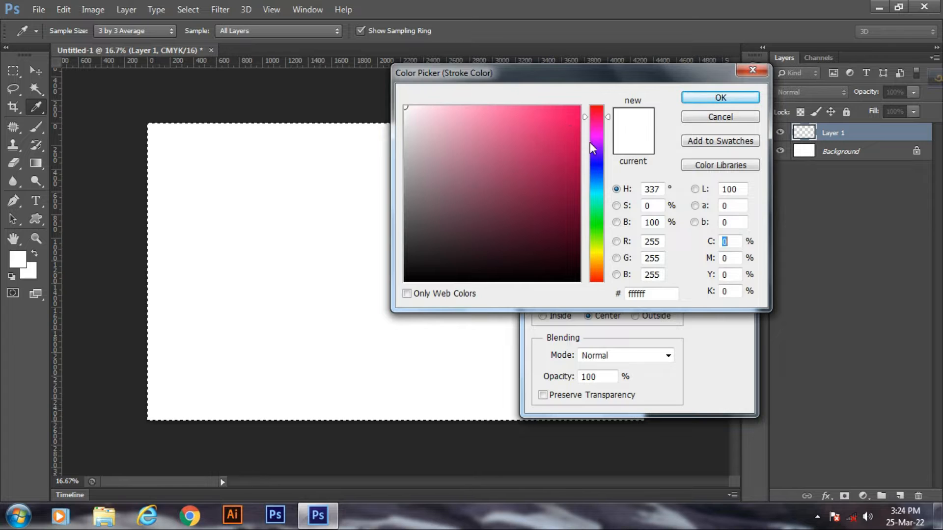
drag(427, 121, 375, 70)
click(687, 96)
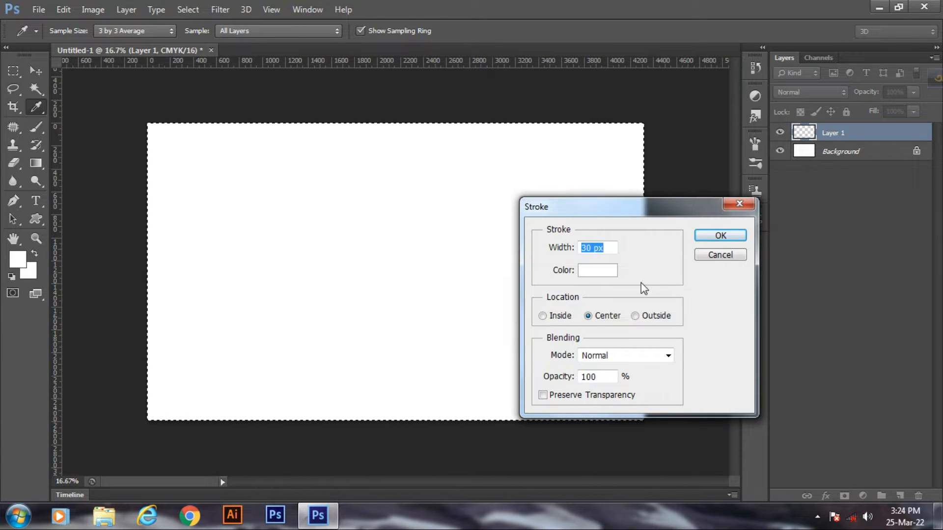
click(717, 237)
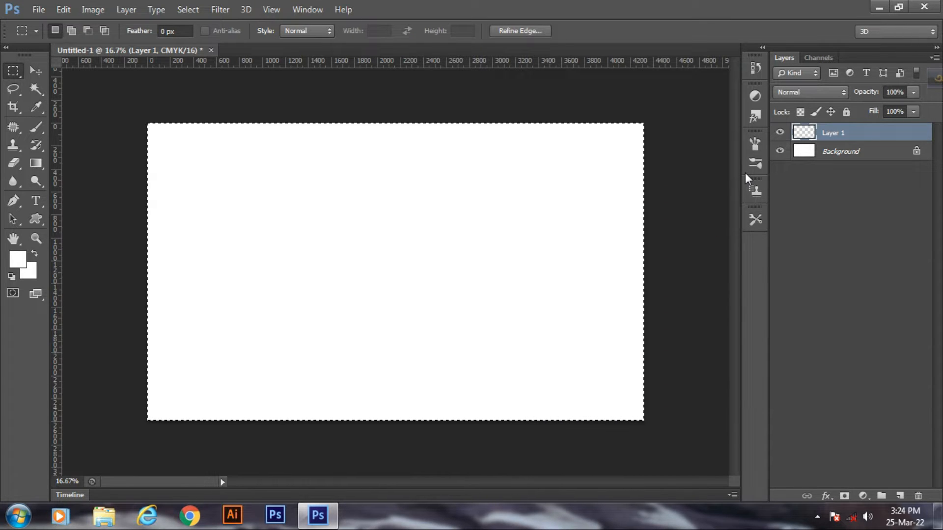
key(ctrl+d)
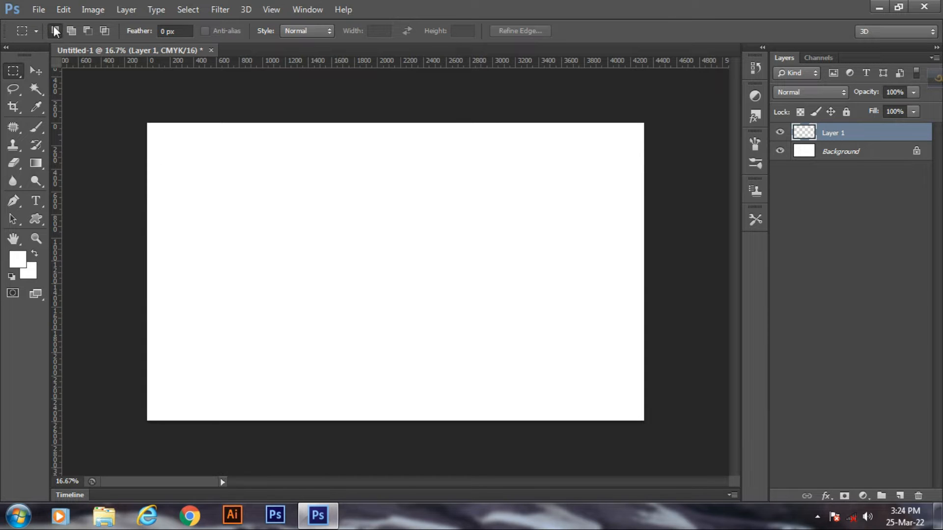
- Open the party-makeup-service, pink-abstract-background and Vivah-Beauty-Parlor images from the Desktop together
click(40, 9)
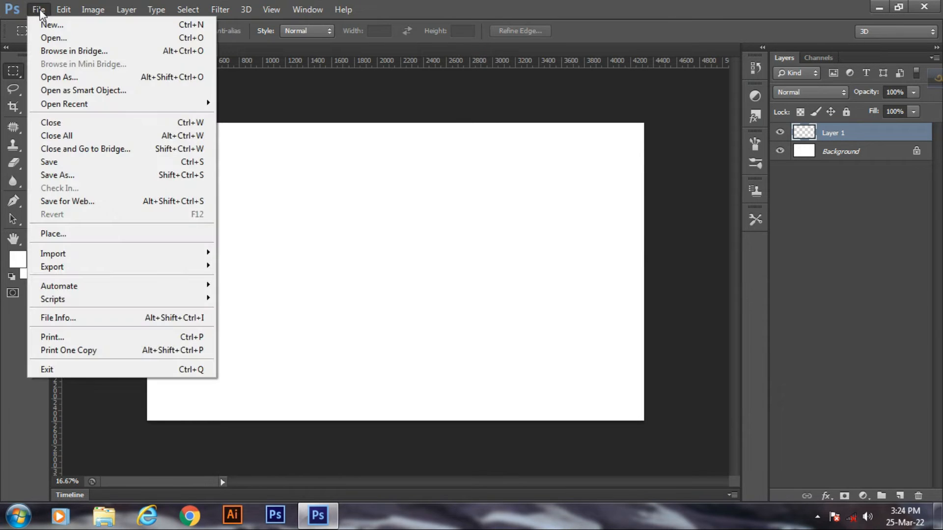
click(53, 37)
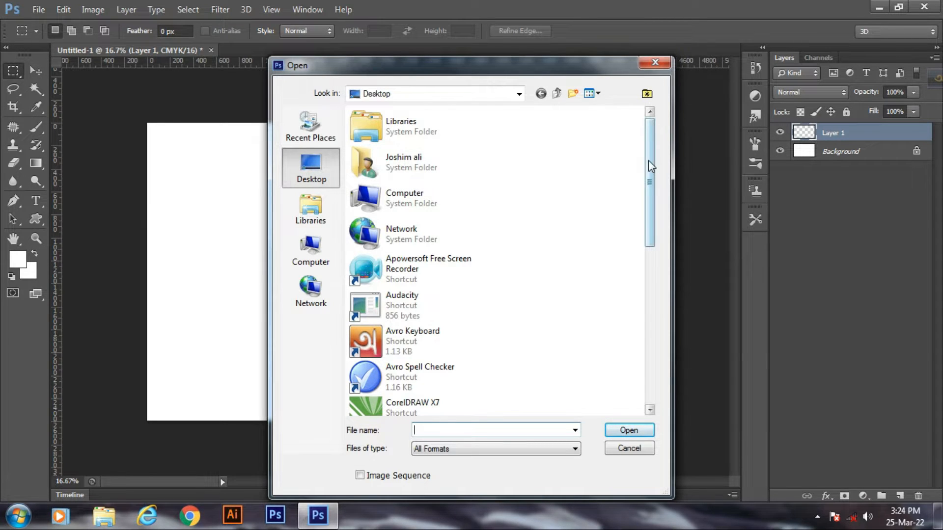
drag(649, 160, 631, 326)
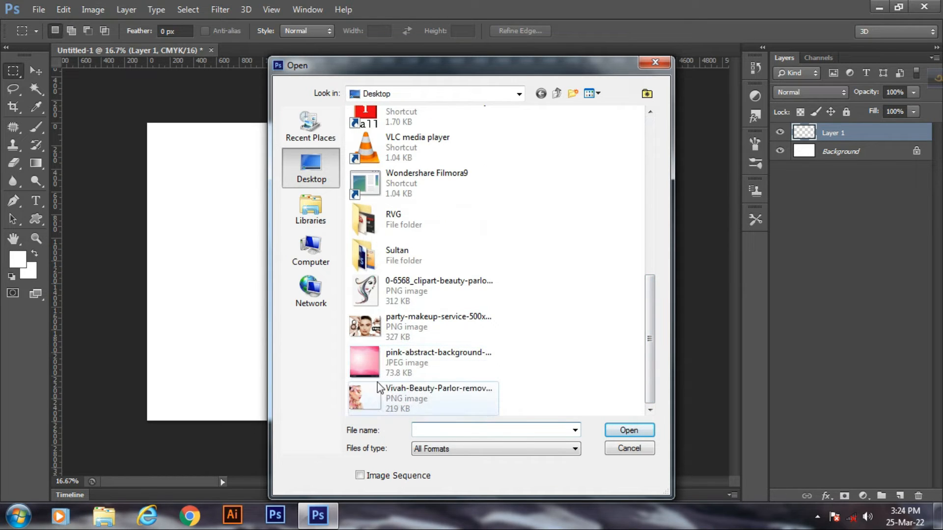
click(372, 404)
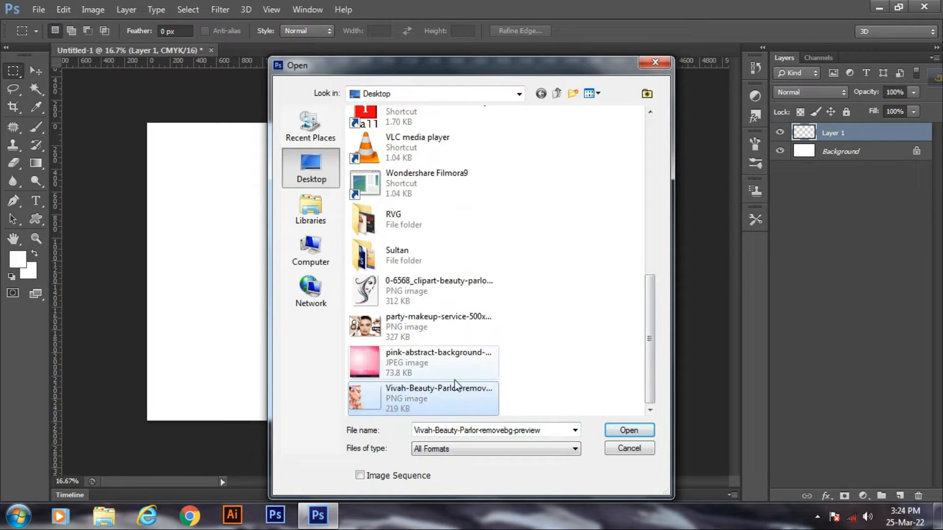
ctrl+click(418, 371)
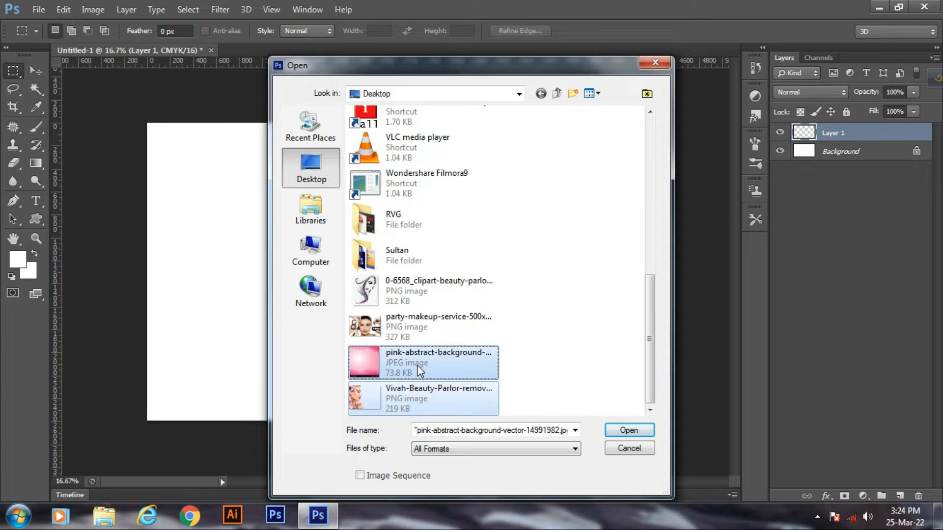
ctrl+click(391, 336)
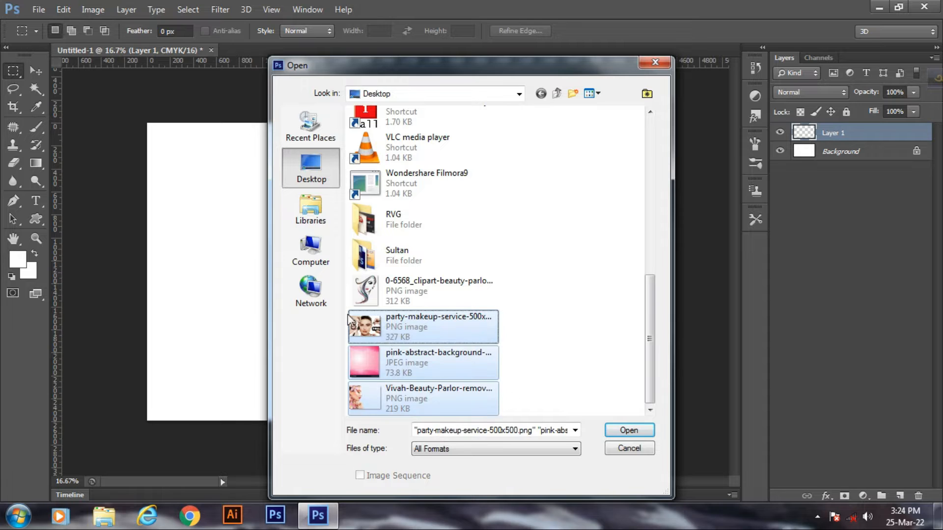
click(632, 431)
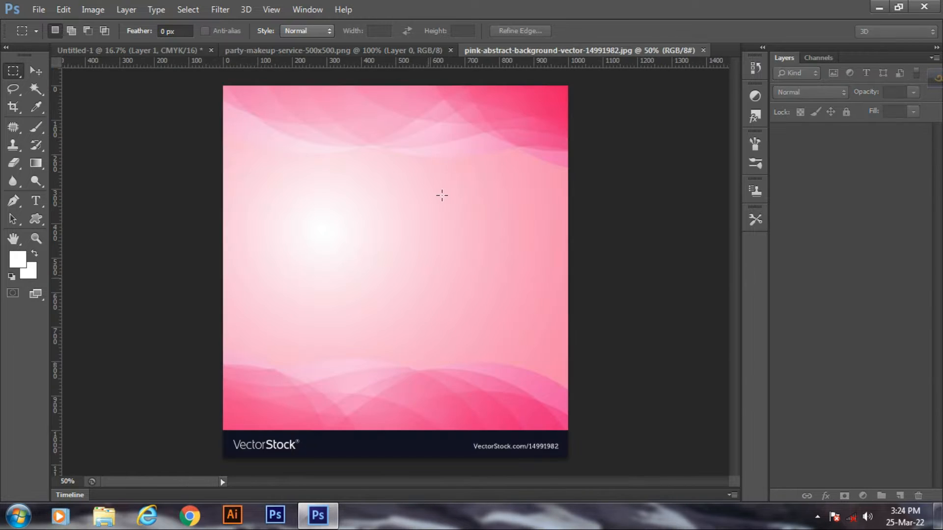
- Float the pink background, Vivah-Beauty-Parlor and party-makeup-service images in separate windows over the blank document
drag(349, 49, 442, 148)
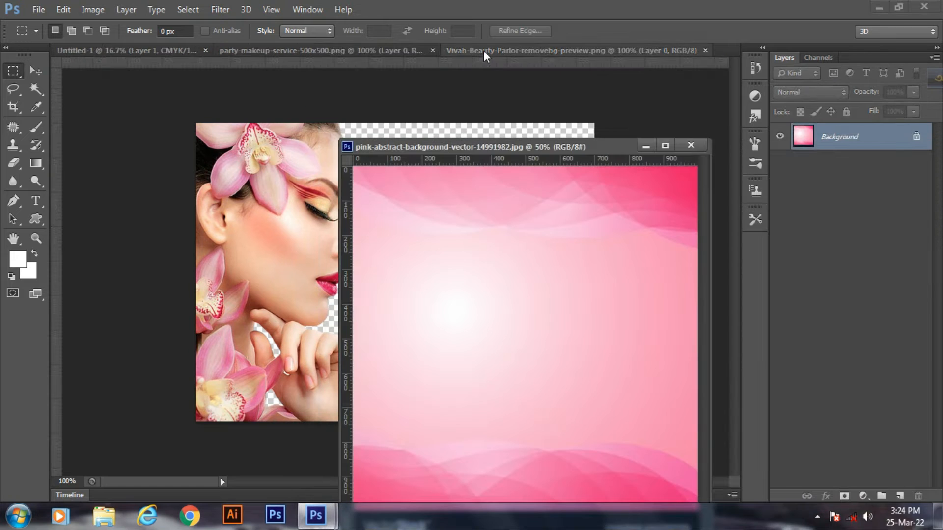
drag(483, 51, 512, 146)
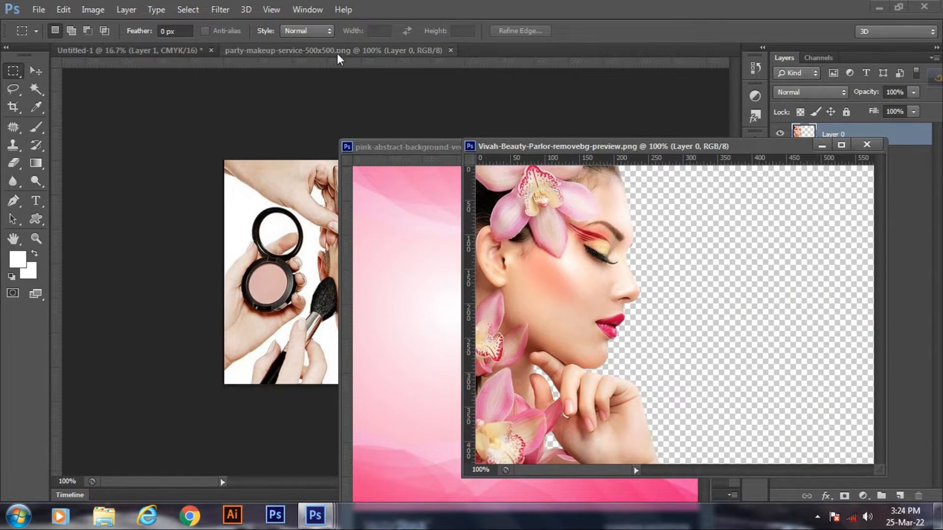
drag(361, 72, 571, 244)
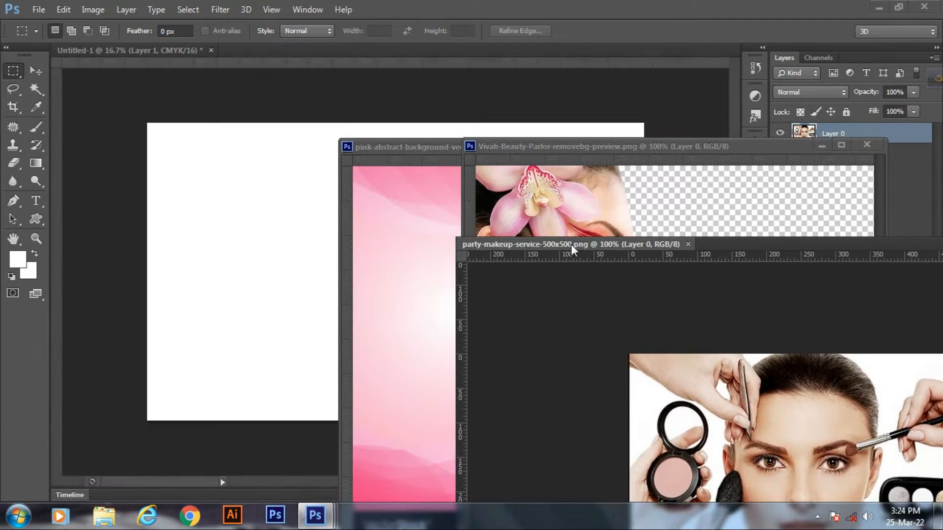
- Copy the party-makeup-service photo into the Untitled-1 document with the Move tool, accepting the bit depth difference
click(36, 72)
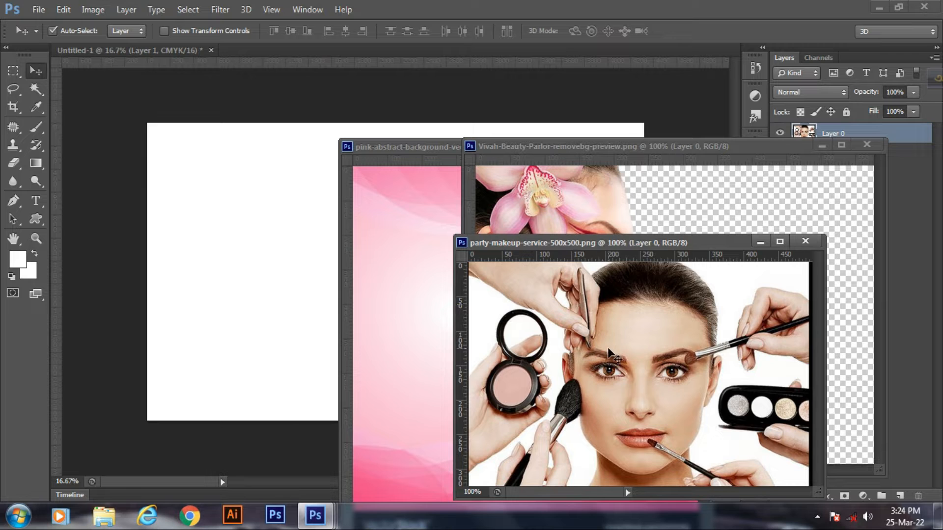
drag(629, 351, 249, 230)
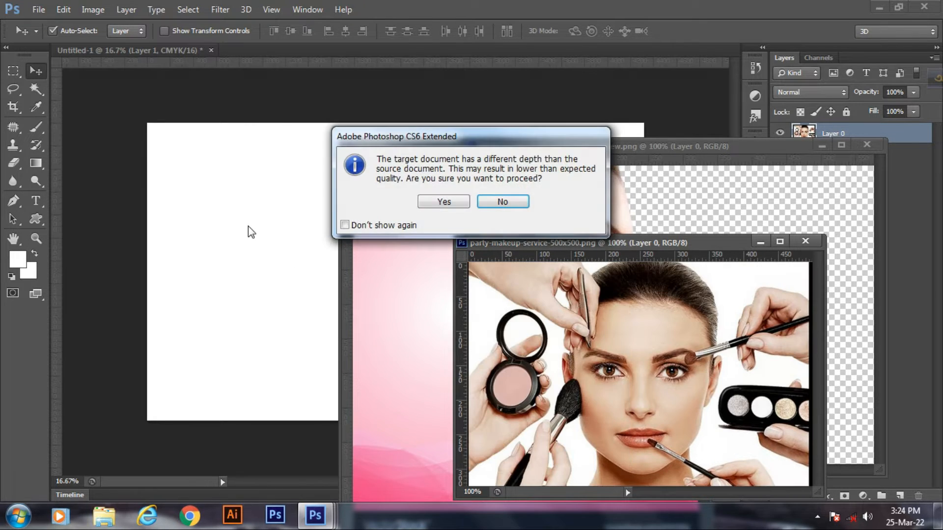
click(449, 204)
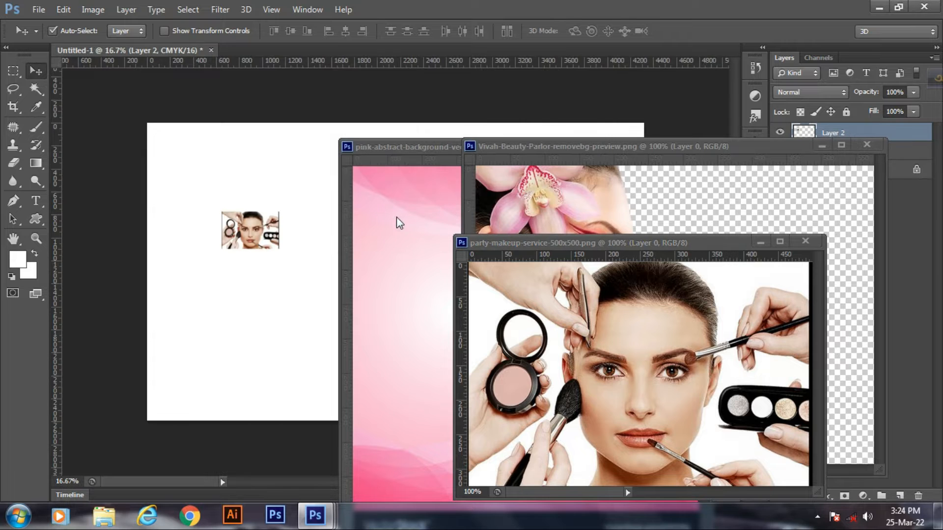
- Copy the pink abstract background into the Untitled-1 document, accepting the bit depth difference
click(401, 237)
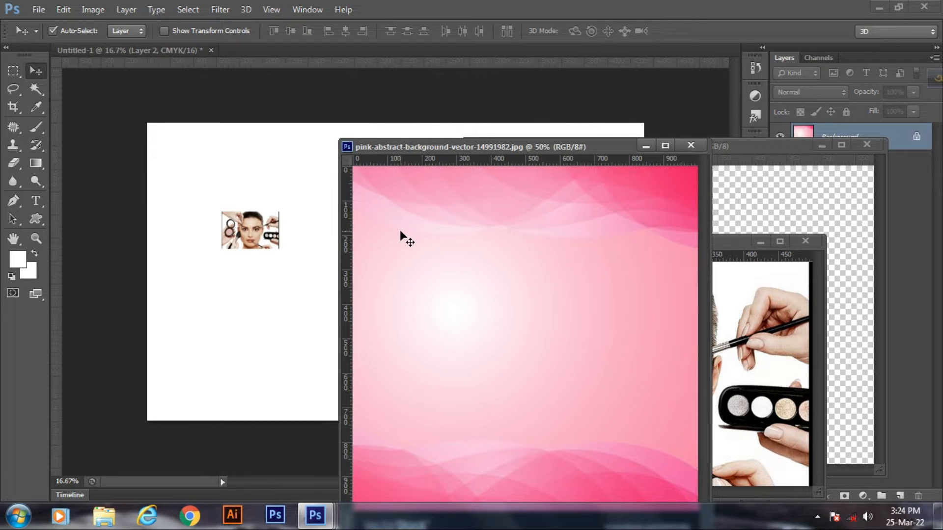
drag(440, 240, 308, 197)
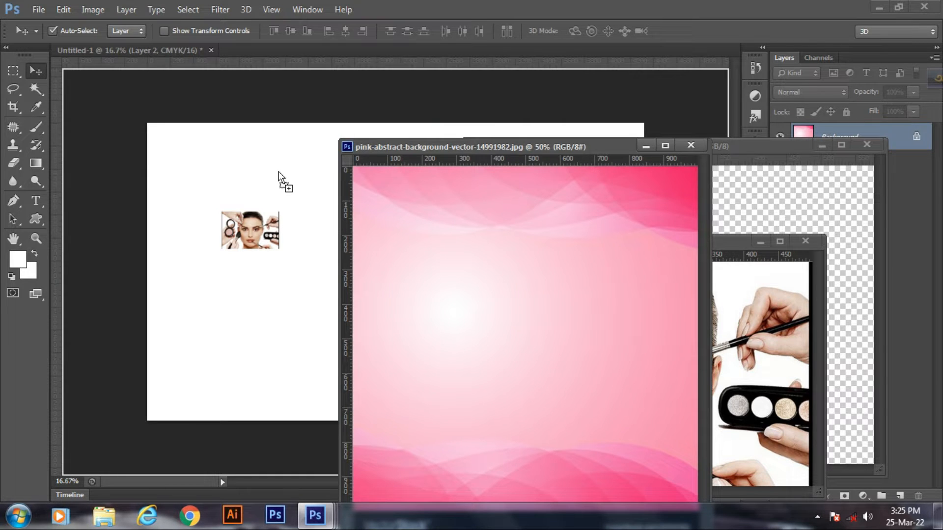
drag(279, 172, 278, 171)
click(441, 203)
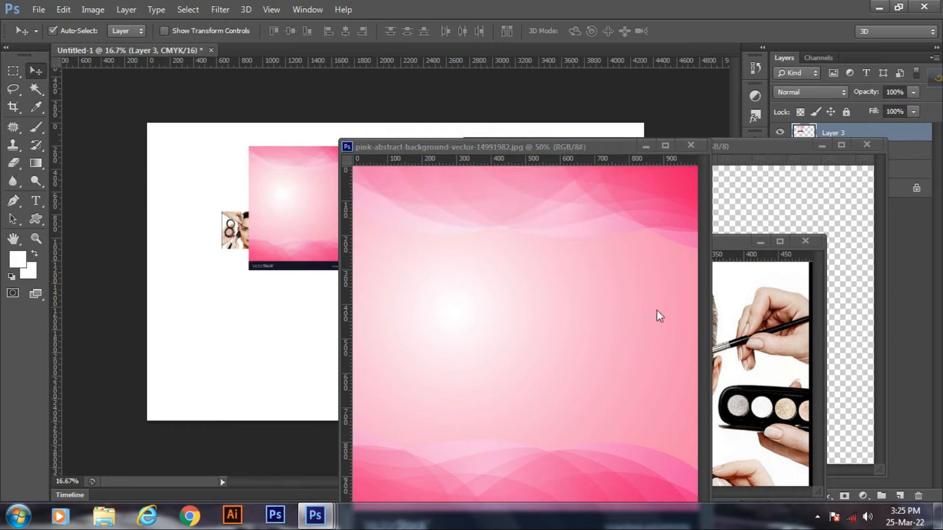
- Move the pink background window aside and copy the Vivah-Beauty-Parlor cutout into Untitled-1, accepting the bit depth difference
drag(588, 149, 766, 436)
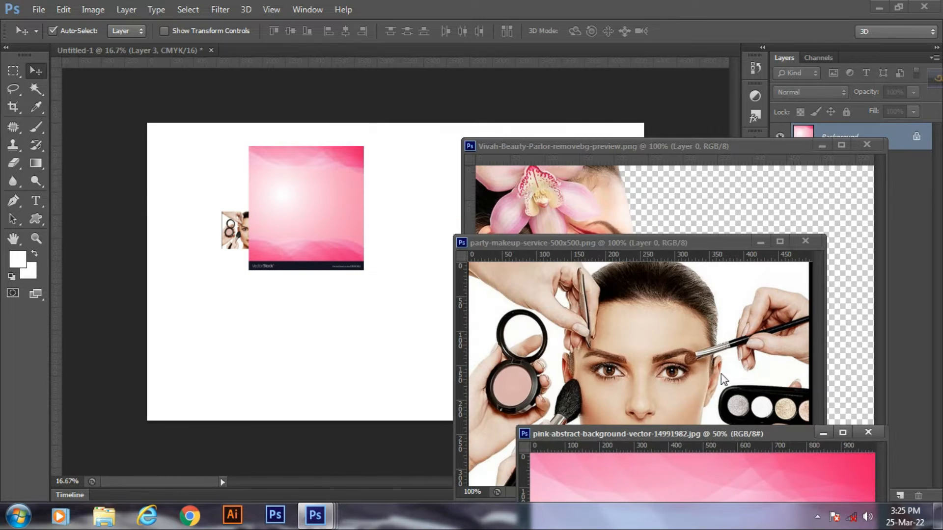
click(595, 206)
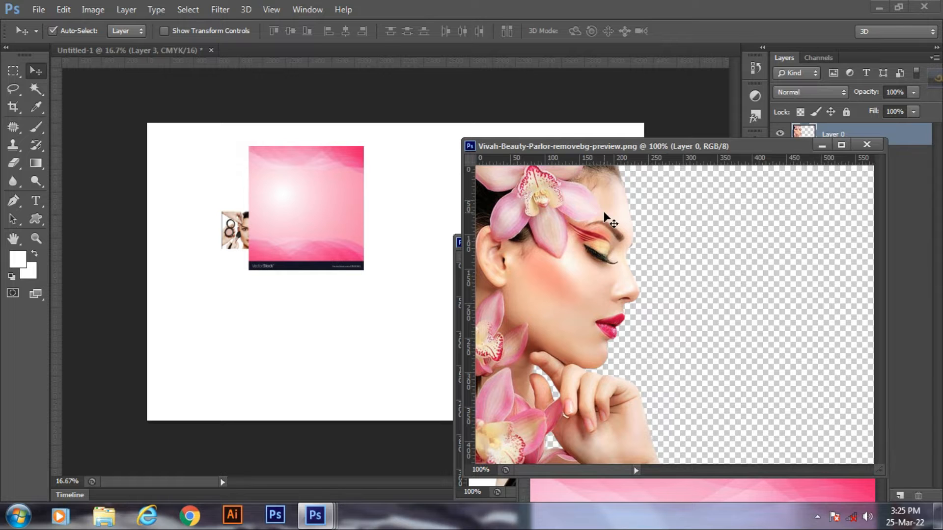
drag(605, 214, 398, 176)
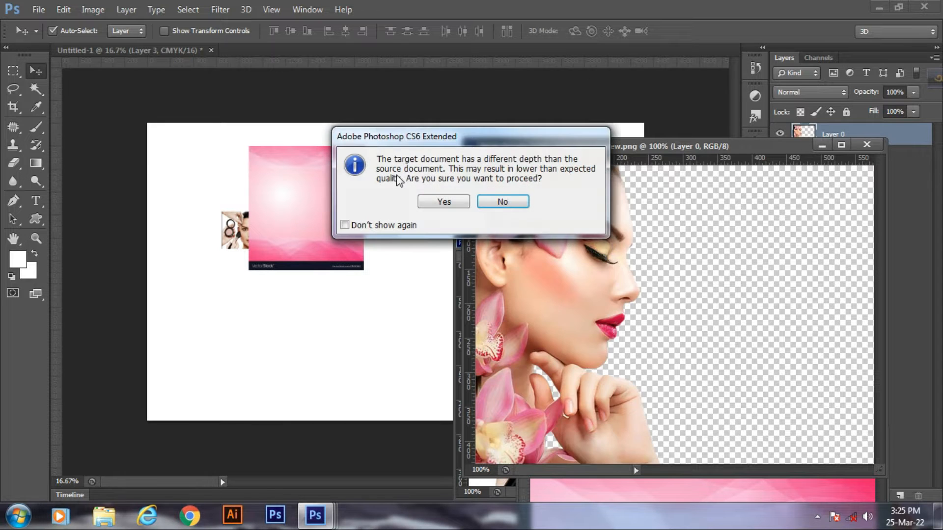
click(442, 203)
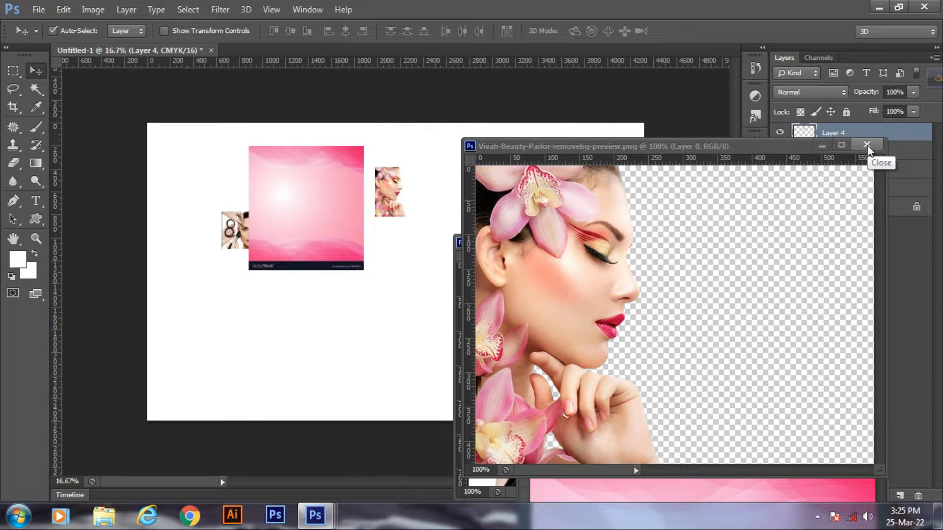
- Close the Vivah-Beauty-Parlor, pink background and party-makeup-service source image windows
click(868, 146)
click(870, 431)
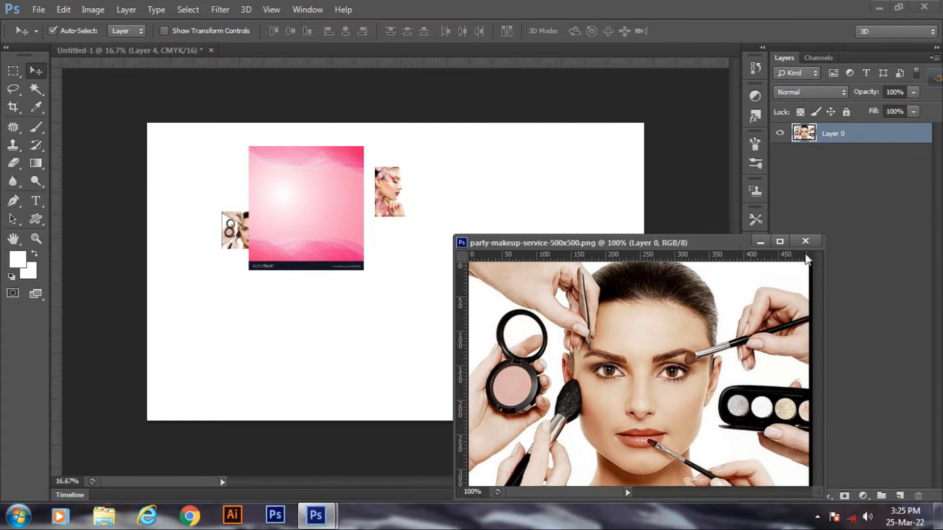
click(806, 241)
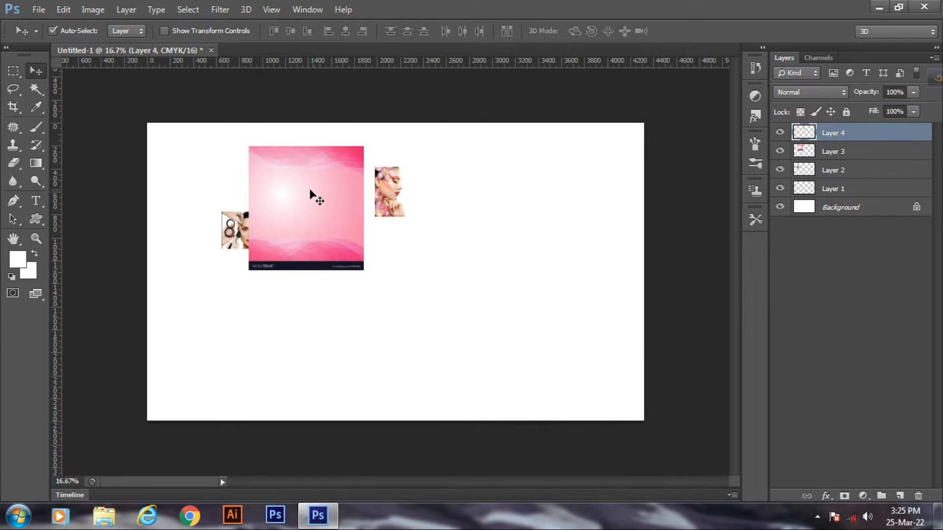
- Stretch the pink background layer to about 443% width and 277% height to fill the canvas, and place it just above the Background layer
right_click(322, 187)
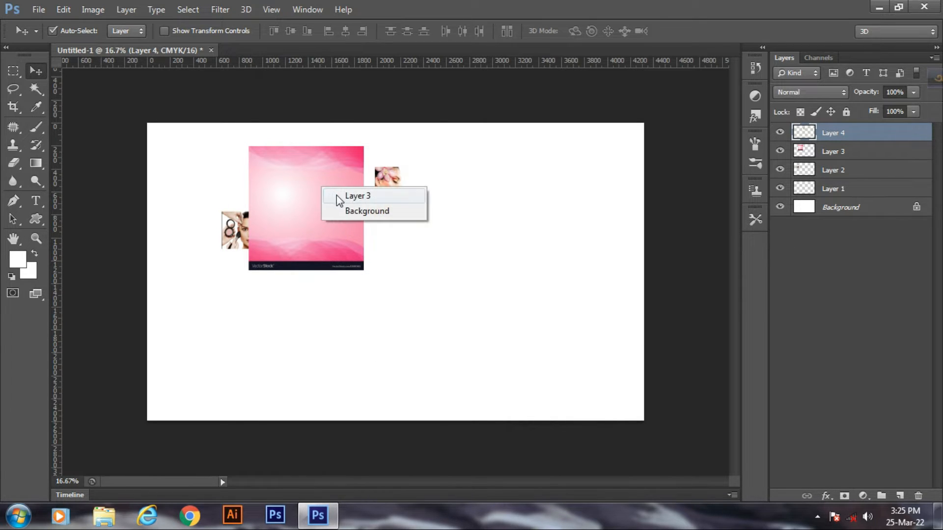
click(352, 196)
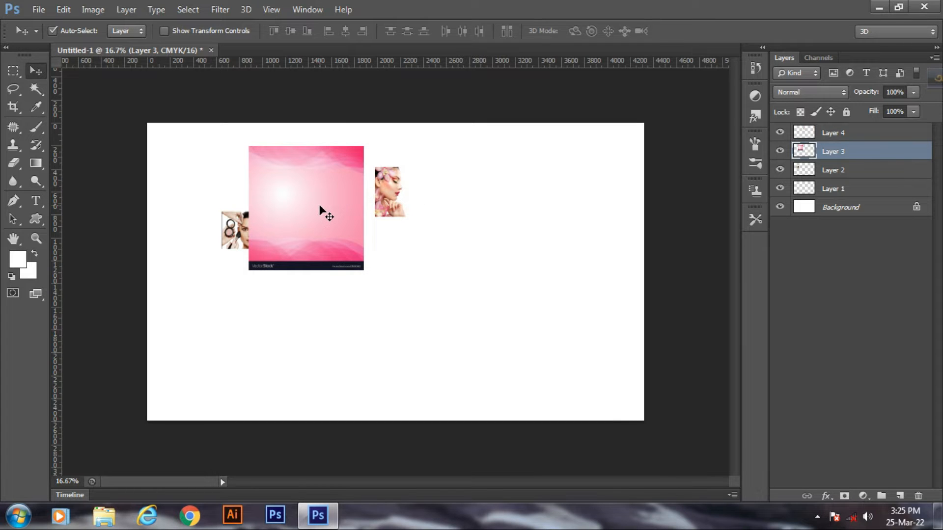
key(ctrl+t)
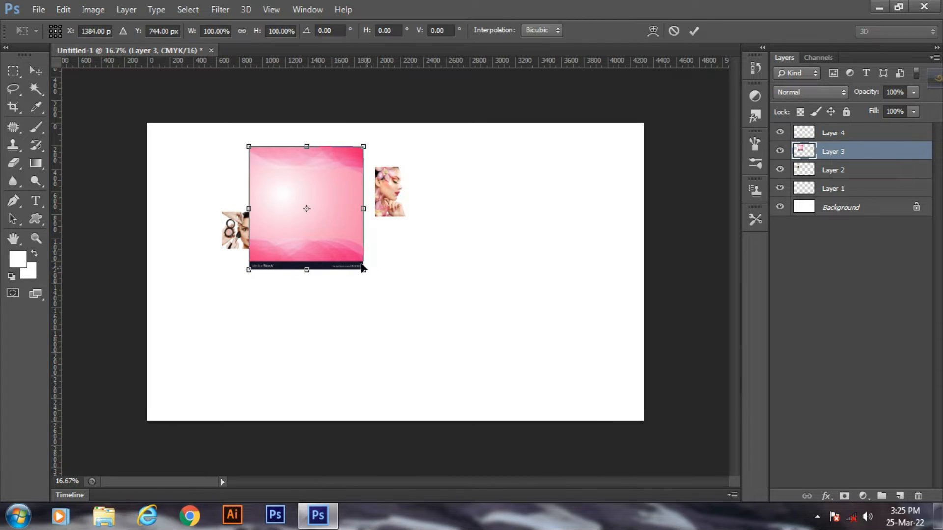
drag(324, 175, 225, 167)
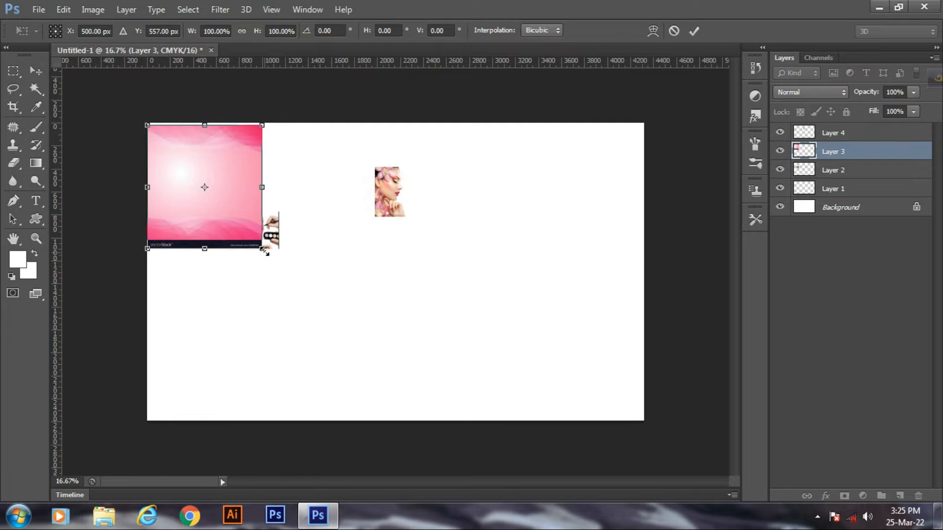
drag(271, 257, 664, 479)
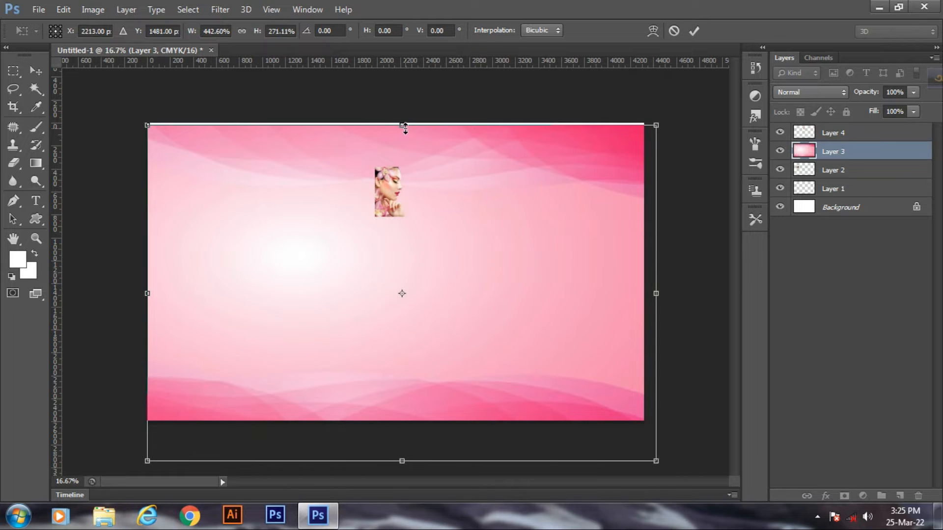
drag(404, 128, 402, 120)
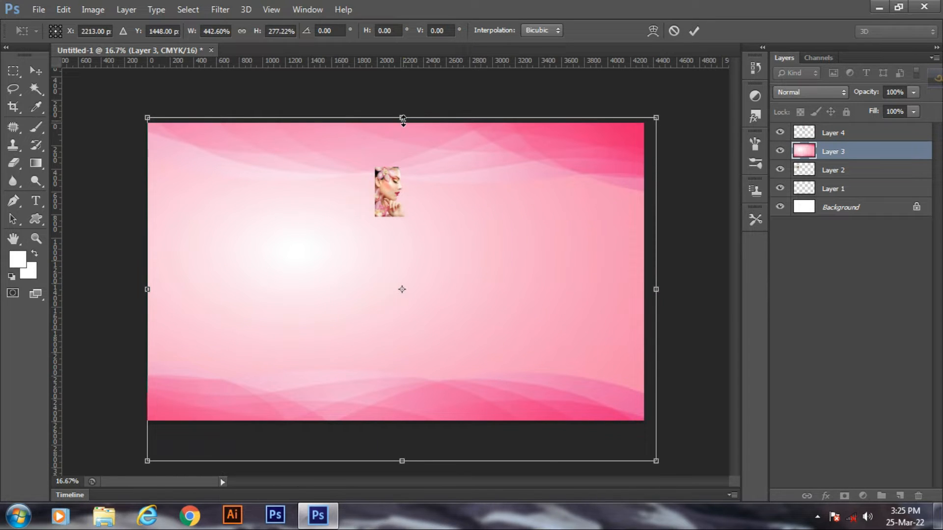
key(Return)
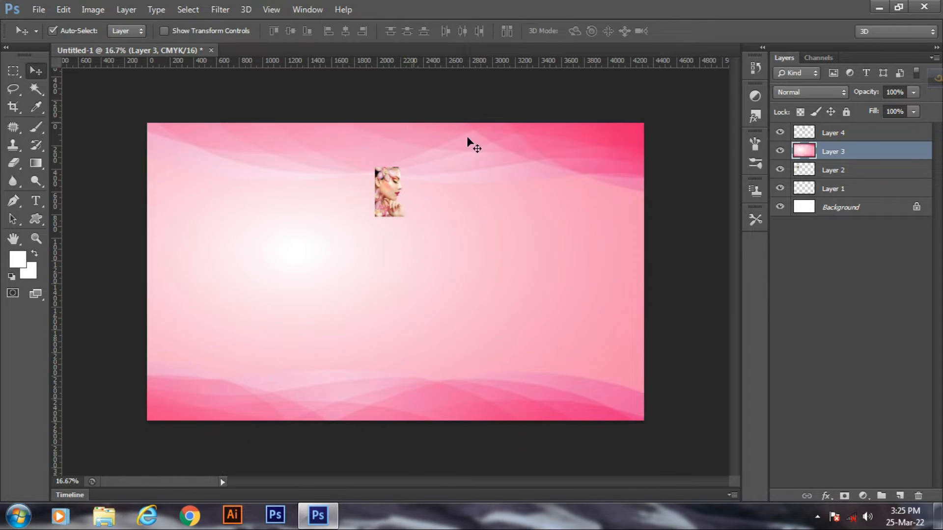
drag(827, 154, 833, 191)
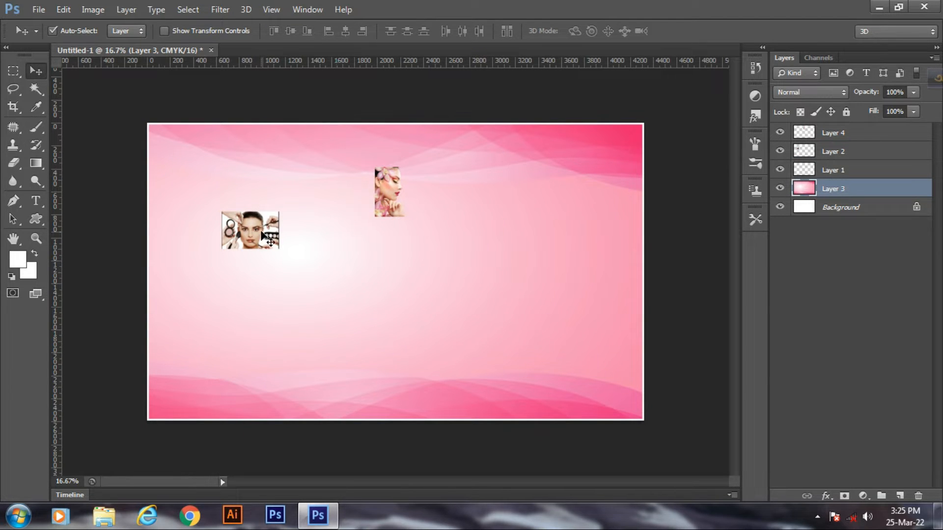
- Enlarge the flower model cutout to about 571% width and 599% height, filling the canvas height along its left edge
right_click(383, 186)
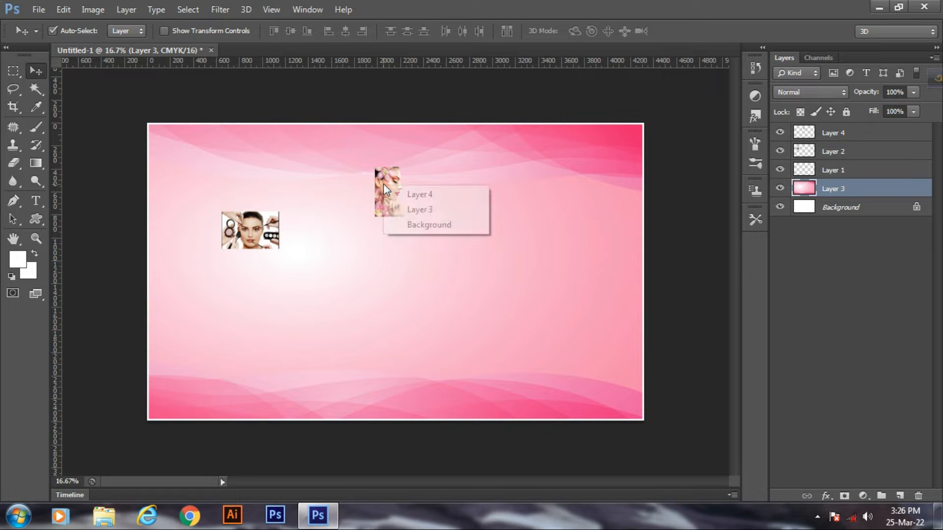
click(421, 195)
key(ctrl+t)
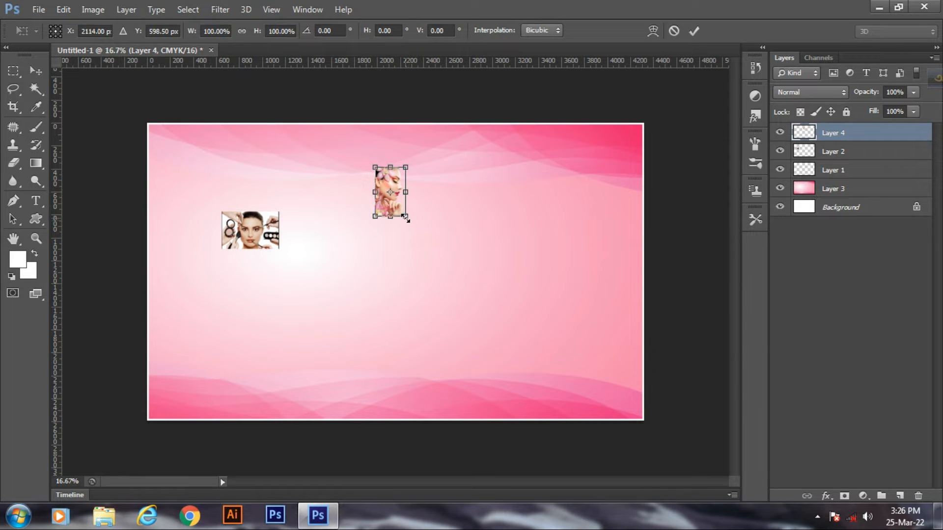
drag(406, 217, 479, 333)
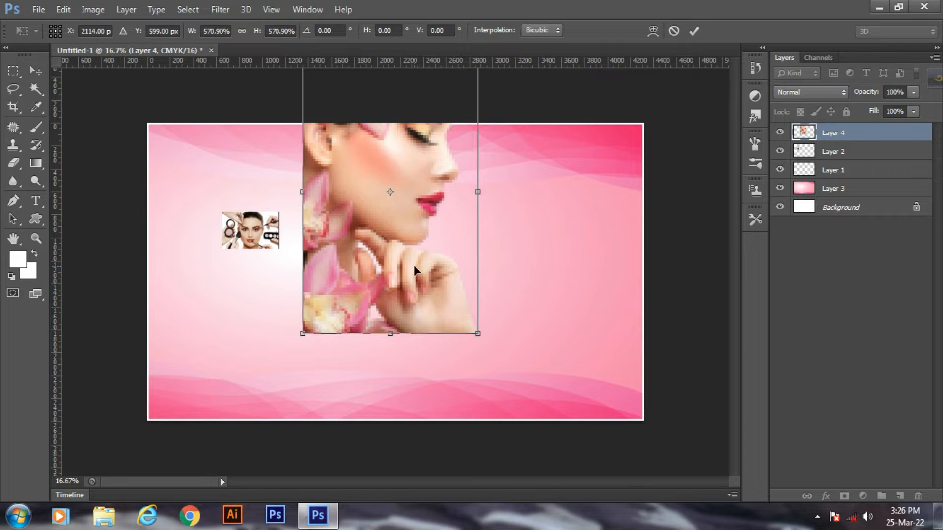
drag(414, 265, 261, 348)
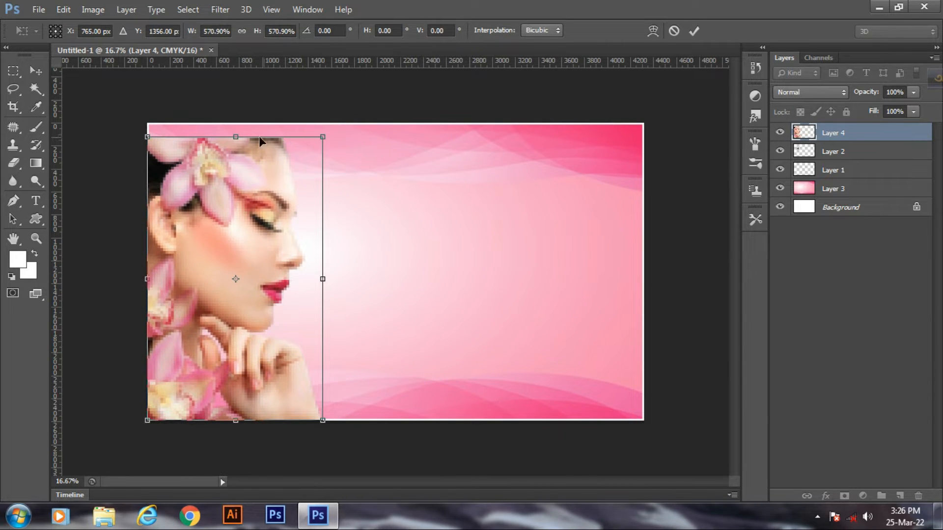
drag(235, 138, 235, 123)
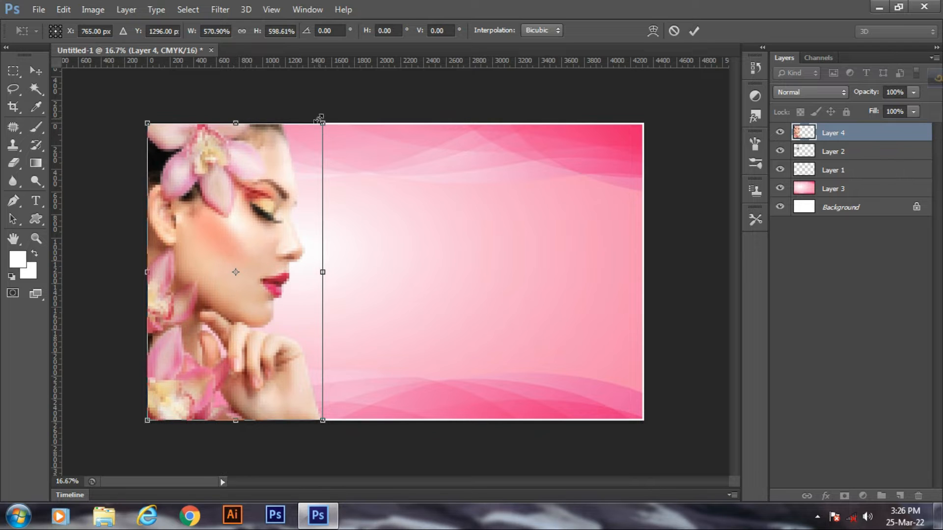
drag(324, 124, 327, 121)
key(Return)
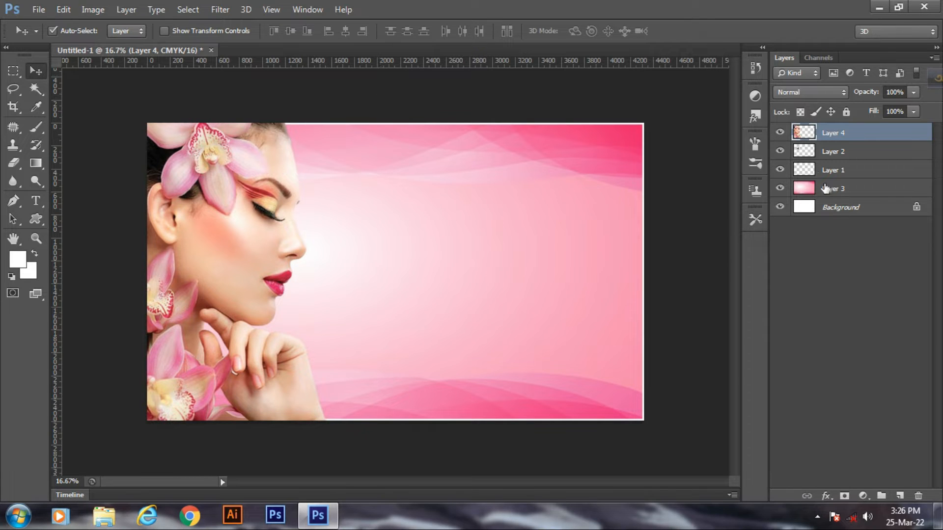
- Bring the makeup service photo to the top of the layer stack and scale it to about 582%, placed beside the flower model
click(836, 152)
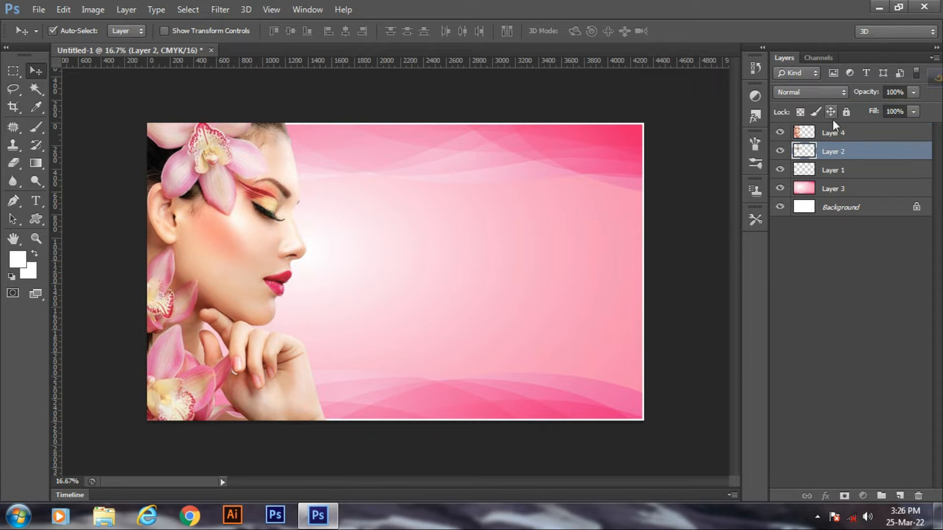
drag(841, 148, 840, 133)
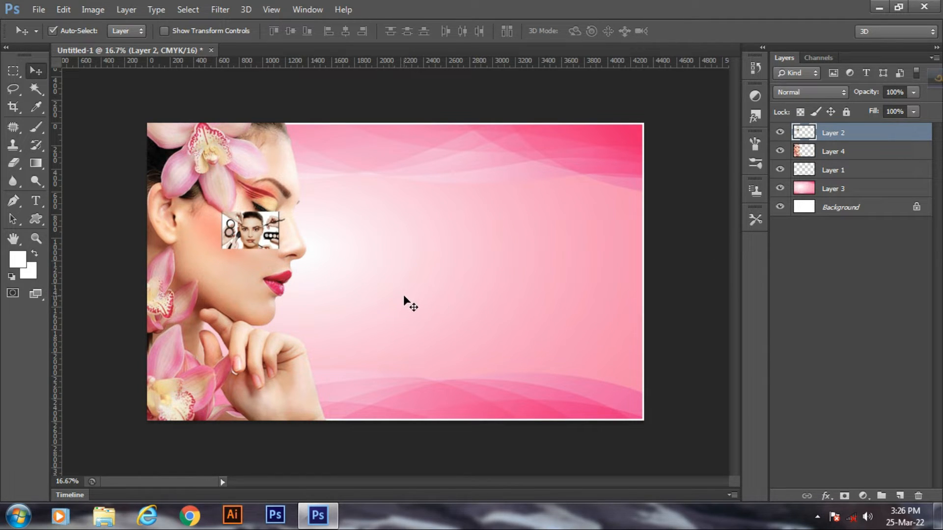
key(ctrl+t)
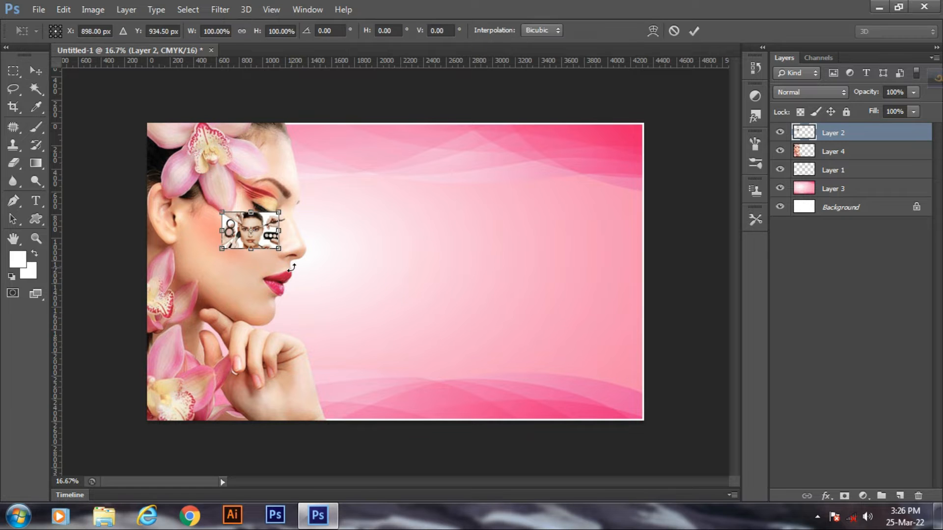
drag(280, 252, 372, 311)
drag(352, 277, 459, 288)
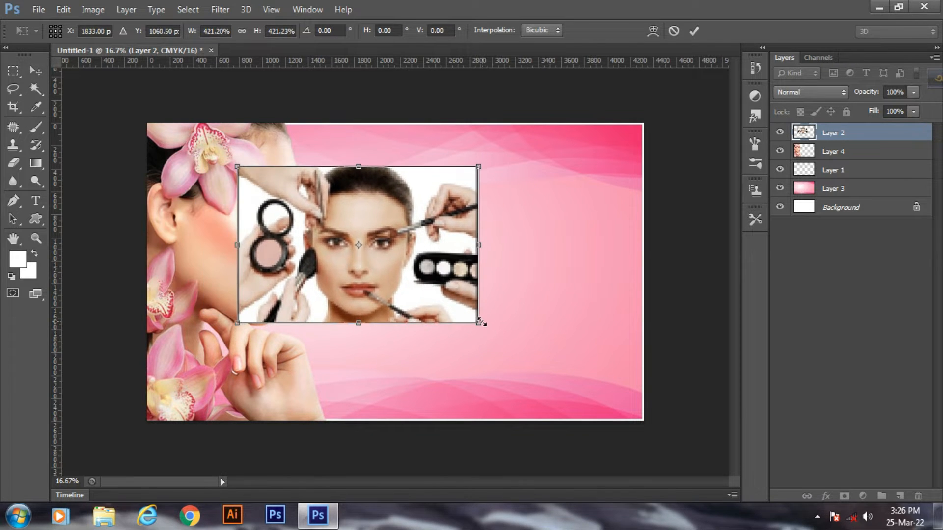
drag(485, 323, 555, 373)
drag(491, 340, 591, 368)
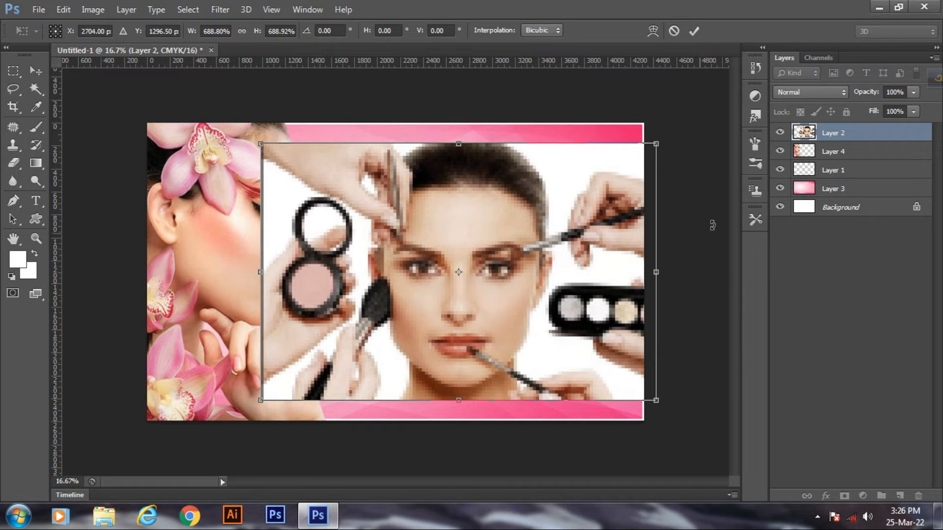
drag(626, 152, 614, 158)
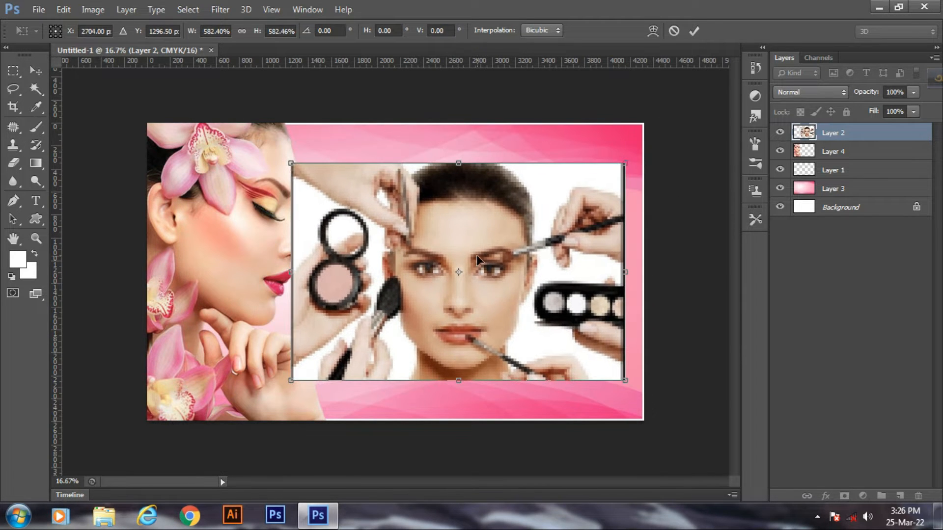
drag(477, 255, 488, 244)
key(Return)
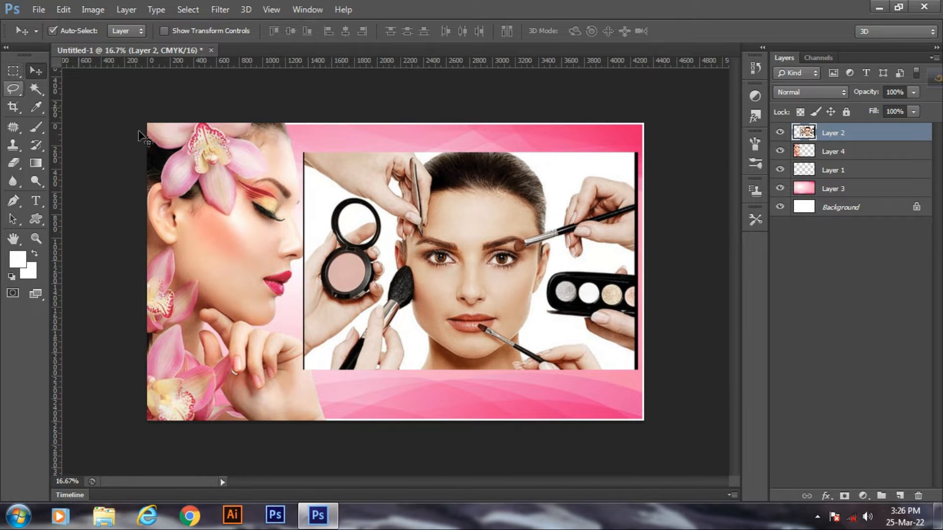
- Trim the dark strips from the left and right edges of the makeup service photo using rectangular marquee selections
click(13, 69)
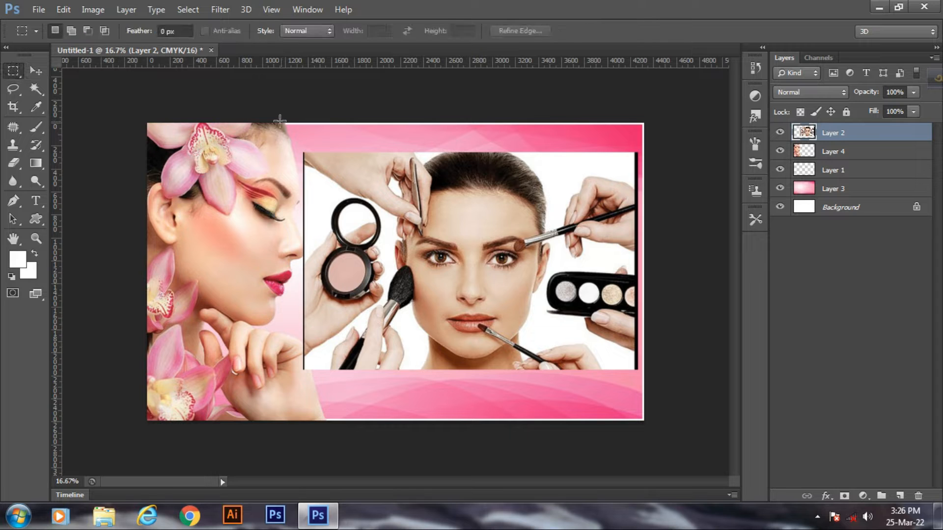
drag(269, 123, 310, 393)
key(Delete)
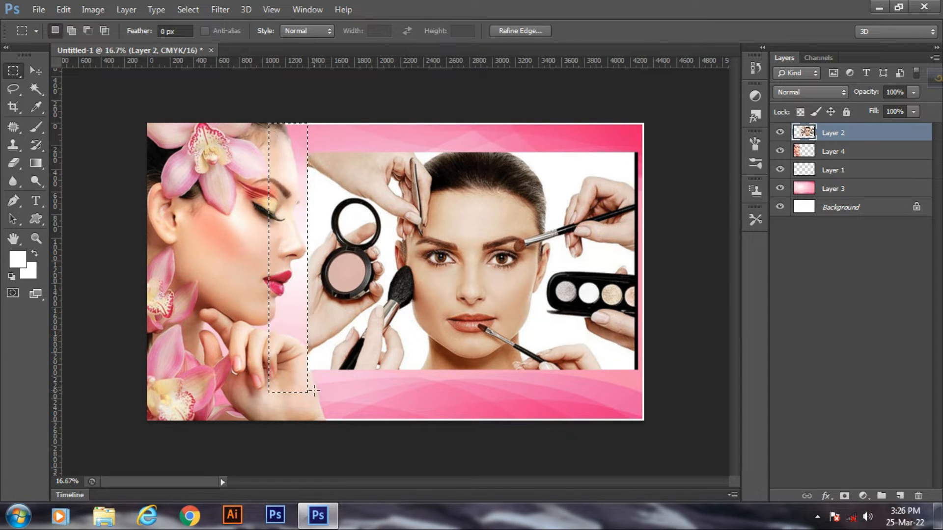
key(ctrl+d)
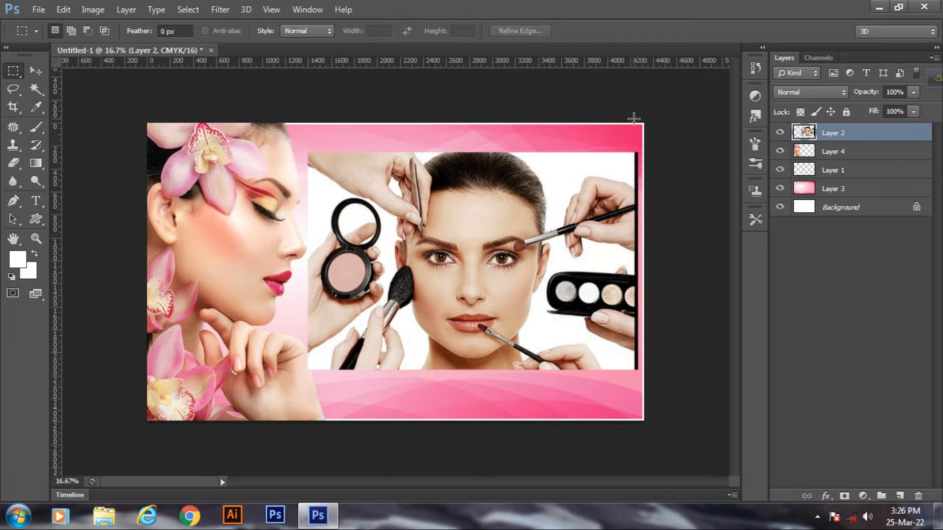
drag(632, 118, 676, 394)
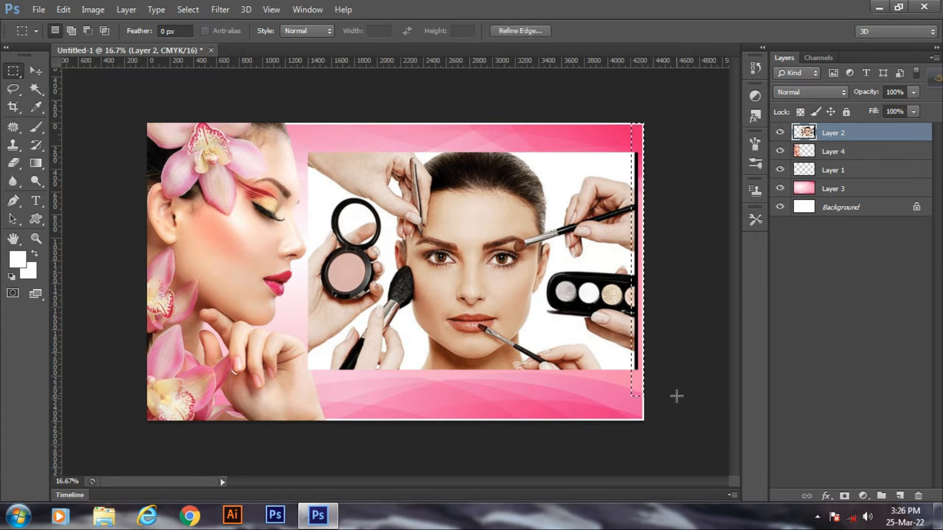
key(Delete)
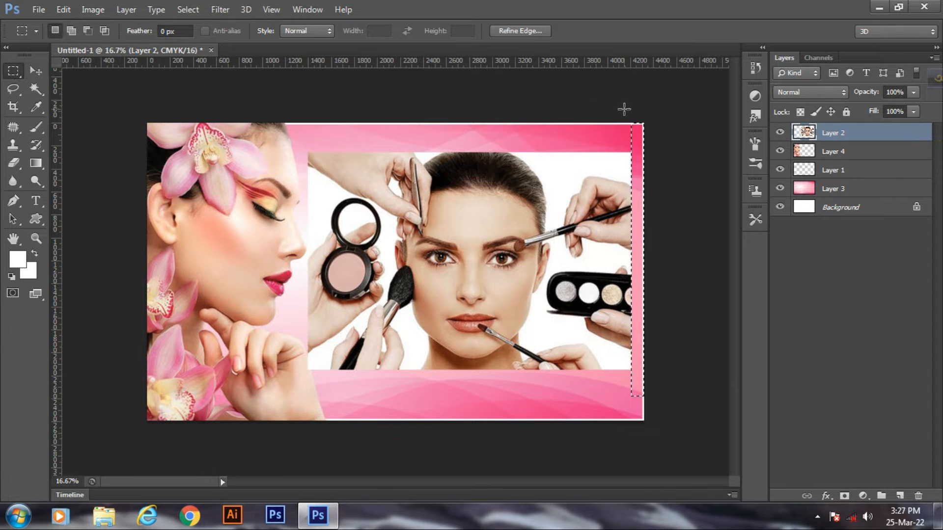
drag(629, 116, 680, 375)
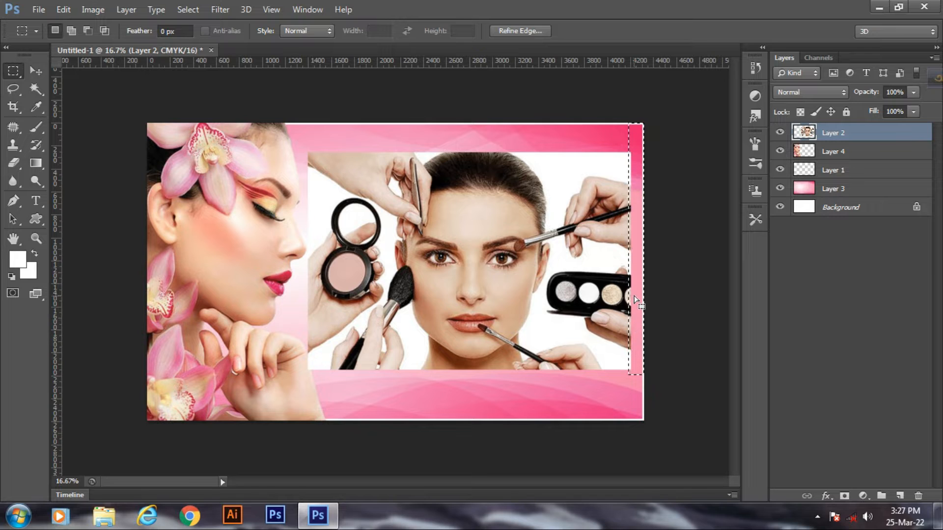
key(Delete)
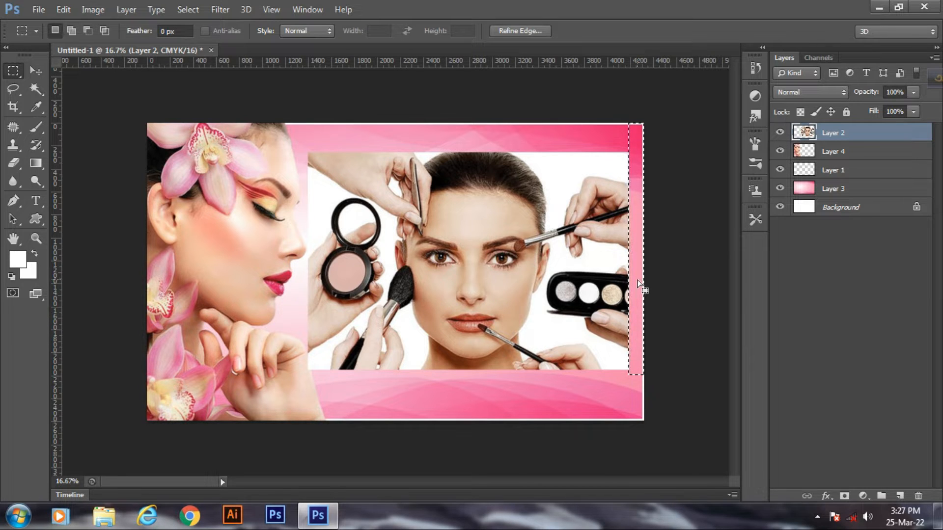
key(ctrl+d)
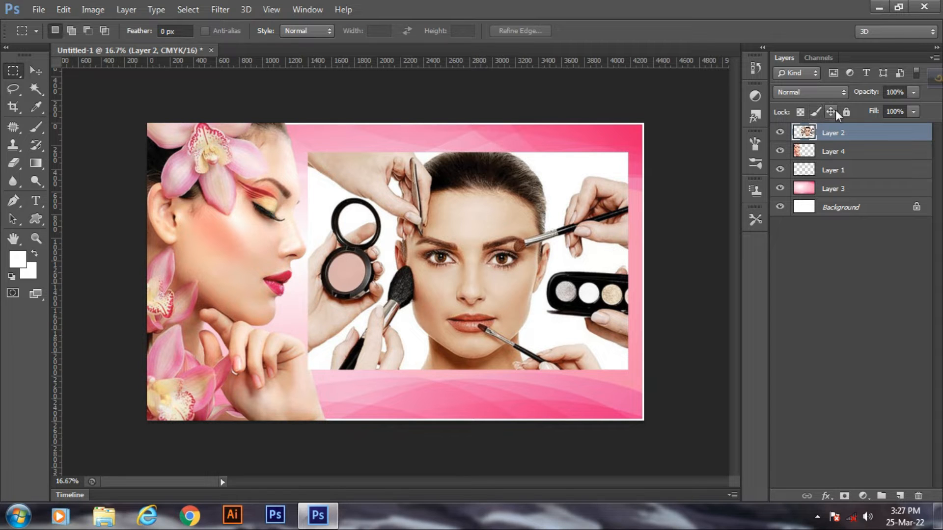
- Reduce the Fill of the makeup service photo layer to under 10% for a faint watermark over the pink background
click(904, 113)
text(84)
key(Return)
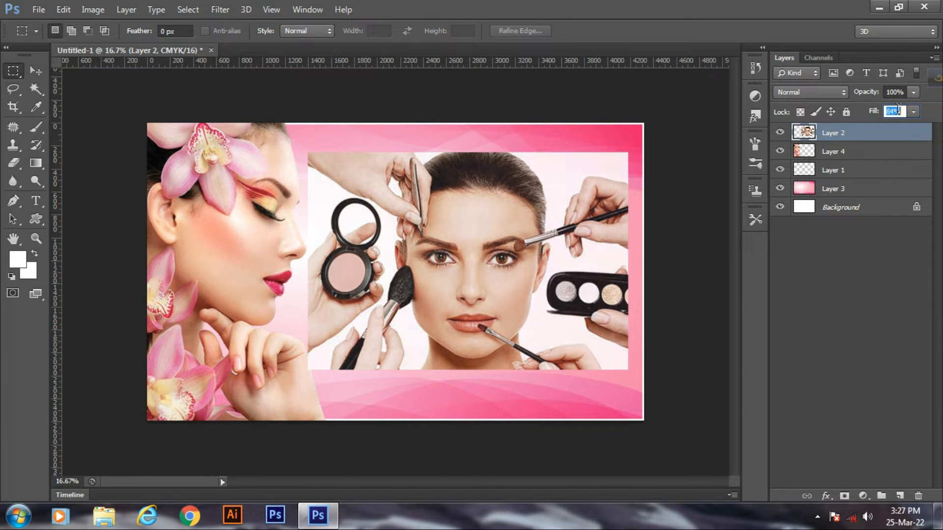
scroll(898, 109, down, 20)
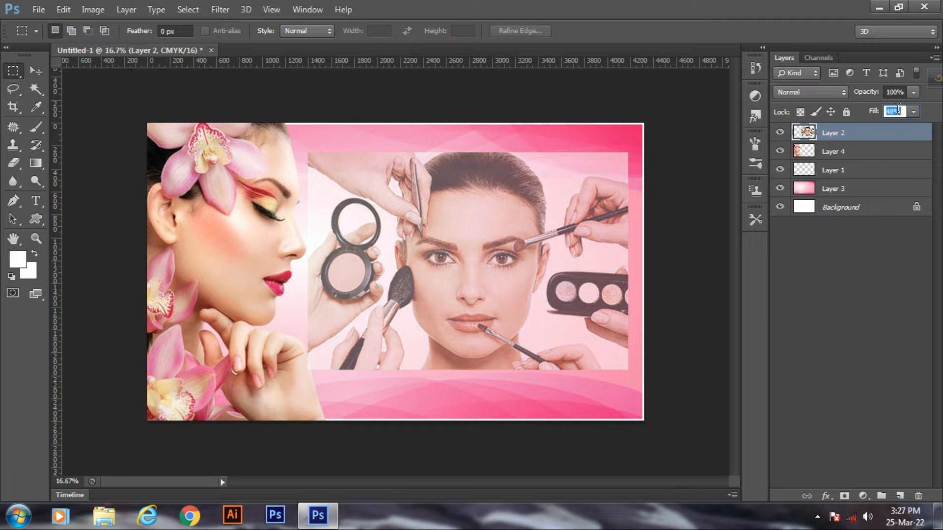
scroll(898, 109, down, 20)
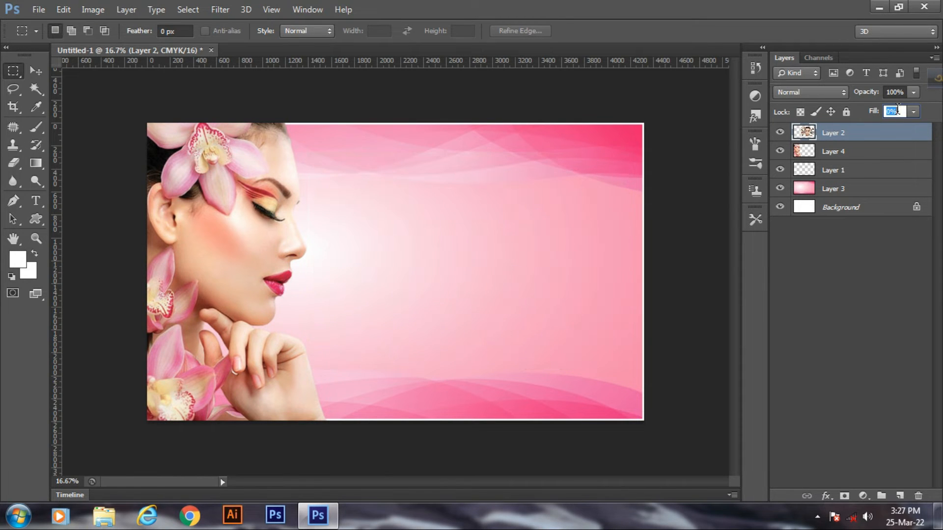
scroll(898, 109, up, 8)
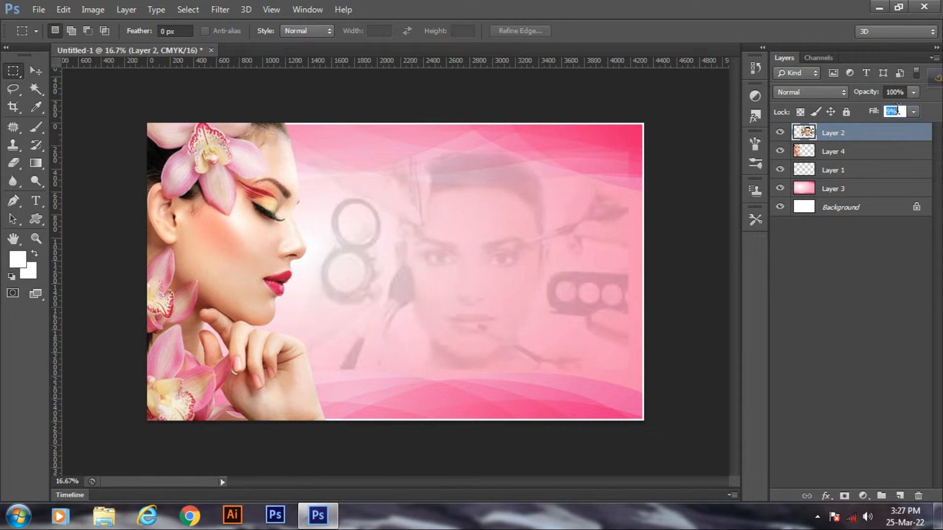
- Set the makeup service photo layer's Fill to 11% and enlarge the photo to about 105% around its center
scroll(898, 110, up, 3)
click(37, 73)
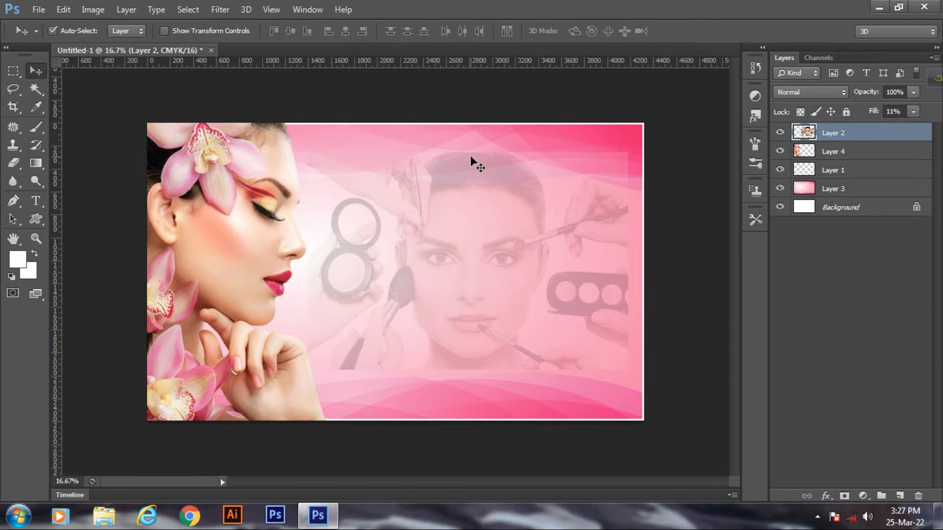
key(ctrl+t)
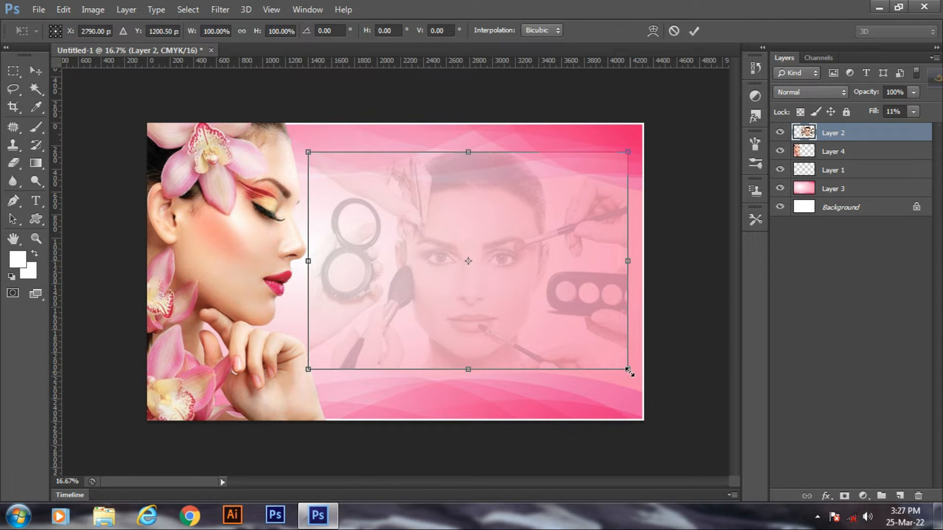
drag(629, 373, 637, 381)
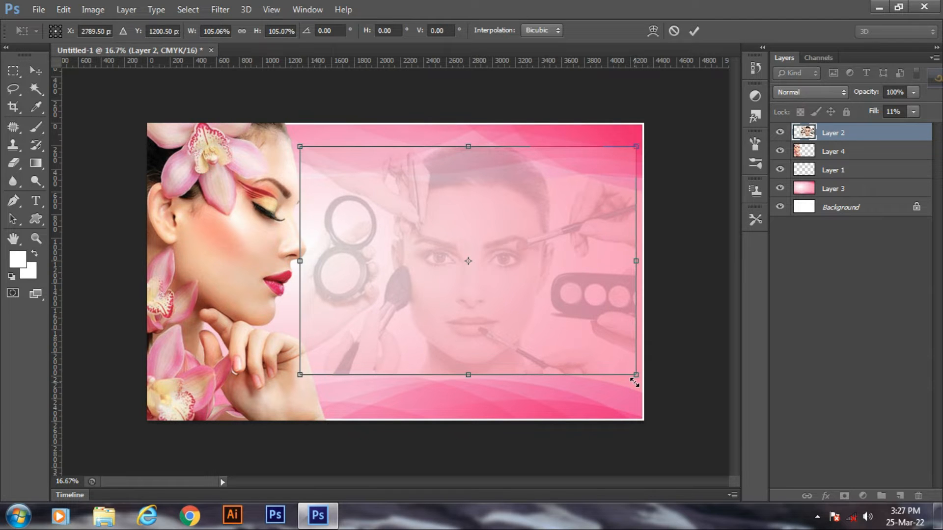
key(Return)
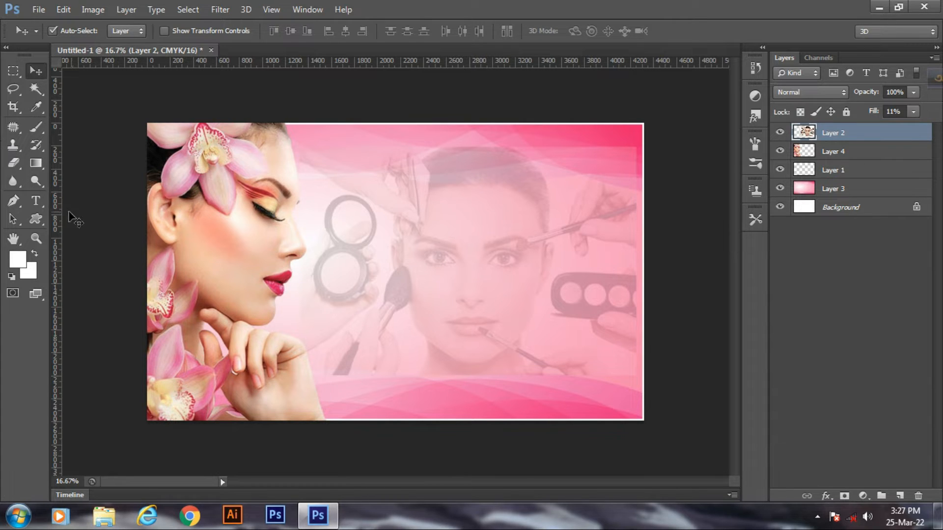
- Add the white title "Ladish Beauti Parlar" in the Alpha Monday font over the makeup photo and increase its size to 97 pt
click(36, 202)
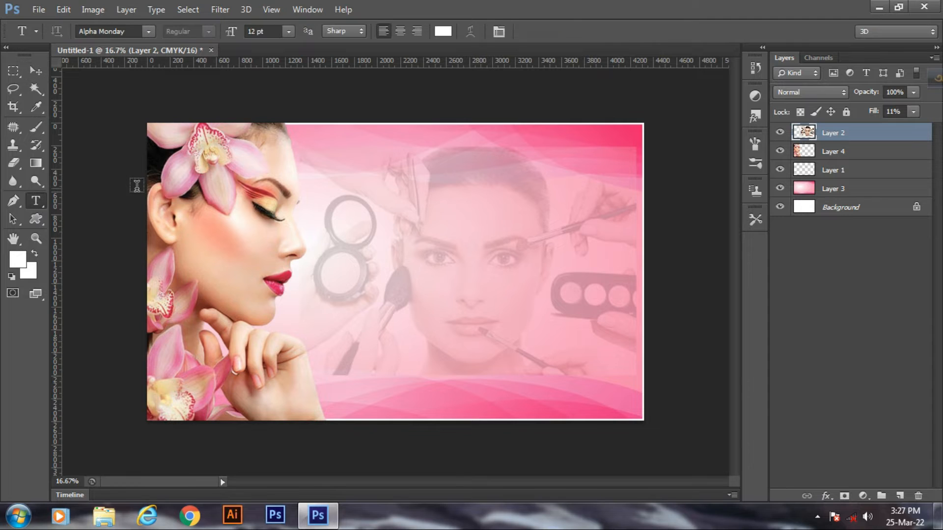
click(338, 173)
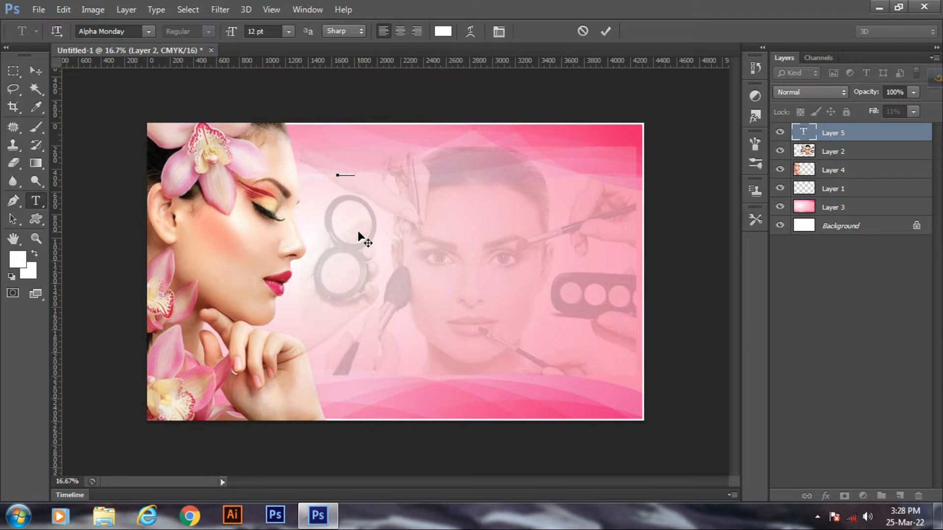
key(ctrl+a)
click(267, 30)
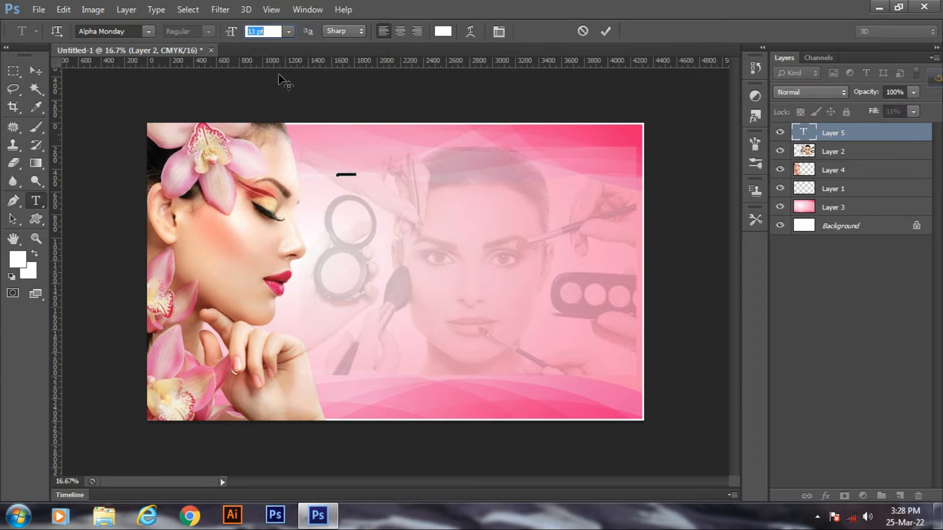
key(Up)
key(Up)
key(Up)
key(Up)
key(Up)
key(Up)
key(Up)
key(Up)
key(Up)
key(Up)
key(Up)
key(Up)
key(Up)
key(Up)
key(Up)
key(Up)
key(Up)
key(Up)
key(Up)
key(Up)
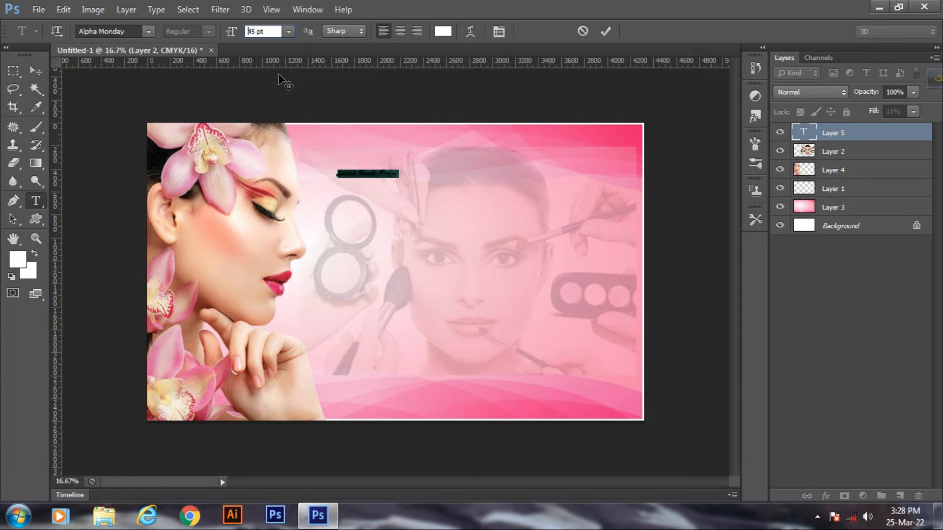
key(Up)
key(Up)
key(Up)
key(Up)
key(Up)
key(Up)
key(Up)
key(Up)
key(Up)
key(Up)
key(Up)
key(Up)
key(Up)
key(Up)
key(Up)
key(Up)
key(Up)
key(Up)
key(Up)
key(Up)
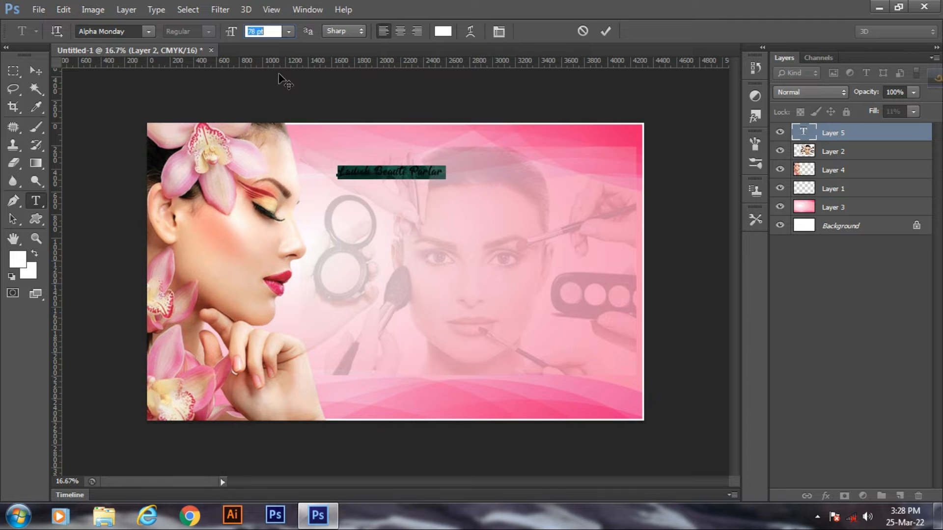
key(Up)
key(Up)
key(Up)
key(Up)
key(Up)
key(Up)
key(Up)
key(Up)
key(Up)
key(Up)
key(Up)
key(Up)
key(Up)
key(Up)
key(Up)
key(Up)
key(Up)
key(Up)
click(34, 71)
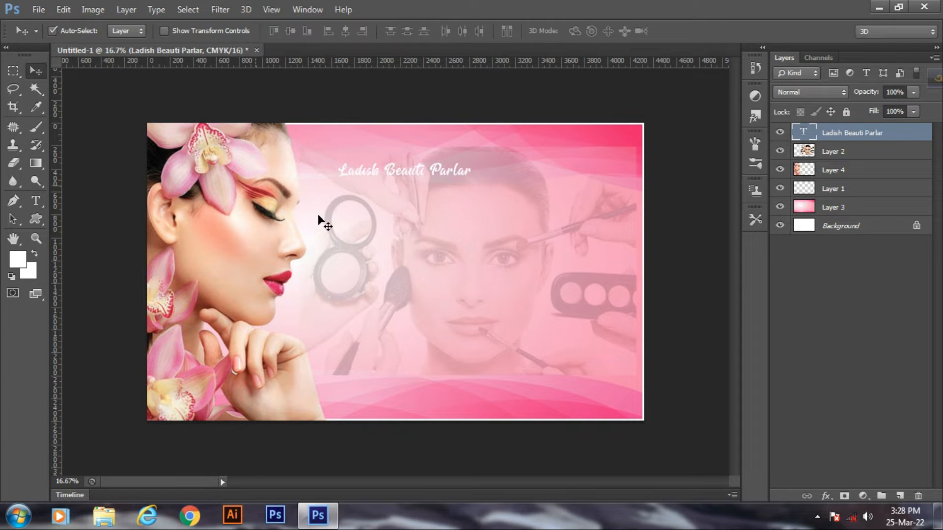
- Stretch the title to about 562% height, widen it to fill the space beside the flower model, and place it near the banner's upper edge
key(ctrl+t)
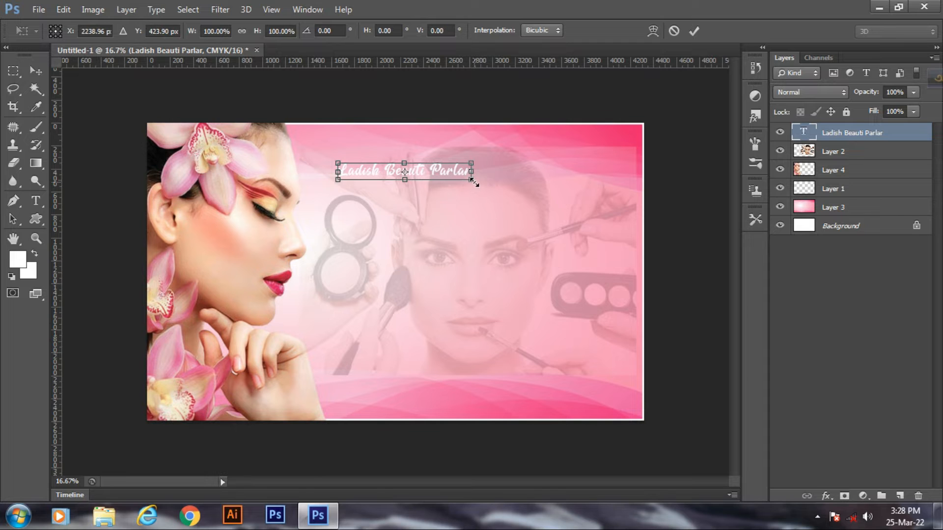
drag(475, 182, 596, 246)
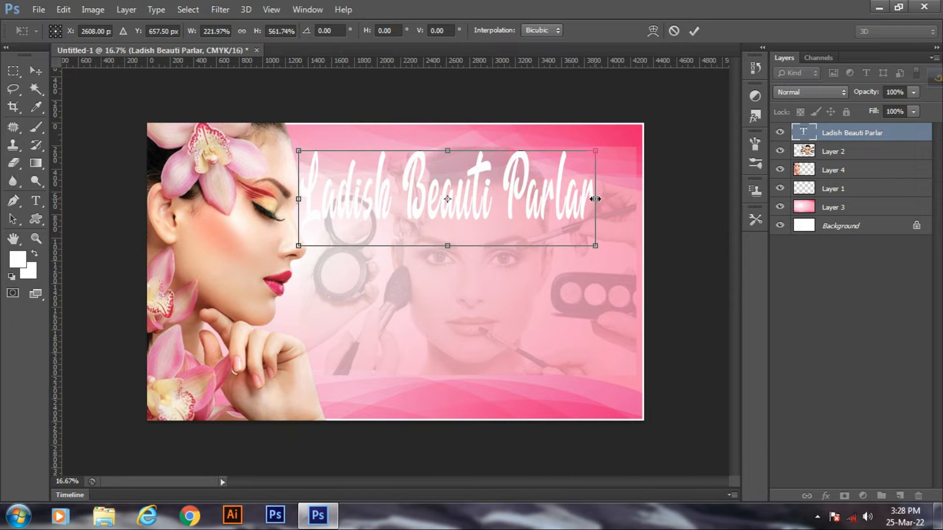
drag(595, 198, 631, 202)
key(Return)
drag(474, 216, 486, 212)
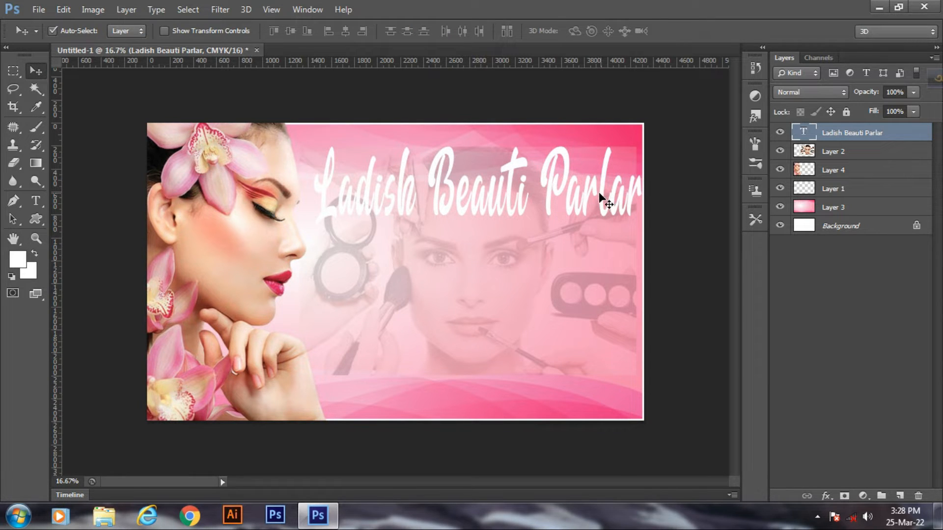
drag(599, 193, 597, 194)
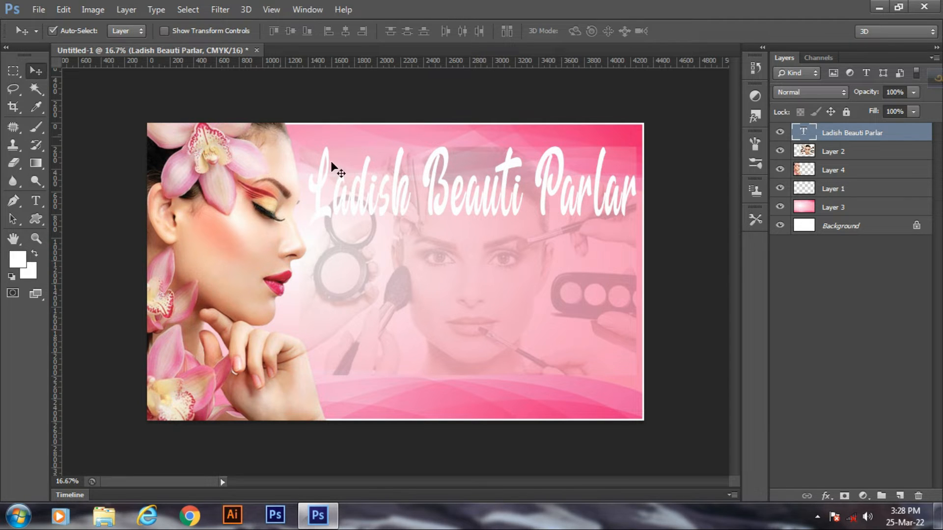
- Sample the dark pink from the banner's upper-right corner as the foreground color
click(36, 200)
click(383, 202)
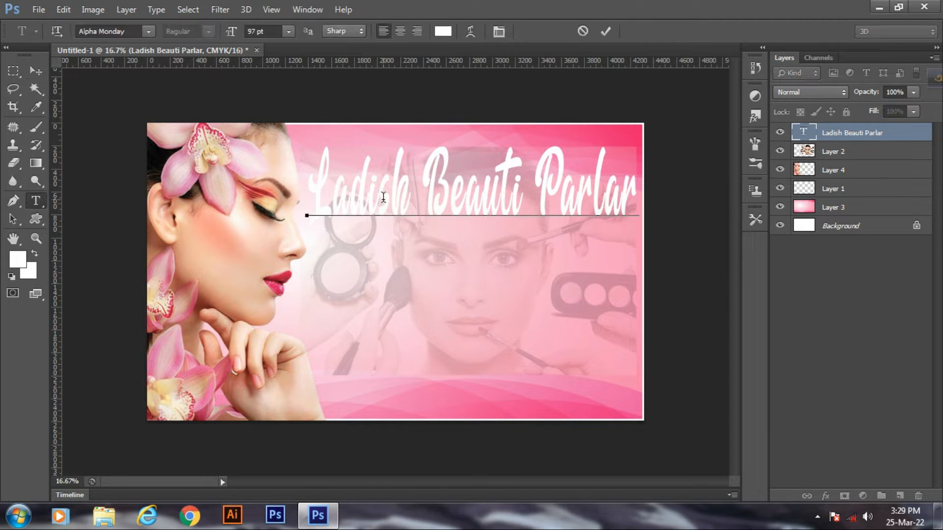
key(ctrl+a)
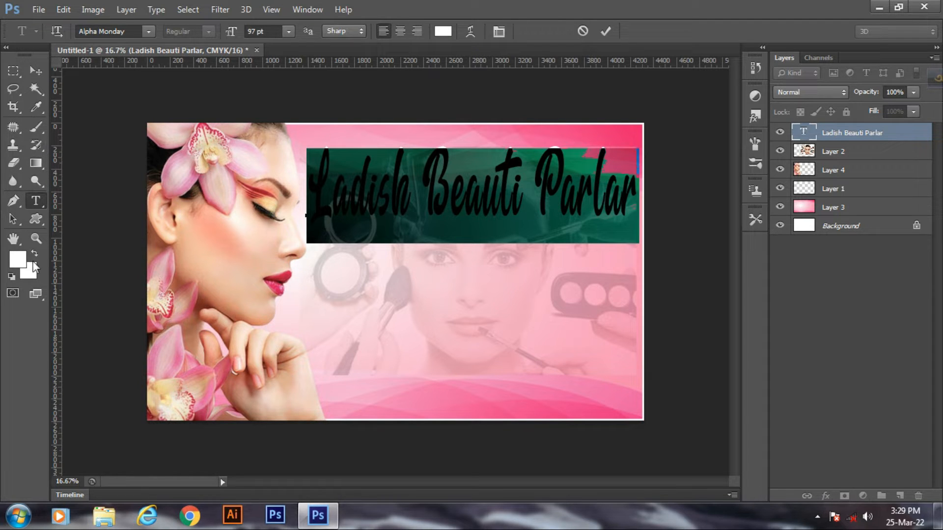
click(36, 106)
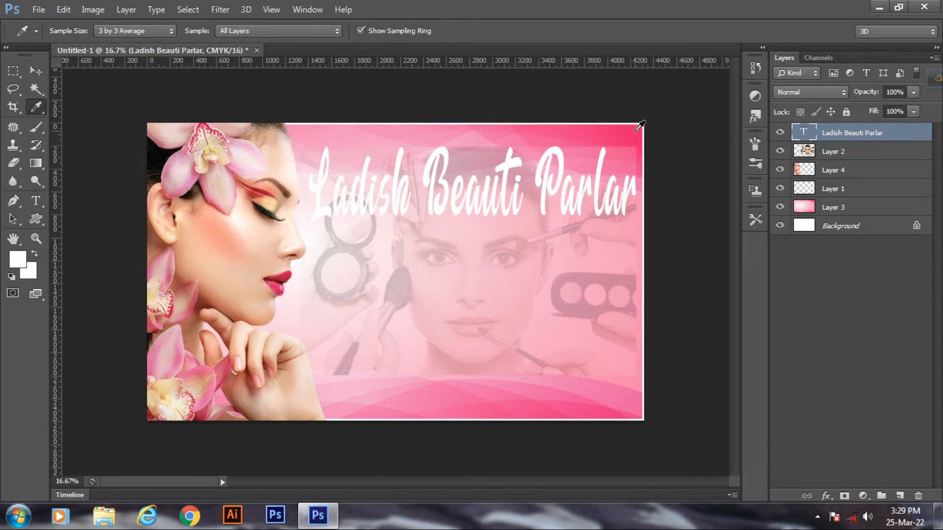
click(635, 139)
click(38, 70)
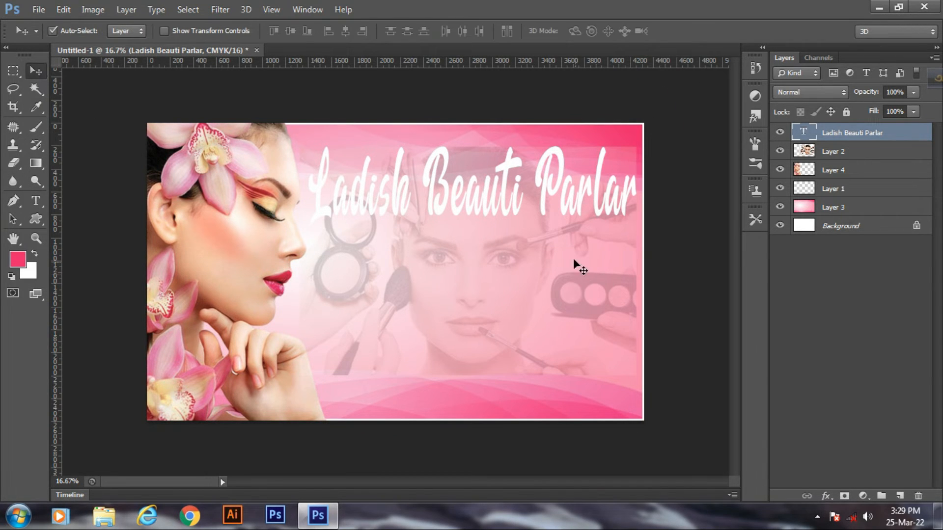
- Recolor the whole "Ladish Beauti Parlar" title with the sampled pink, e8226f
click(33, 205)
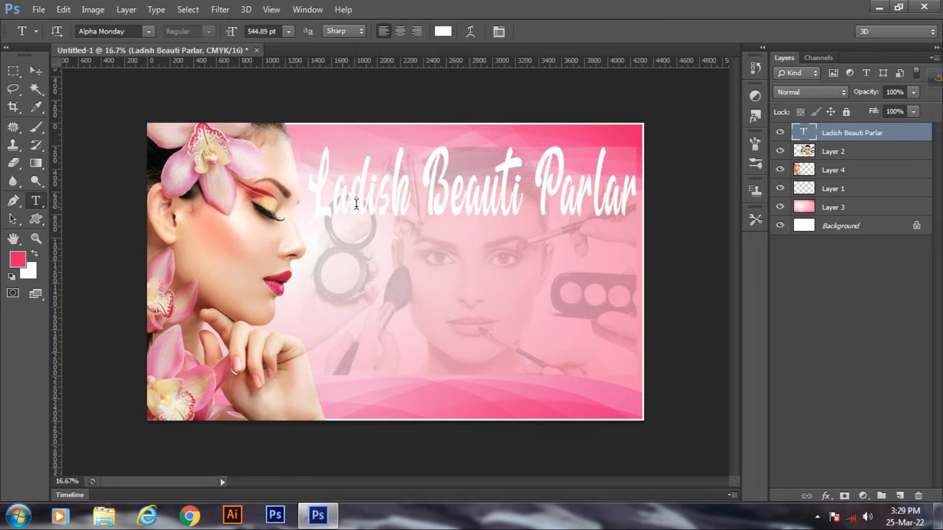
click(372, 201)
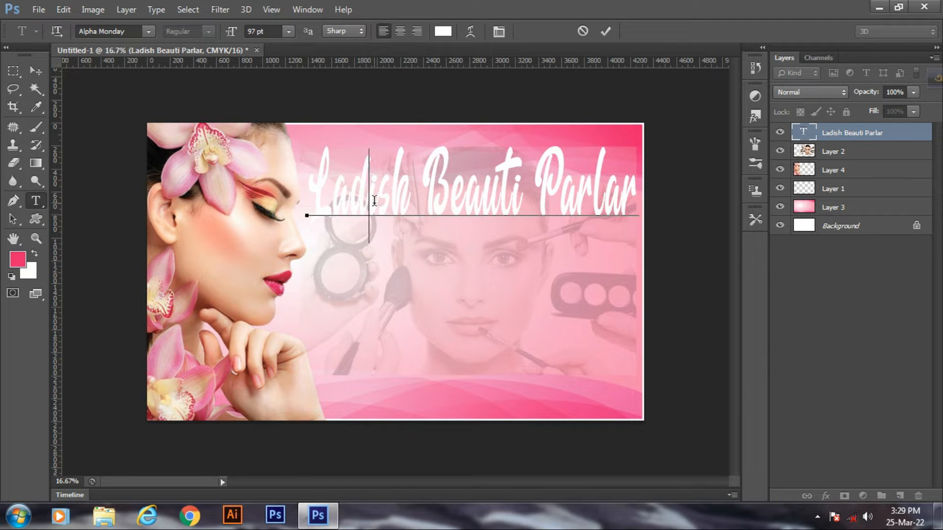
key(ctrl+a)
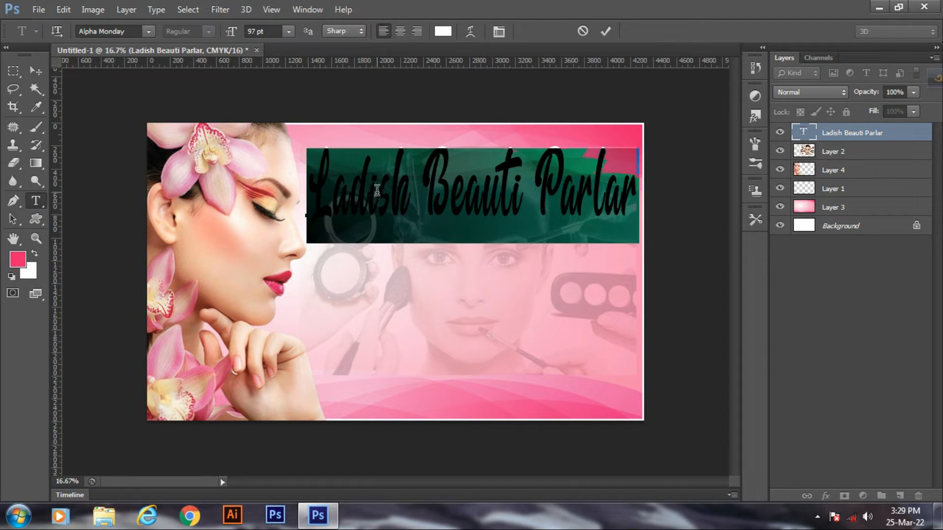
click(14, 261)
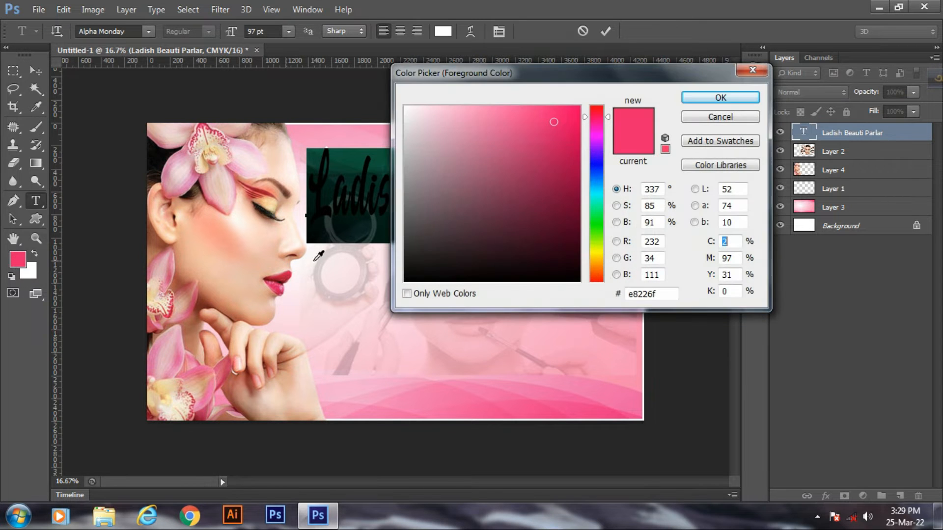
click(721, 97)
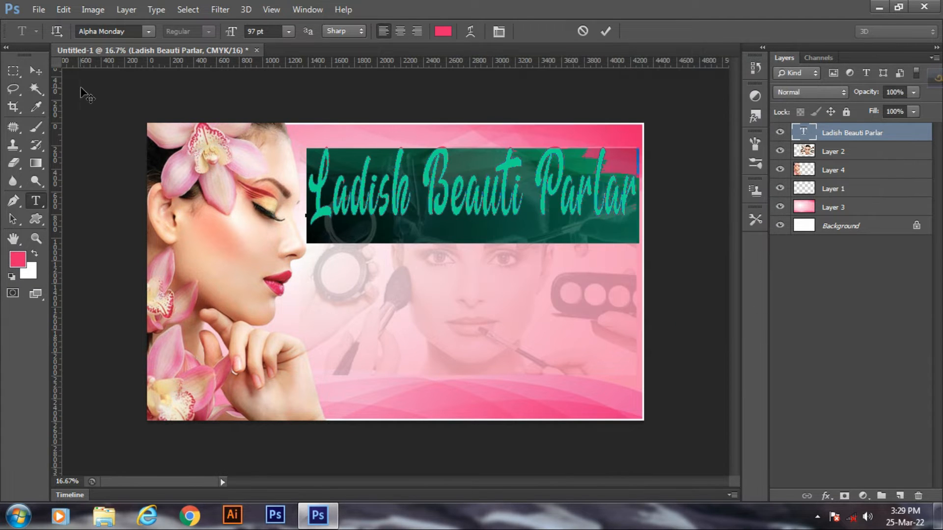
click(36, 71)
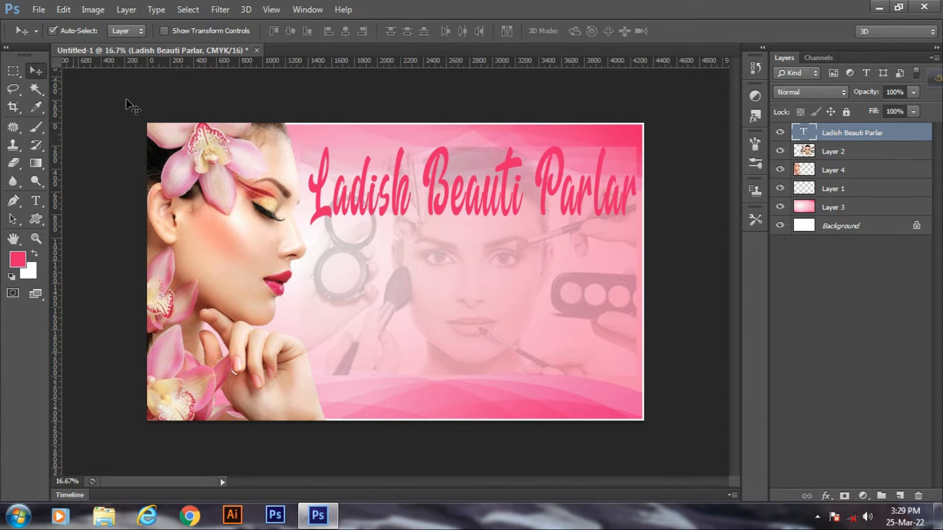
- Add a white outside Stroke of about 21 px to the title layer
click(827, 496)
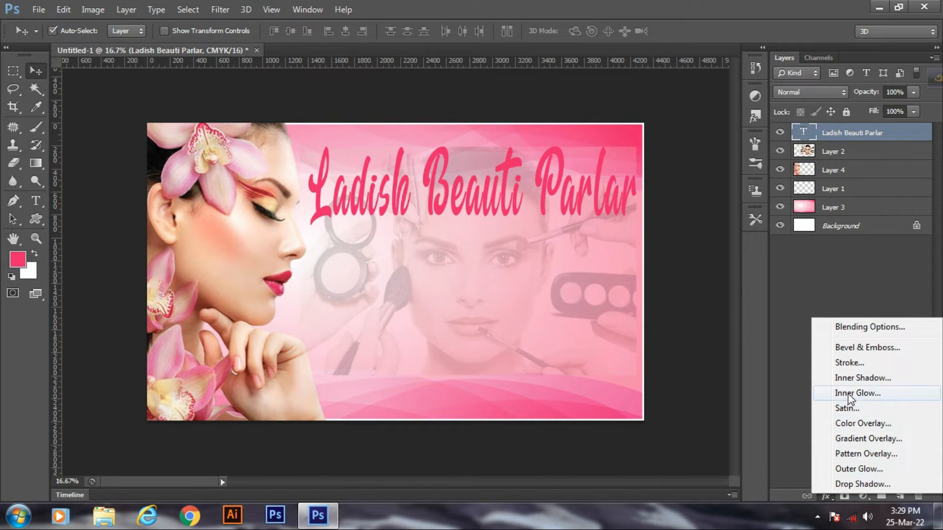
click(847, 364)
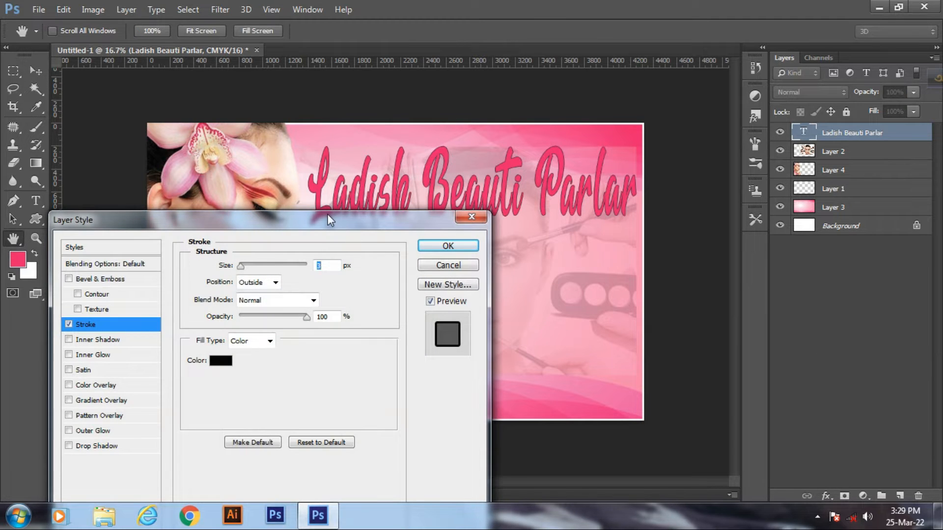
mouse_move(327, 215)
mouse_down()
mouse_move(583, 214)
mouse_move(505, 207)
mouse_up()
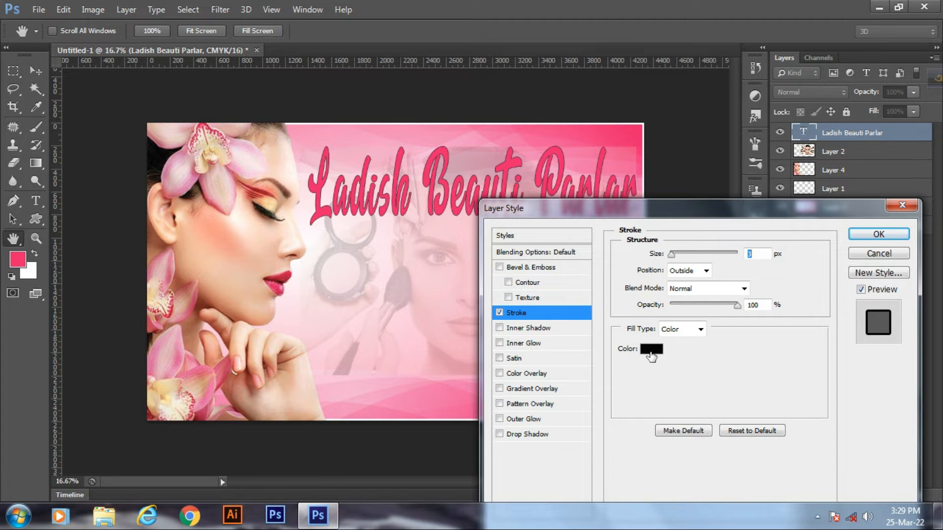
click(651, 350)
click(406, 106)
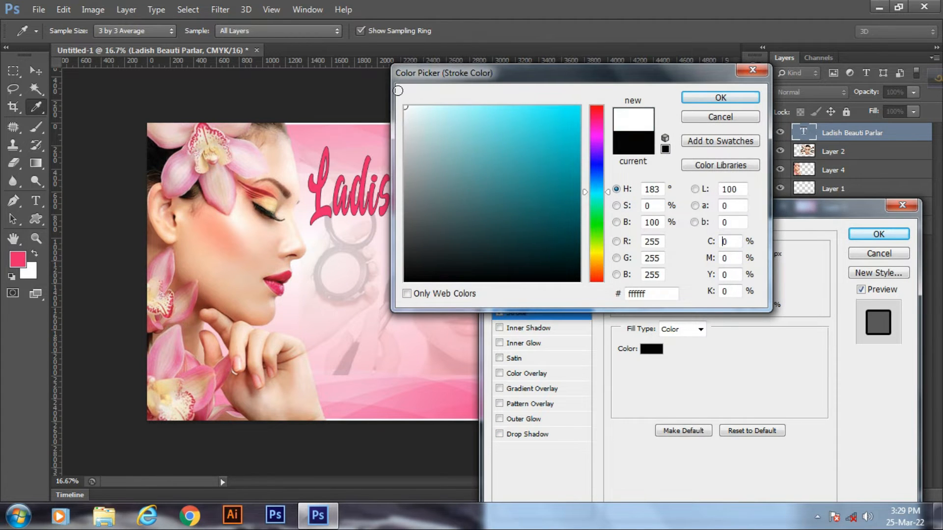
click(693, 96)
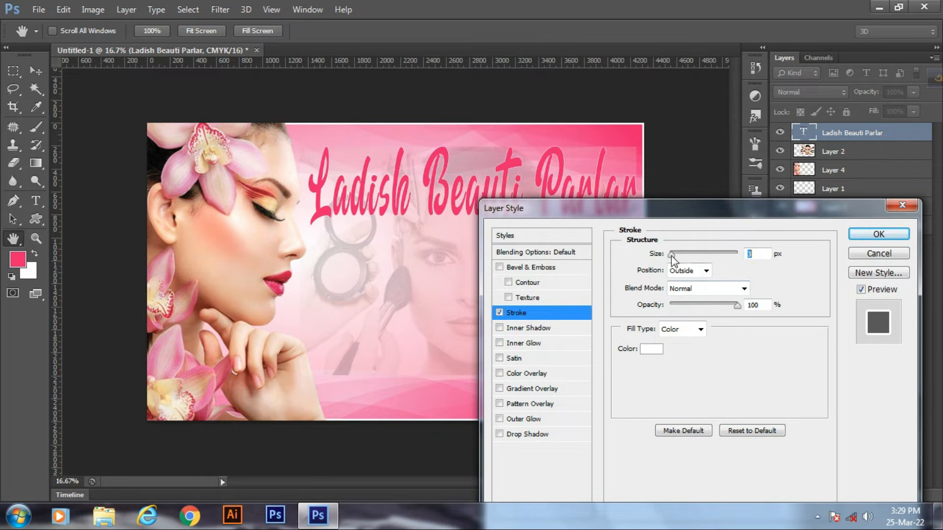
drag(671, 255, 680, 257)
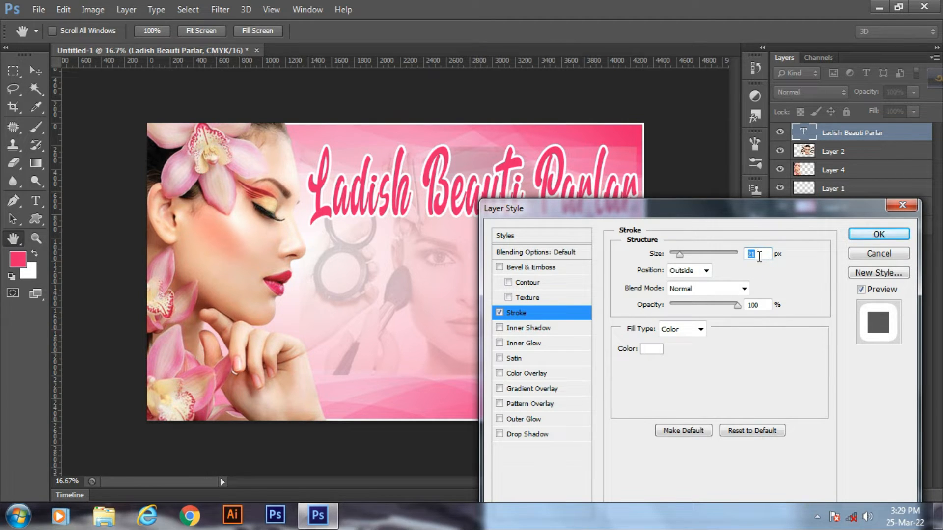
key(Up)
click(865, 237)
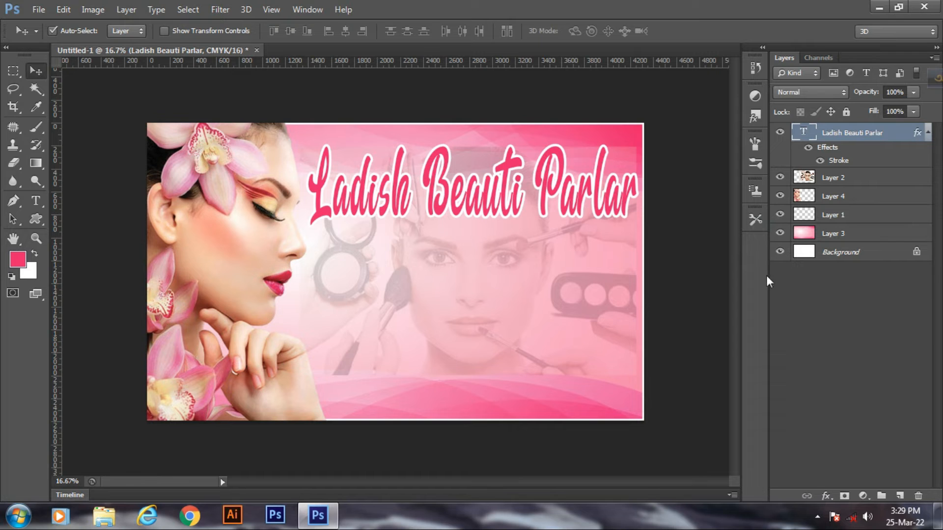
- Add a black Multiply Drop Shadow to the title with 75% opacity, about 51 px distance and 18% spread
click(828, 497)
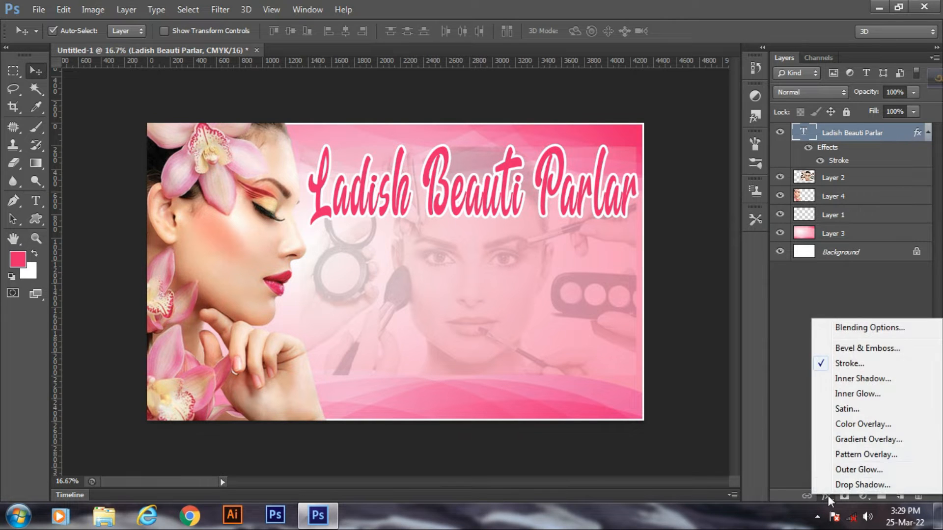
click(851, 482)
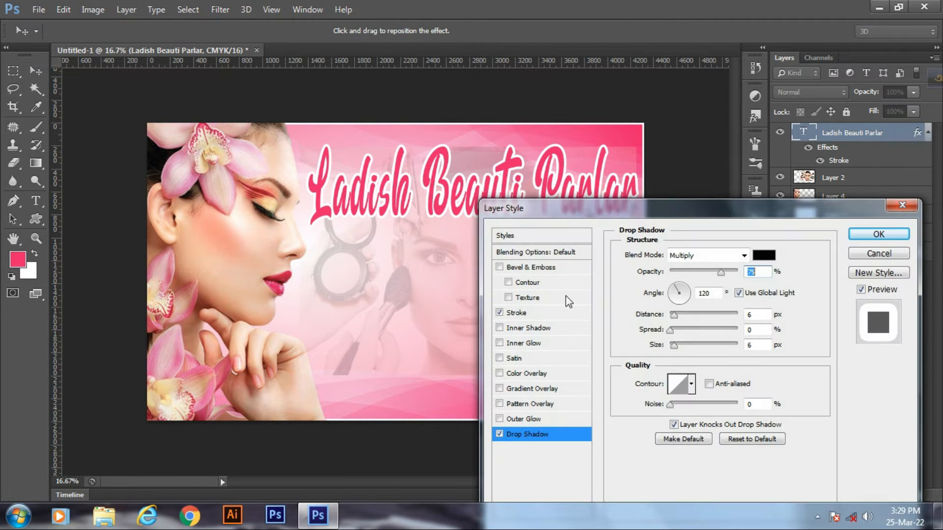
drag(552, 213, 608, 150)
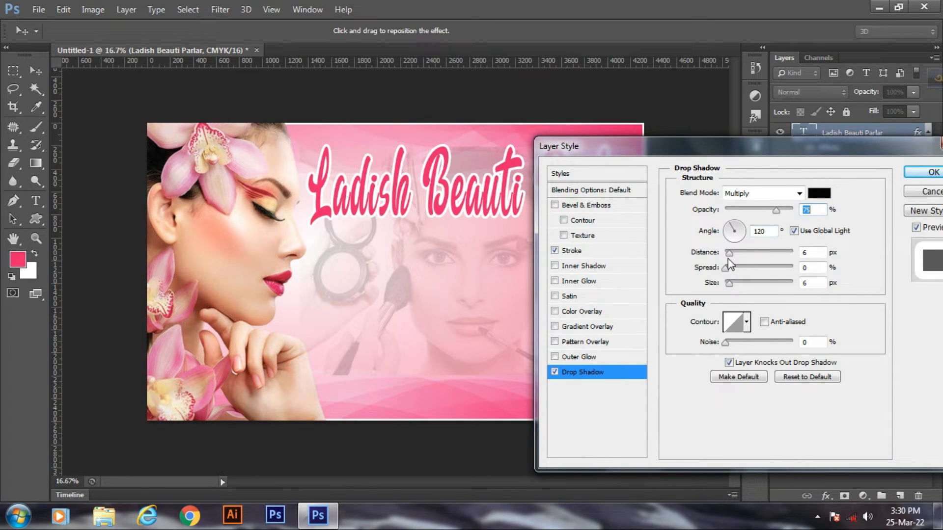
drag(729, 253, 762, 260)
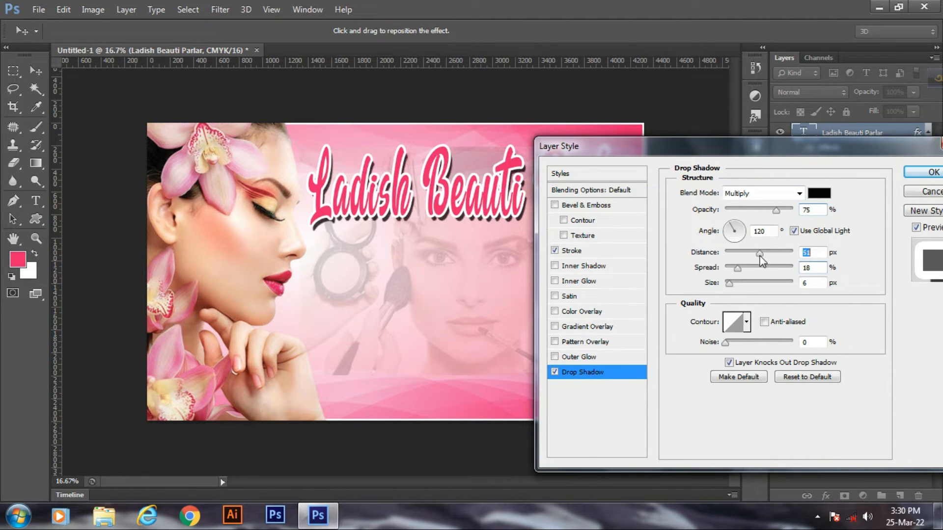
click(924, 174)
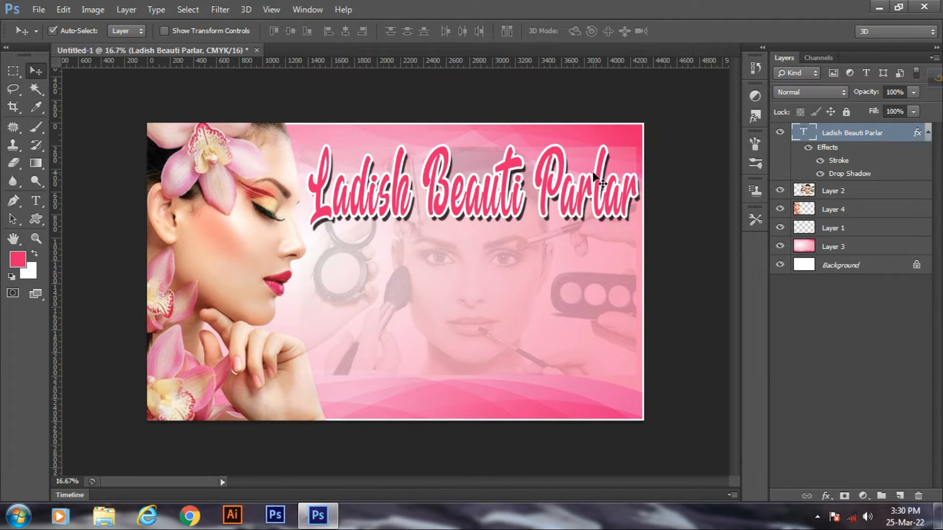
- Scale the title down proportionally to about 97% around its center
key(ctrl+t)
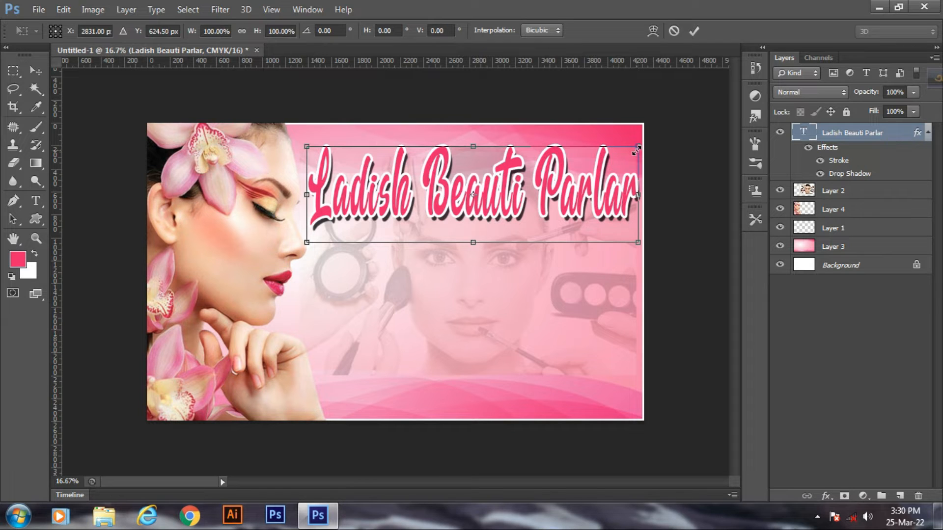
drag(637, 150, 635, 153)
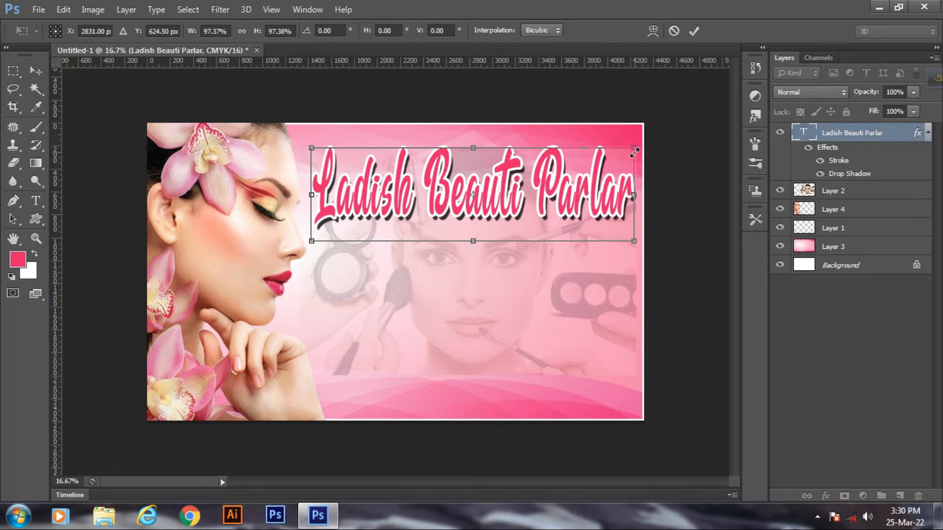
key(Return)
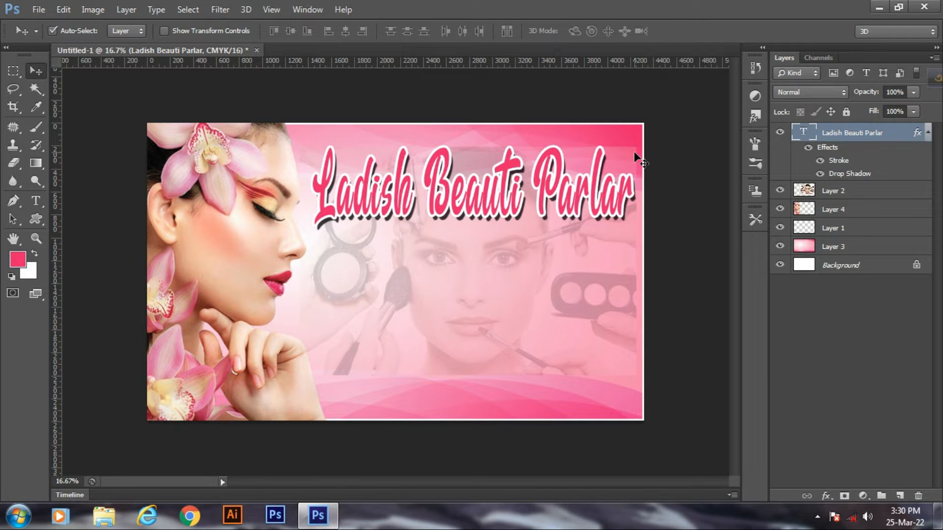
- Draw a notched arrowhead custom shape about 390 × 329 px below the title and fill it with magenta
click(37, 217)
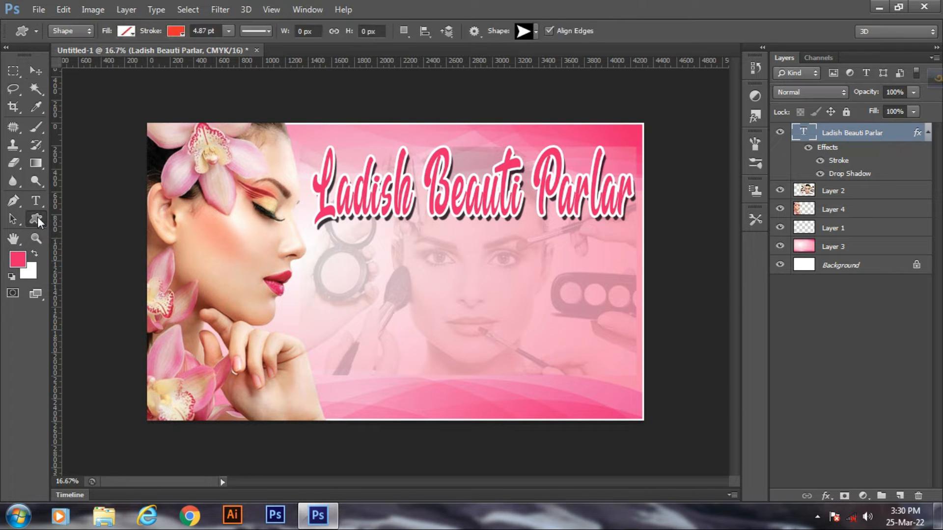
click(535, 32)
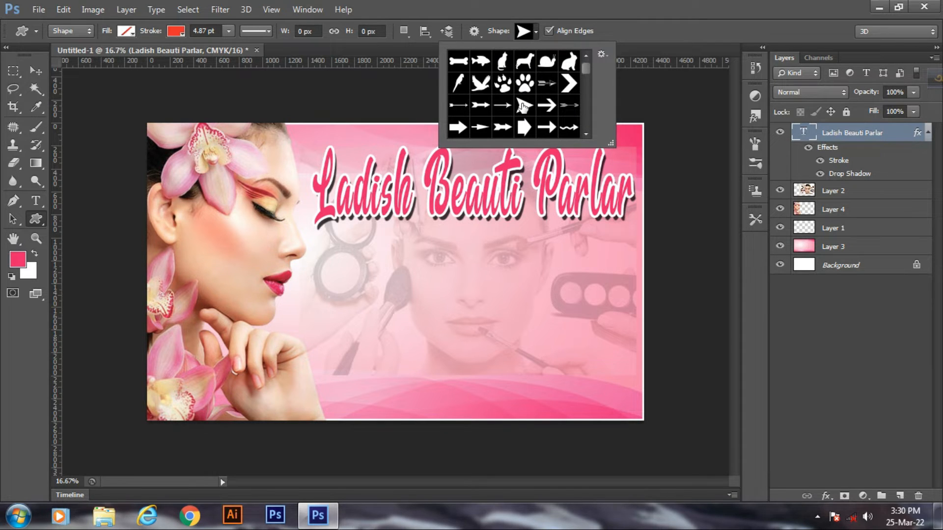
alt+click(500, 300)
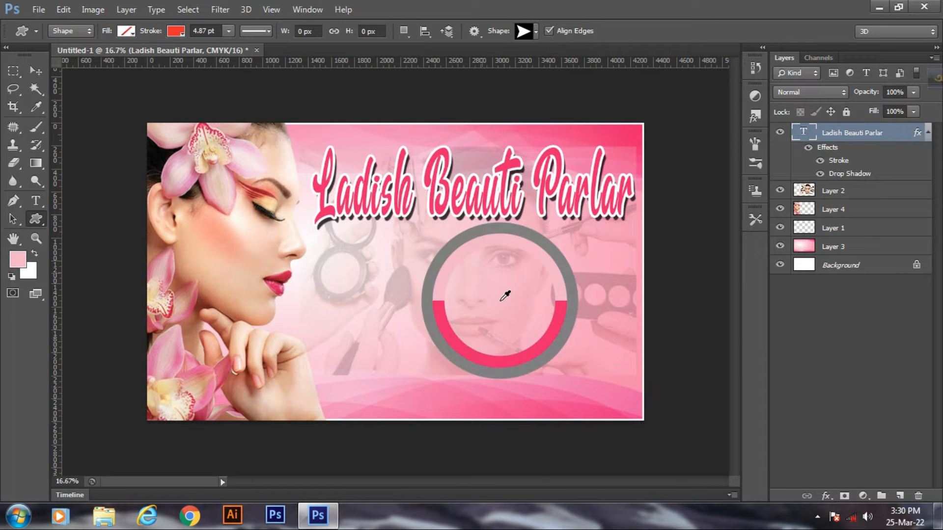
drag(489, 281, 534, 349)
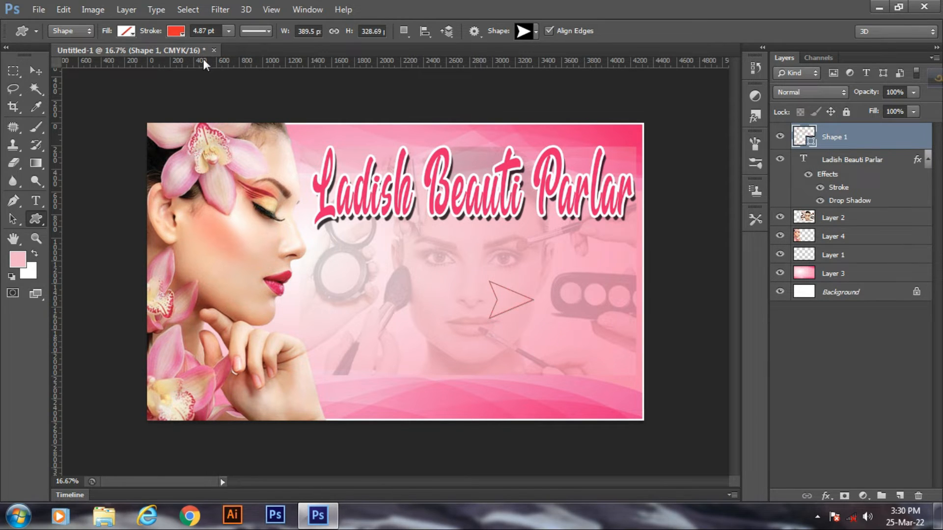
click(127, 33)
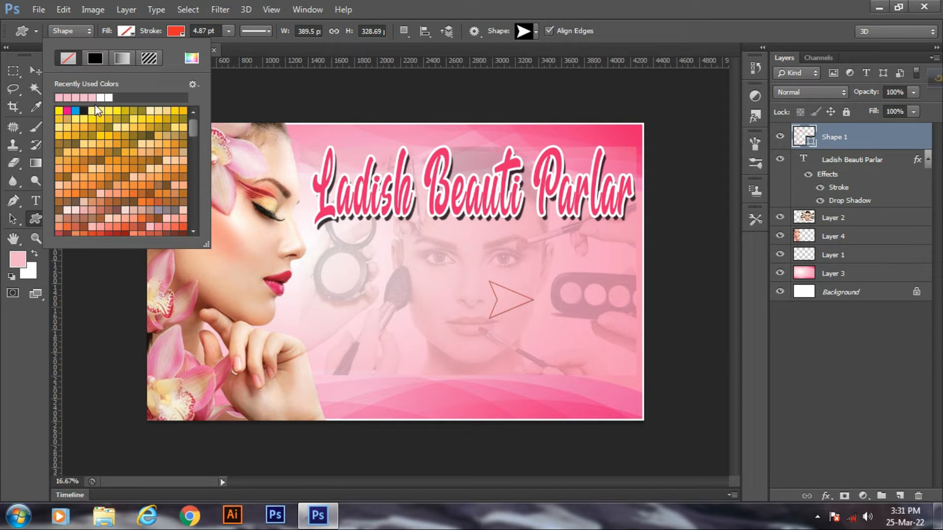
click(67, 111)
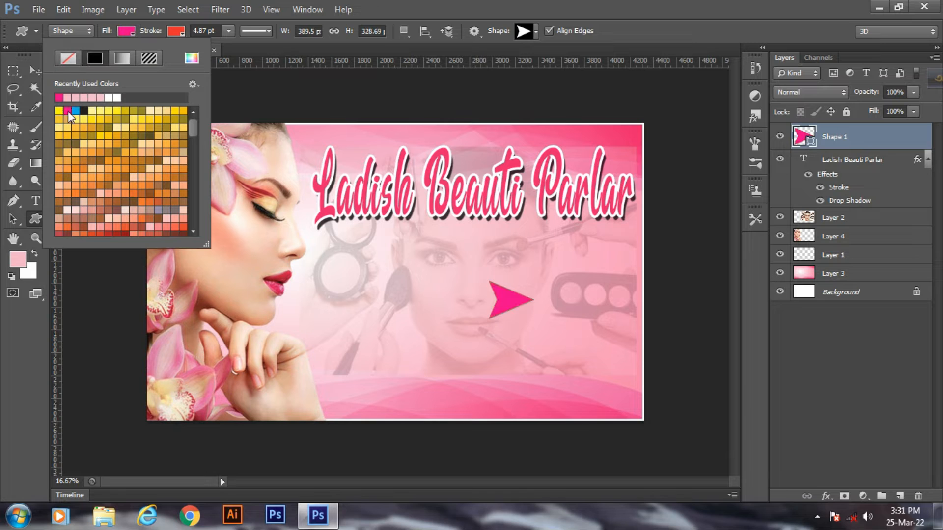
- Flip the arrowhead horizontally and shift it right to about X 3903 px, over the faded makeup palette
click(32, 72)
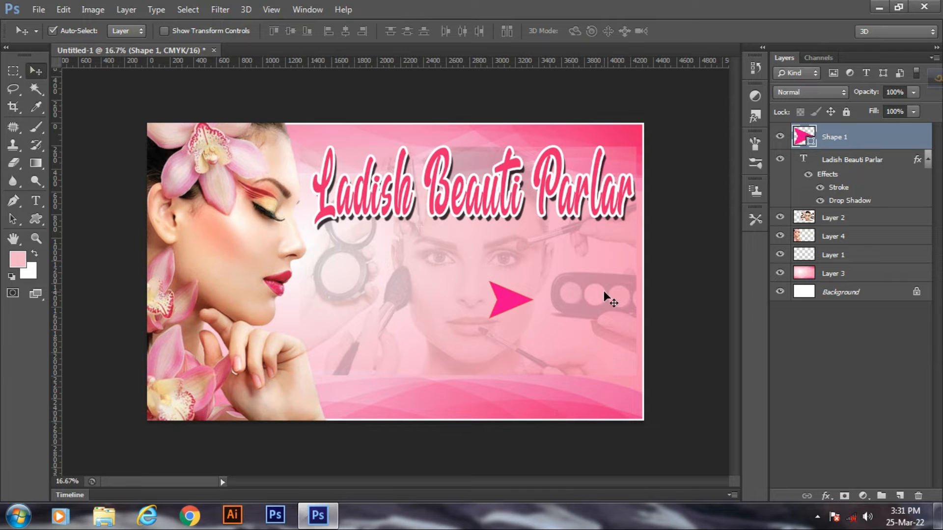
key(ctrl+t)
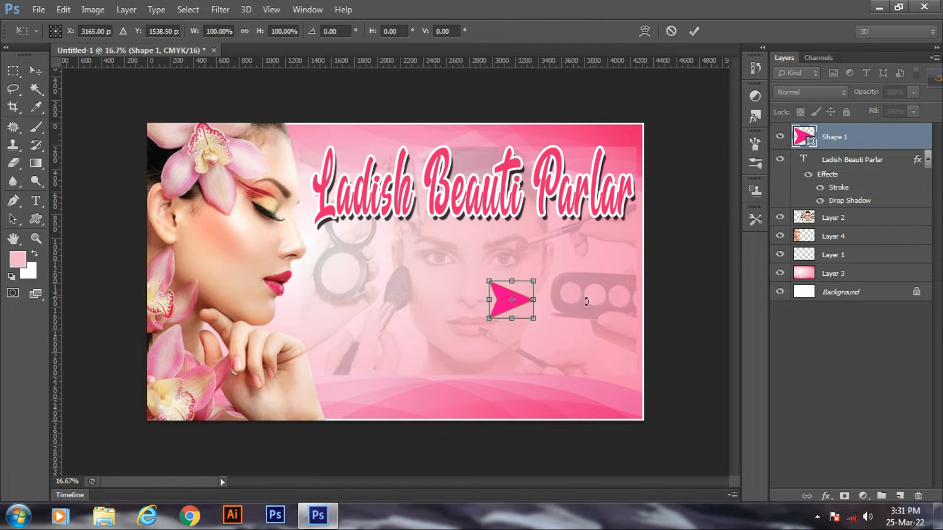
right_click(517, 301)
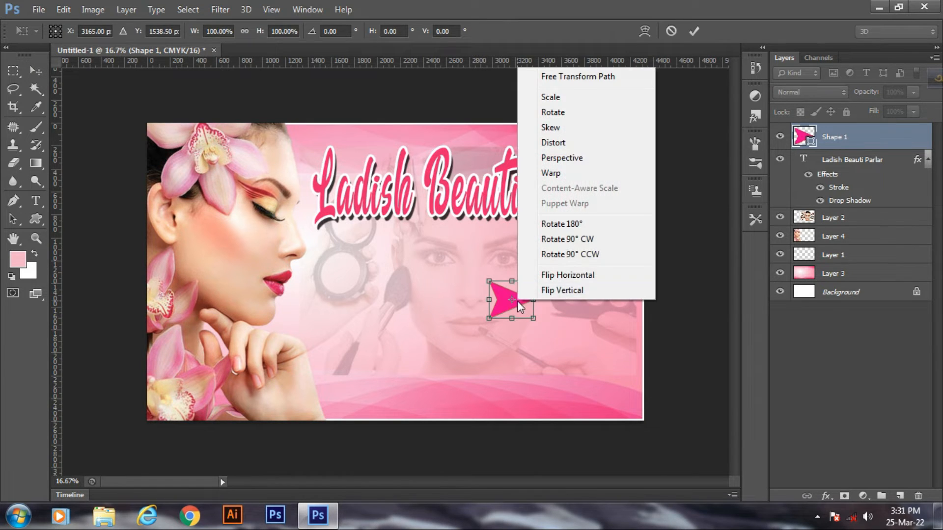
click(564, 280)
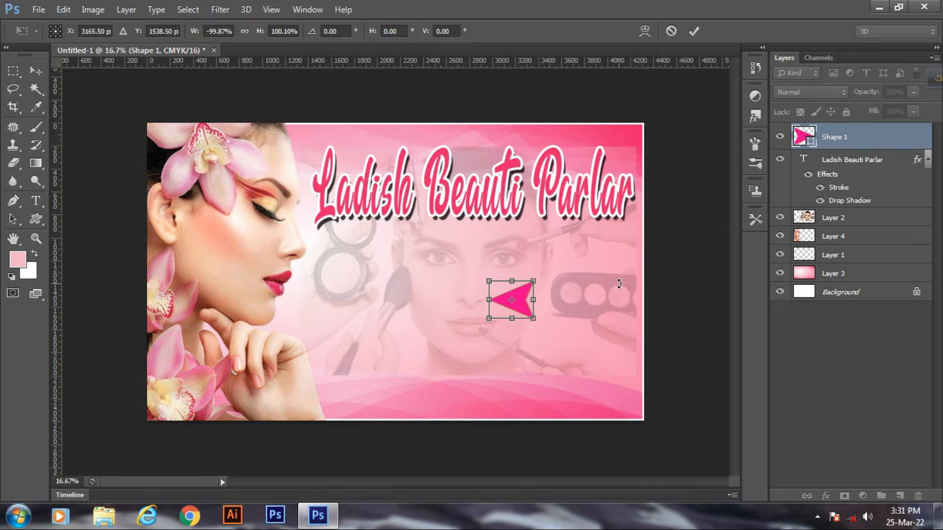
key(Right)
key(Right)
key(Right)
key(Right)
key(Right)
key(Right)
key(Right)
key(Right)
key(Right)
key(Right)
key(Right)
key(Right)
key(Right)
key(Right)
key(Right)
key(Right)
key(Right)
key(Right)
key(Right)
key(Right)
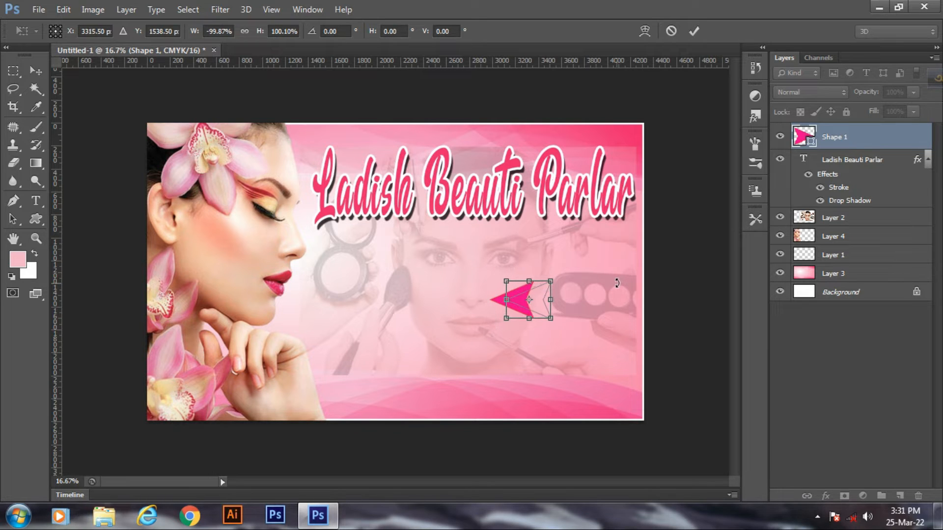
key(Right)
key(Right)
key(Right)
key(Right)
key(Right)
key(Right)
key(Right)
key(Right)
key(Right)
key(Right)
key(Right)
key(Right)
key(Right)
key(Right)
key(Right)
key(Right)
key(Right)
key(Right)
key(Right)
key(Right)
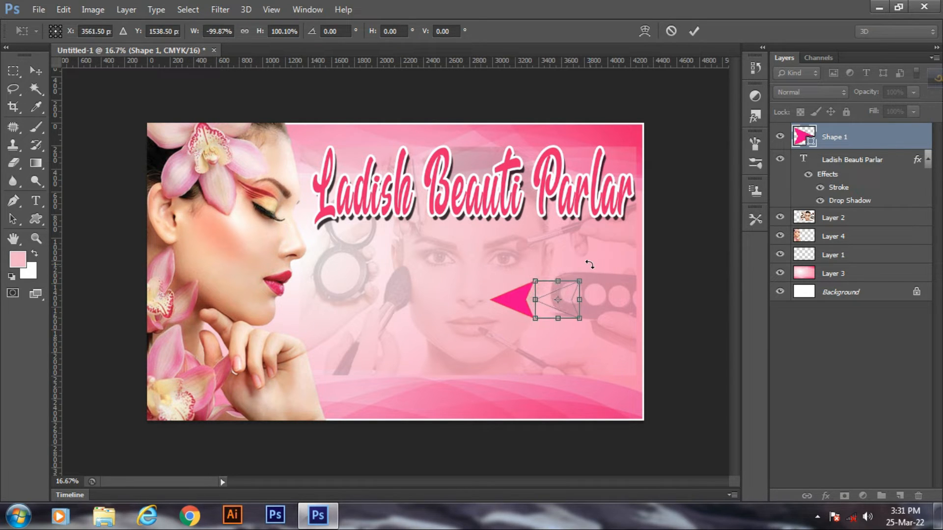
key(Right)
key(Right)
key(Right)
key(Right)
key(Right)
key(Right)
key(Right)
key(Right)
key(Right)
key(Right)
key(Right)
key(Right)
key(Right)
key(Right)
key(Right)
key(Right)
key(Right)
key(Right)
key(Right)
key(Right)
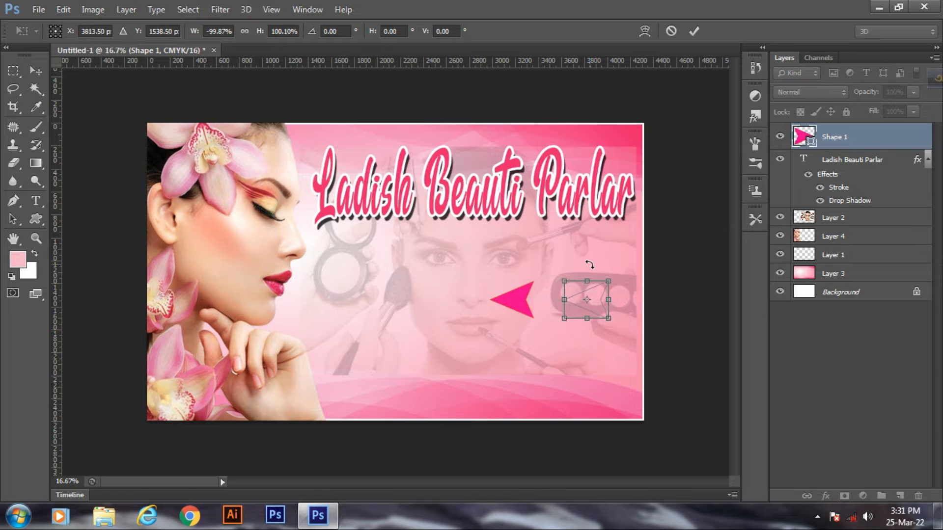
key(Right)
key(Right)
key(Right)
key(Right)
key(Right)
key(Right)
key(Right)
key(Right)
key(Right)
key(Right)
key(Right)
key(Right)
key(Right)
key(Right)
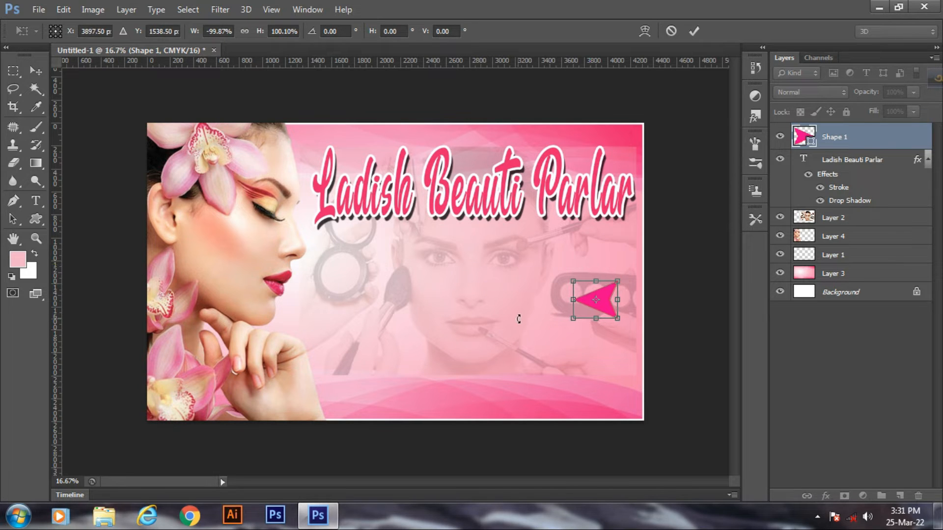
key(Right)
- Scale the arrowhead to about 57% and raise it to the upper edge of the faded makeup palette
drag(618, 281, 610, 286)
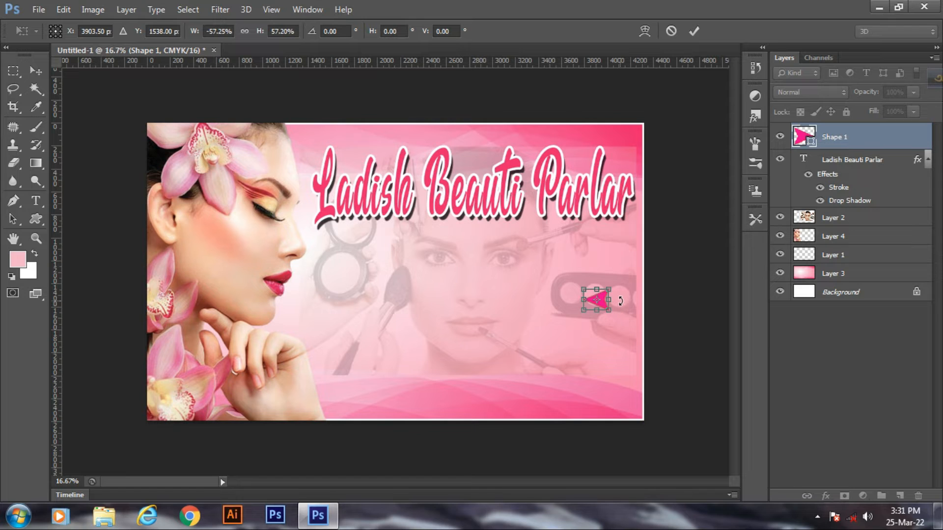
key(Up)
key(Up)
key(Up)
key(Up)
key(Up)
key(Up)
key(Up)
key(Up)
key(Up)
key(Up)
key(Up)
key(Up)
key(Up)
key(Up)
key(Up)
key(Up)
key(Up)
key(Up)
key(Up)
key(Up)
key(Up)
key(Up)
key(Up)
key(Up)
key(Up)
key(Up)
key(Up)
key(Up)
key(Up)
key(Up)
key(Up)
key(Up)
key(Up)
key(Up)
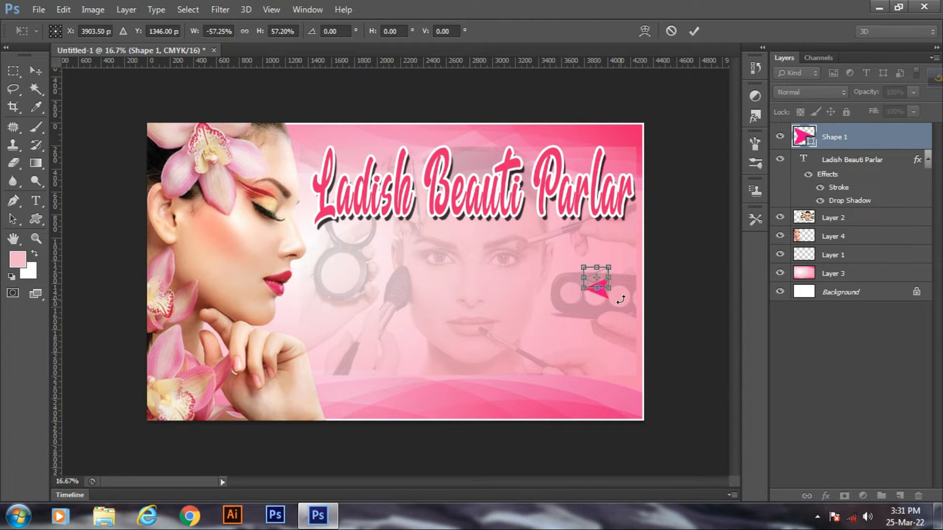
key(Up)
key(Up)
key(Up)
key(Up)
key(Up)
key(Up)
key(Return)
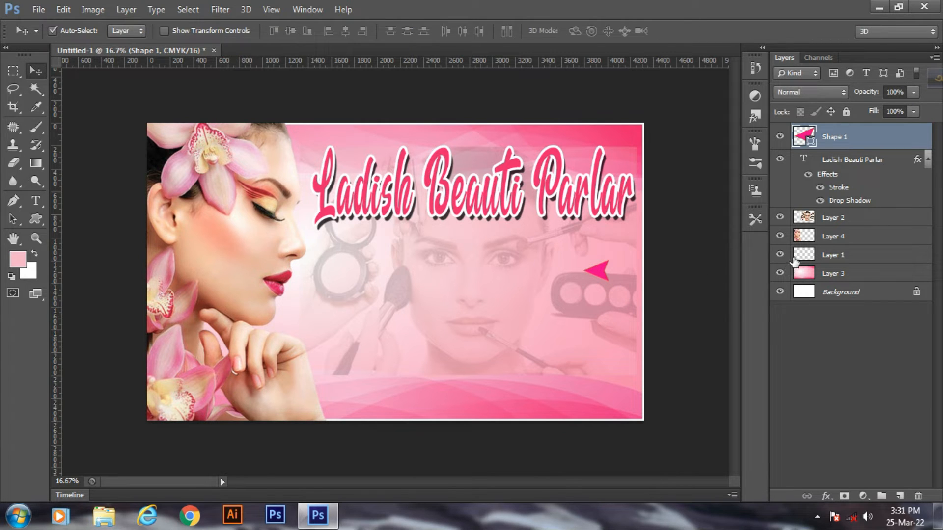
- Duplicate the magenta arrowhead and place the copy straight below it, over the lower part of the faded makeup palette
key(ctrl+j)
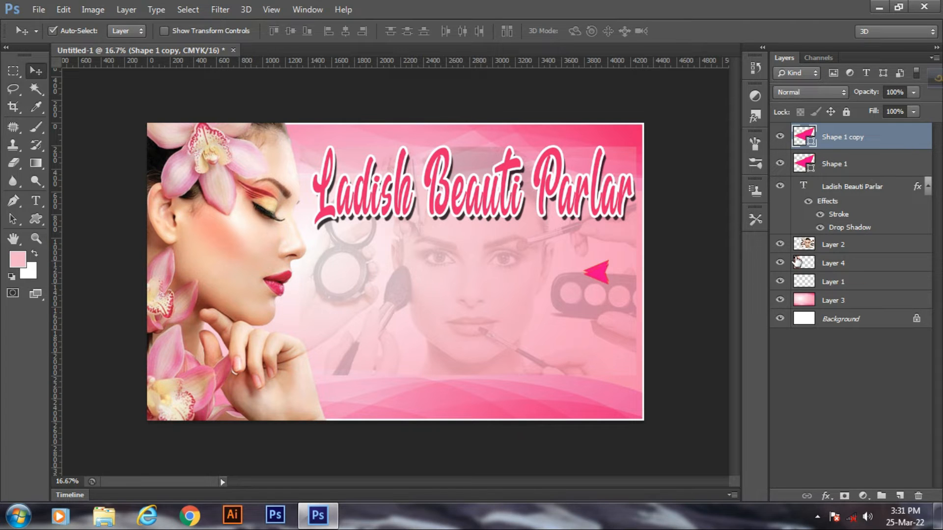
key(shift+Down)
key(shift+Down)
key(shift+Down)
key(shift+Down)
key(shift+Down)
key(shift+Down)
key(shift+Down)
key(shift+Down)
key(shift+Down)
key(shift+Down)
key(shift+Down)
key(shift+Down)
key(shift+Down)
key(shift+Down)
key(shift+Down)
key(shift+Down)
key(shift+Down)
key(shift+Down)
key(shift+Down)
key(shift+Down)
key(shift+Down)
key(shift+Down)
key(shift+Down)
key(shift+Down)
key(shift+Down)
key(shift+Down)
key(shift+Down)
key(shift+Down)
key(shift+Down)
key(shift+Down)
key(shift+Down)
key(shift+Down)
key(shift+Down)
key(shift+Down)
key(shift+Down)
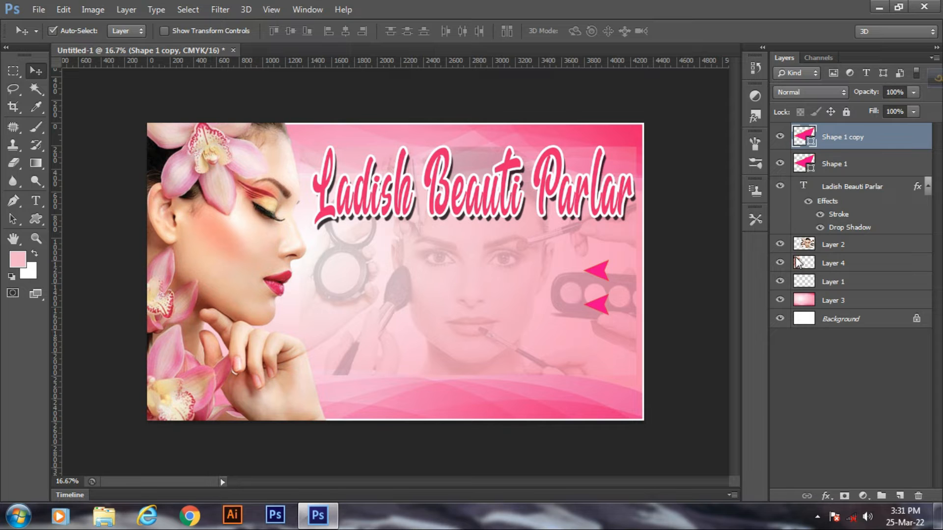
- Duplicate the second arrowhead and lower the copy to form a third marker just below the faded makeup palette
key(ctrl+j)
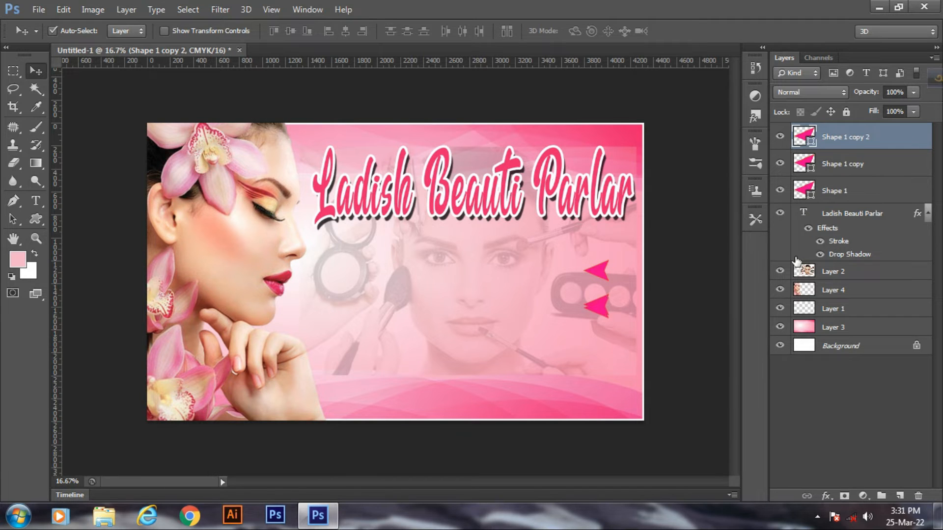
key(shift+Down)
key(shift+Down)
key(shift+Down)
key(shift+Down)
key(shift+Down)
key(shift+Down)
key(shift+Down)
key(shift+Down)
key(shift+Down)
key(shift+Down)
key(shift+Down)
key(shift+Down)
key(shift+Down)
key(shift+Down)
key(shift+Down)
key(shift+Down)
key(shift+Down)
key(shift+Down)
key(shift+Down)
key(shift+Down)
- Duplicate the third arrowhead and lower the copy to the bottom edge of the faded makeup photo as a fourth marker
key(ctrl+j)
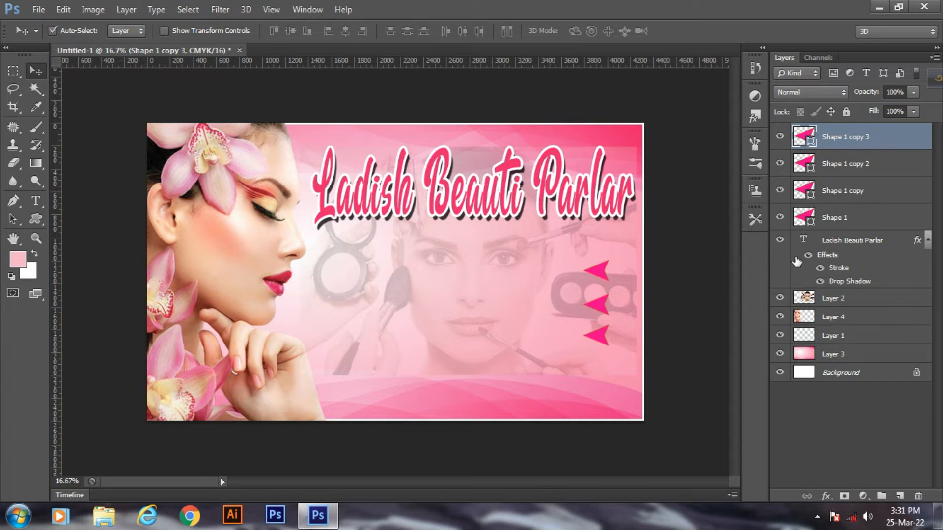
key(shift+Down)
key(shift+Down)
key(shift+Down)
key(shift+Down)
key(shift+Down)
key(shift+Down)
key(shift+Down)
key(shift+Down)
key(shift+Down)
key(shift+Down)
key(shift+Down)
key(shift+Down)
key(shift+Down)
key(shift+Down)
key(shift+Down)
key(shift+Down)
key(shift+Down)
key(shift+Down)
key(shift+Down)
key(shift+Down)
key(shift+Down)
key(shift+Down)
key(shift+Down)
key(shift+Down)
key(shift+Down)
key(shift+Down)
key(shift+Down)
key(shift+Down)
key(shift+Down)
key(shift+Down)
- Duplicate the fourth arrowhead and lower the copy onto the wavy pink band as the fifth evenly spaced marker
key(ctrl+j)
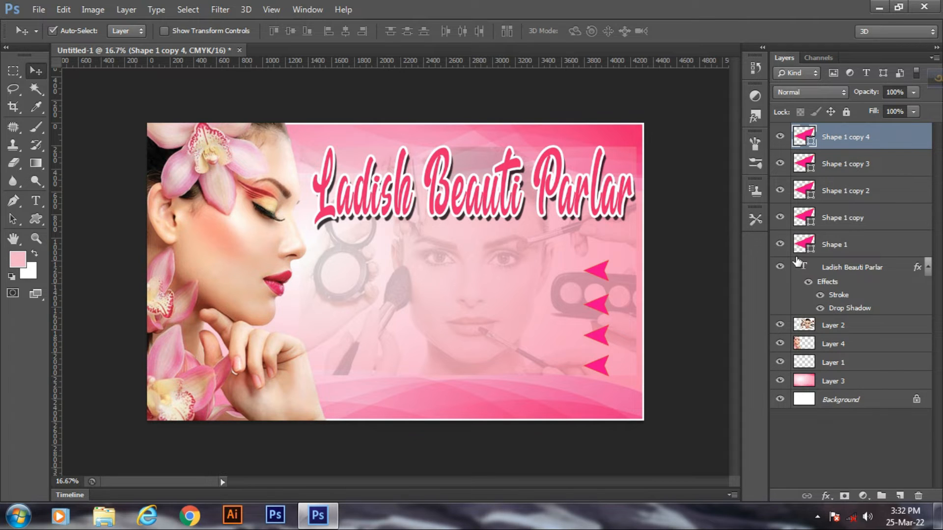
key(shift+Down)
key(shift+Down)
key(shift+Down)
key(shift+Down)
key(shift+Down)
key(shift+Down)
key(shift+Down)
key(shift+Down)
key(shift+Down)
key(shift+Down)
key(shift+Down)
key(shift+Down)
key(shift+Down)
key(shift+Down)
key(shift+Down)
key(shift+Down)
key(shift+Down)
key(shift+Down)
key(shift+Down)
key(shift+Down)
key(shift+Down)
key(shift+Down)
key(shift+Down)
key(shift+Down)
key(shift+Down)
key(shift+Down)
key(shift+Down)
key(shift+Down)
- Merge the five arrowhead shape layers into one layer and toggle its visibility off and on to check it
shift+click(843, 246)
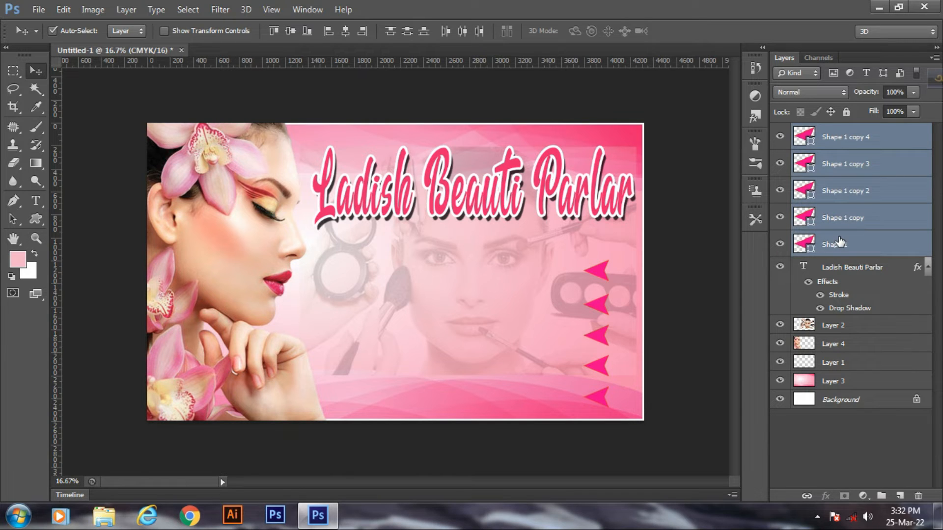
key(ctrl+e)
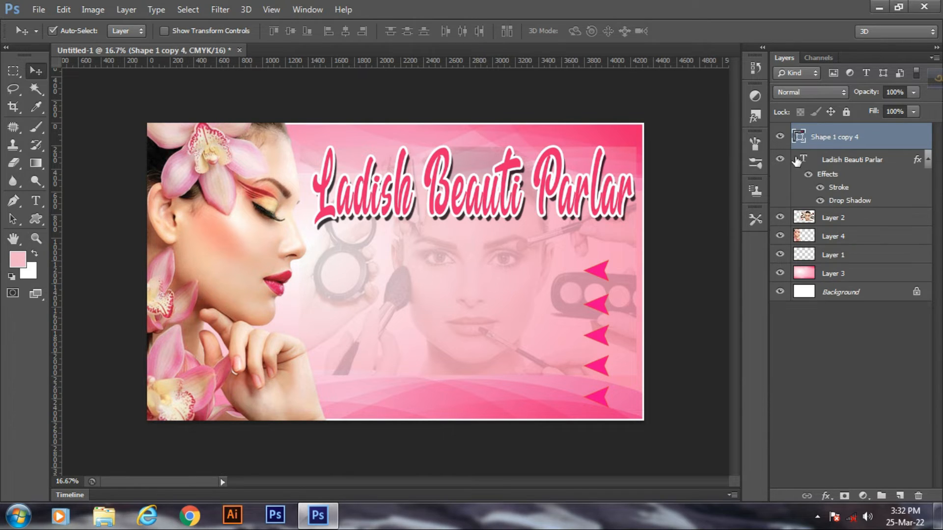
click(781, 137)
click(780, 137)
- Raise the merged column of arrowheads slightly, so its lowest marker sits farther from the banner's bottom edge
key(shift+Up)
key(shift+Up)
key(shift+Up)
key(shift+Up)
key(shift+Up)
key(shift+Up)
key(shift+Up)
key(shift+Up)
key(shift+Up)
key(shift+Up)
key(shift+Up)
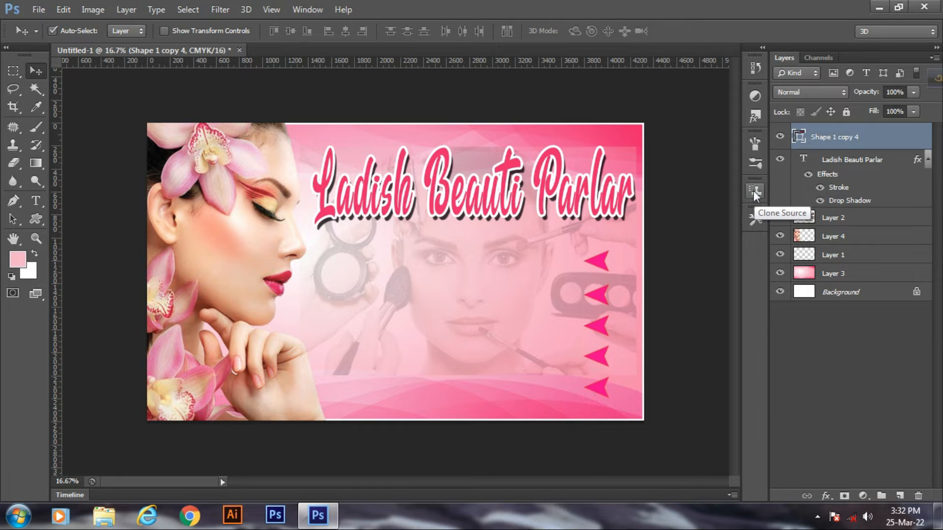
- Scale the arrowhead column down to about 94% width and 90% height
key(ctrl+t)
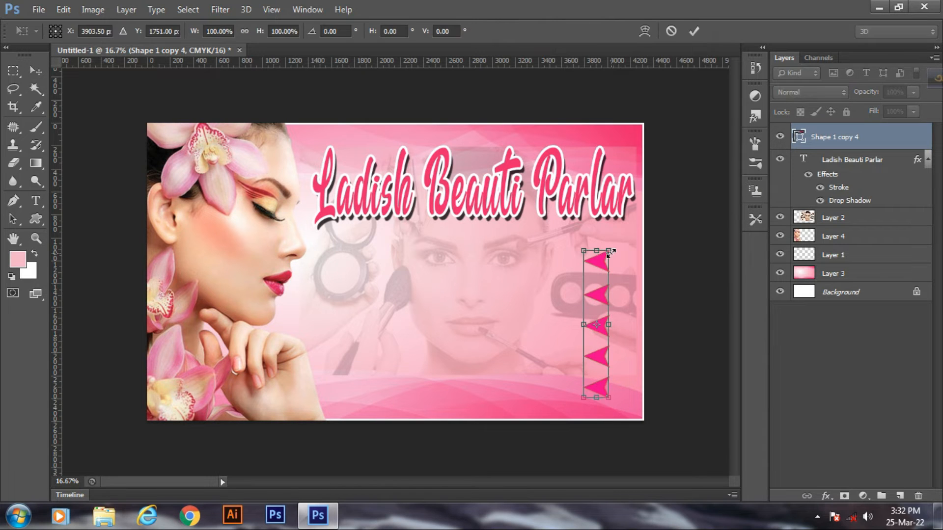
drag(603, 256, 608, 260)
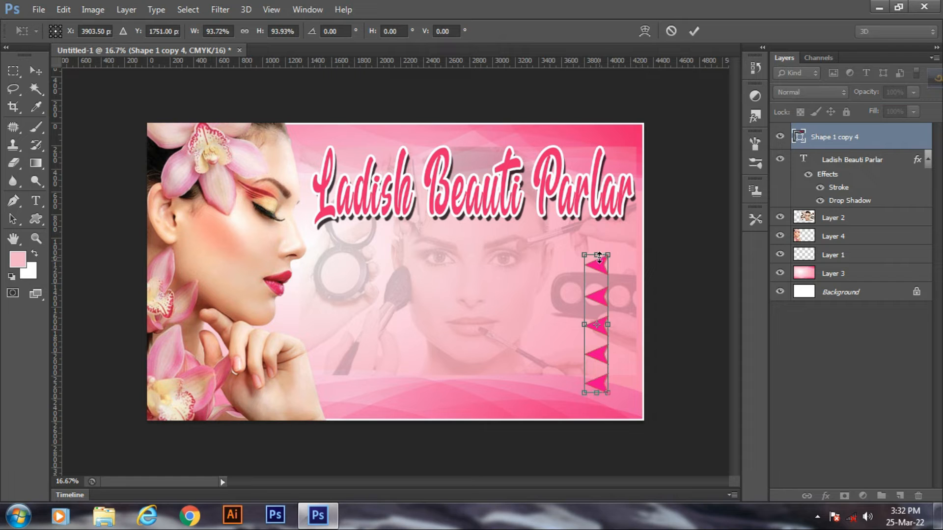
drag(599, 257, 602, 261)
- Move the arrowhead column right and up to about X 4041 px, Y 1700 px, and apply the transform
key(Right)
key(Right)
key(Right)
key(Right)
key(Right)
key(Right)
key(Right)
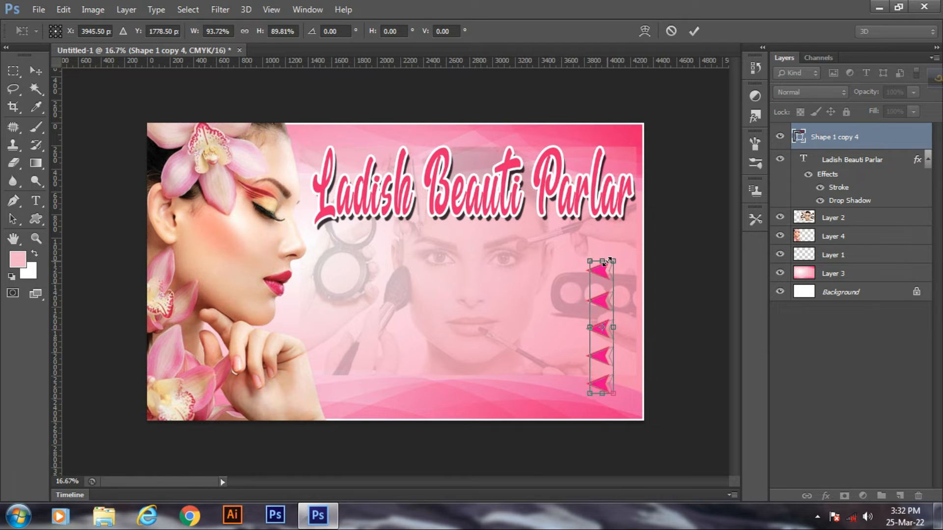
key(Right)
key(Right)
key(Right)
key(Right)
key(Right)
key(Right)
key(Right)
key(Right)
key(Up)
key(Up)
key(Up)
key(Up)
key(Up)
key(Up)
key(Up)
key(Up)
key(Up)
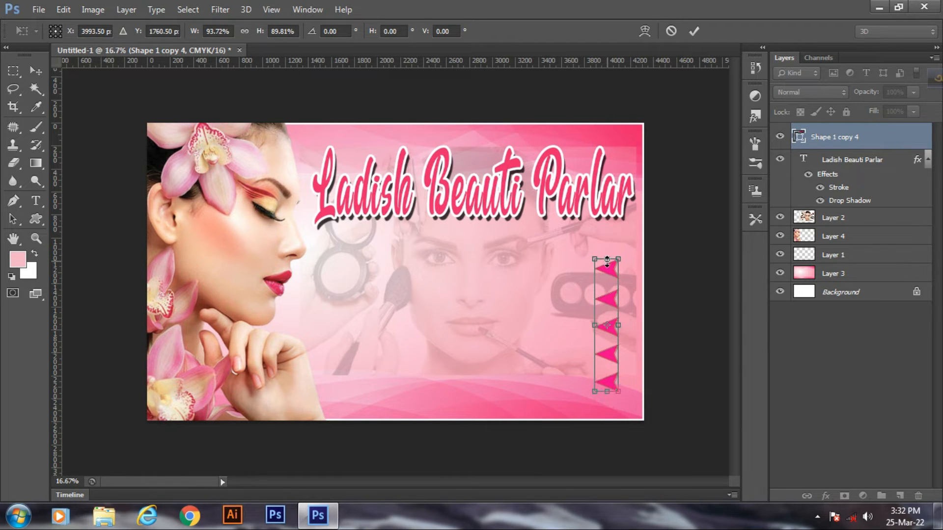
key(Up)
key(Up)
key(Up)
key(Up)
key(Right)
key(Right)
key(Right)
key(Right)
key(Right)
key(Right)
key(Right)
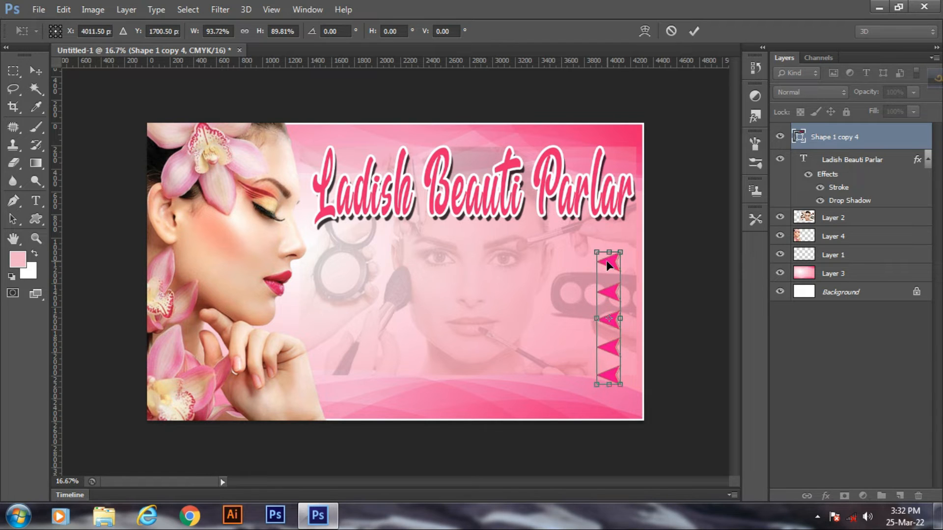
key(Right)
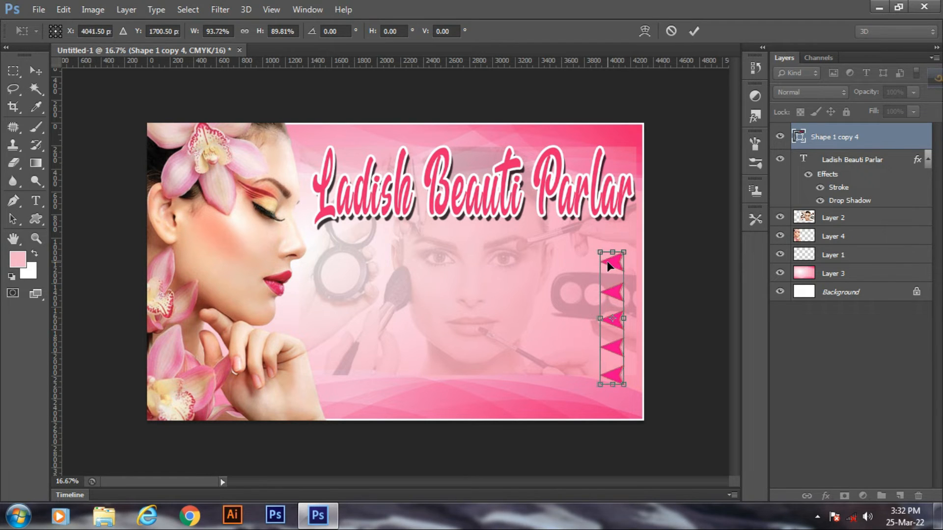
key(Return)
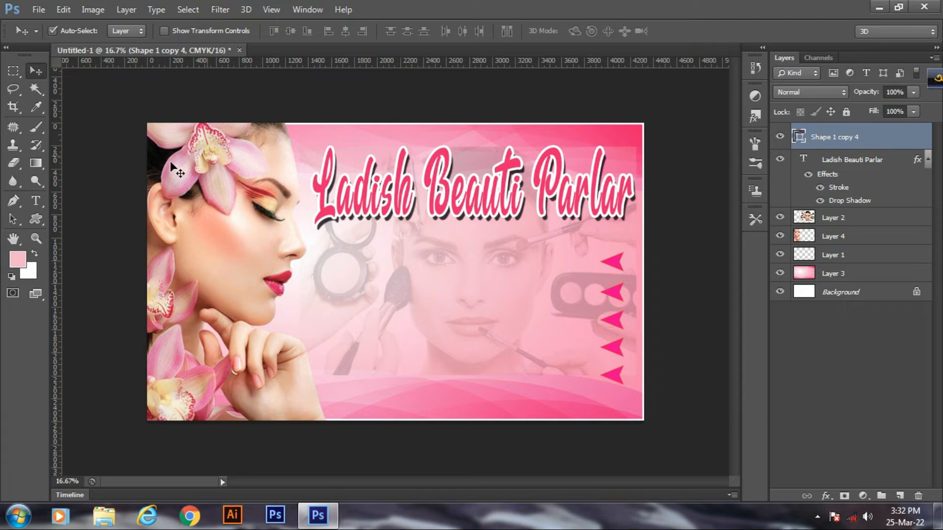
- Add the text "Bliching" over the faded photo in Alpha Monday at 97 pt and colour it red #ff0049
click(36, 201)
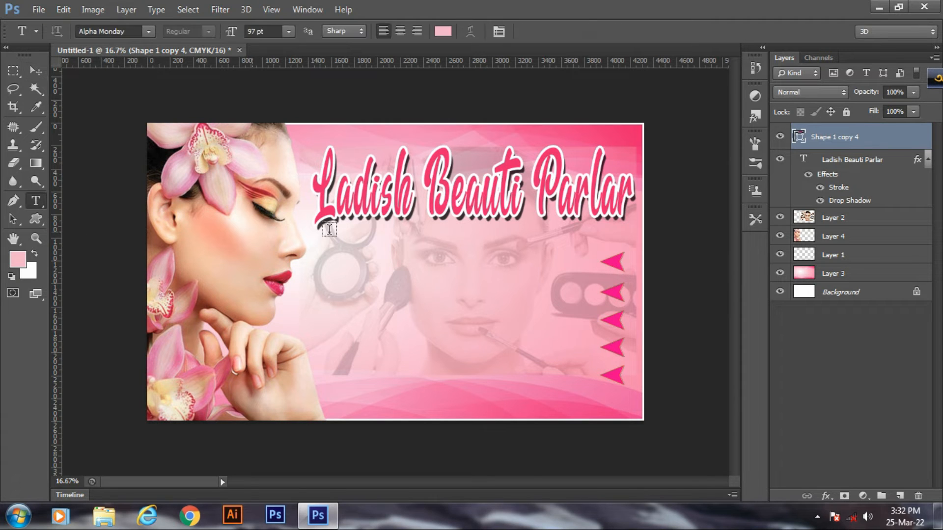
click(453, 263)
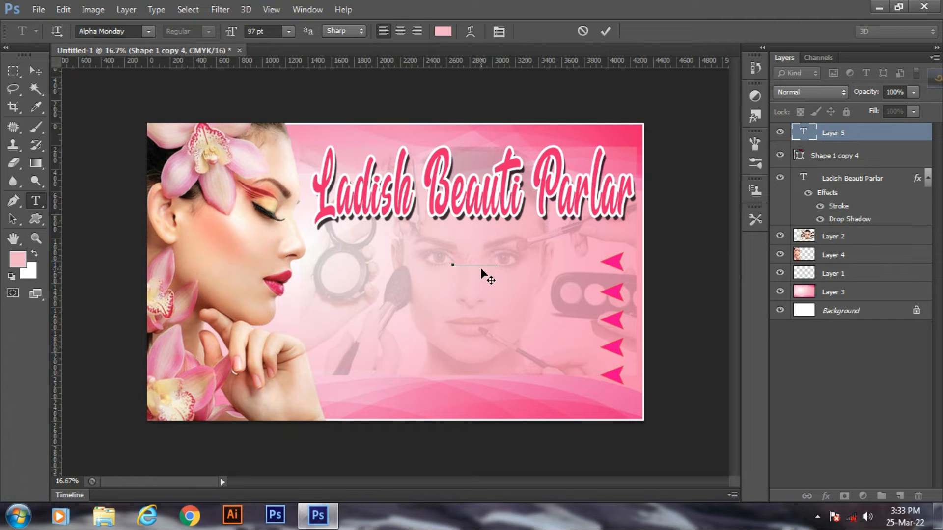
key(ctrl+a)
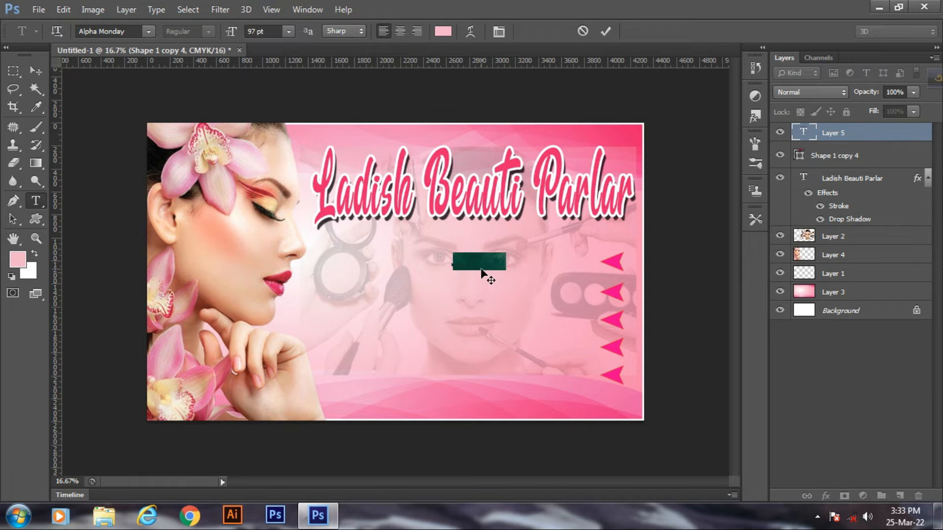
click(443, 31)
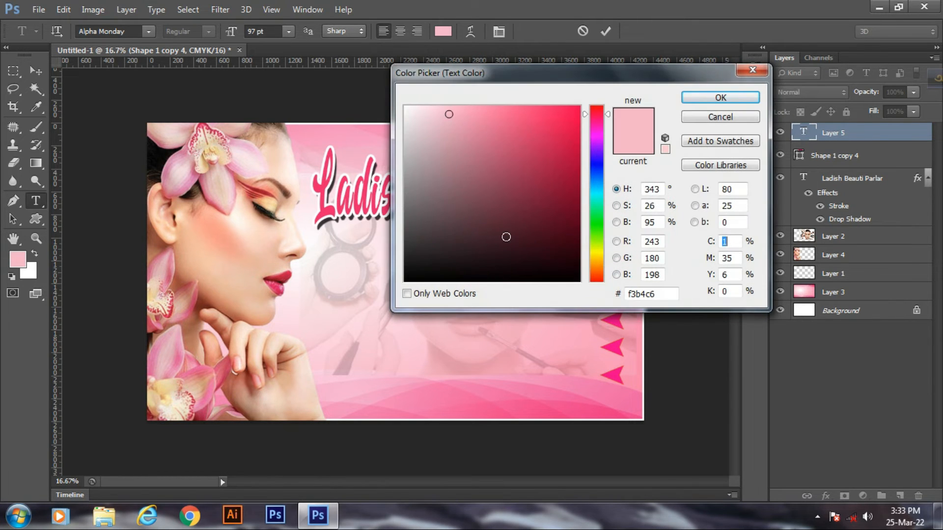
click(571, 121)
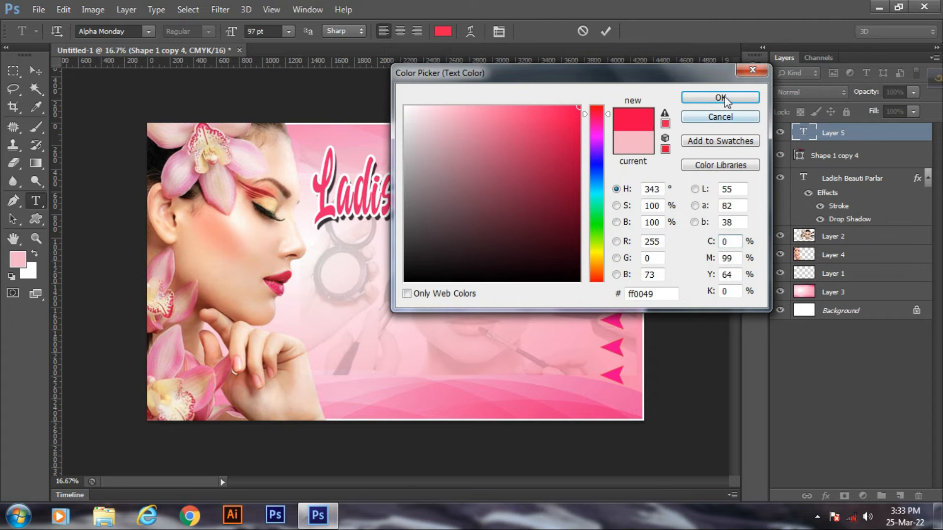
click(720, 97)
- Move the word "Bliching" horizontally toward the first arrowhead, leaving a gap before it
click(35, 71)
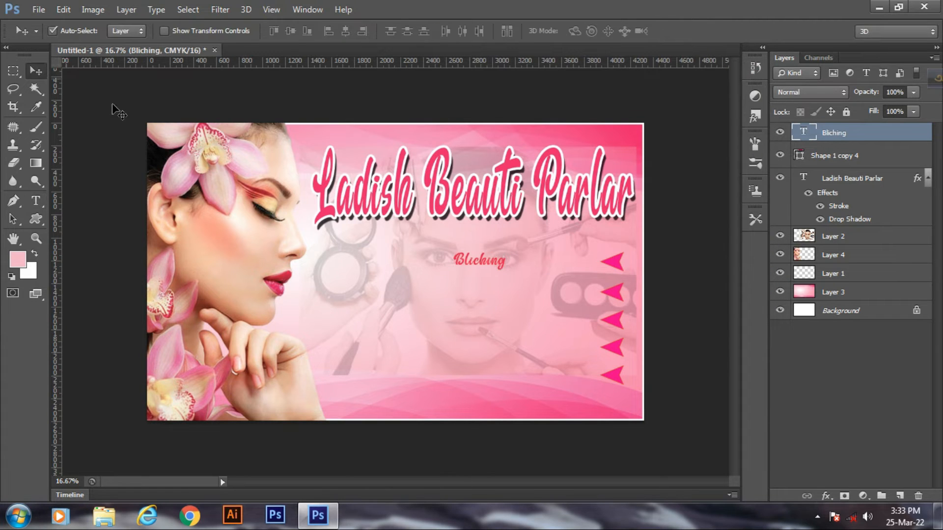
drag(479, 262, 529, 263)
click(35, 200)
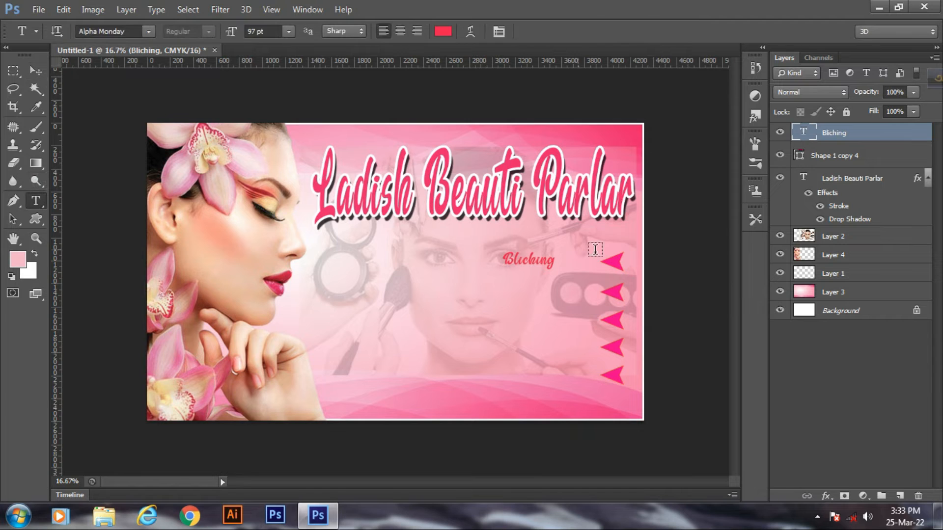
click(36, 72)
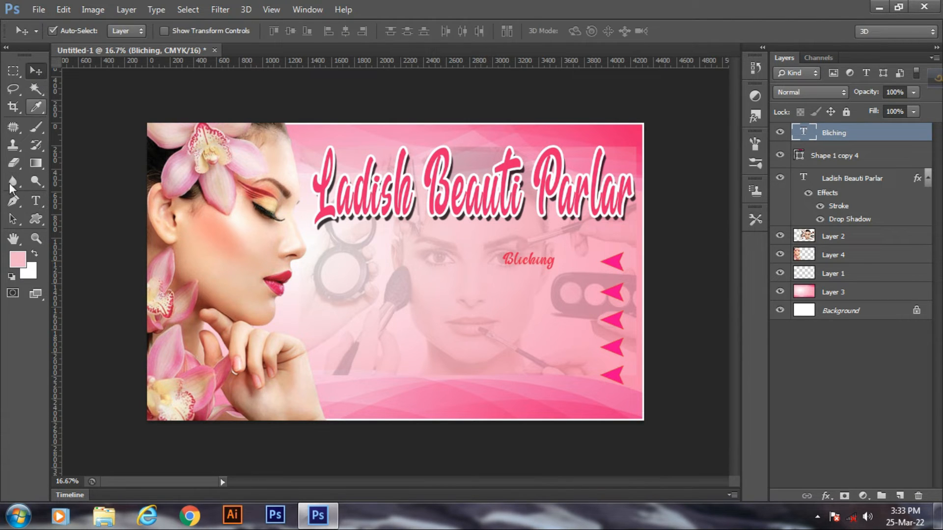
click(36, 200)
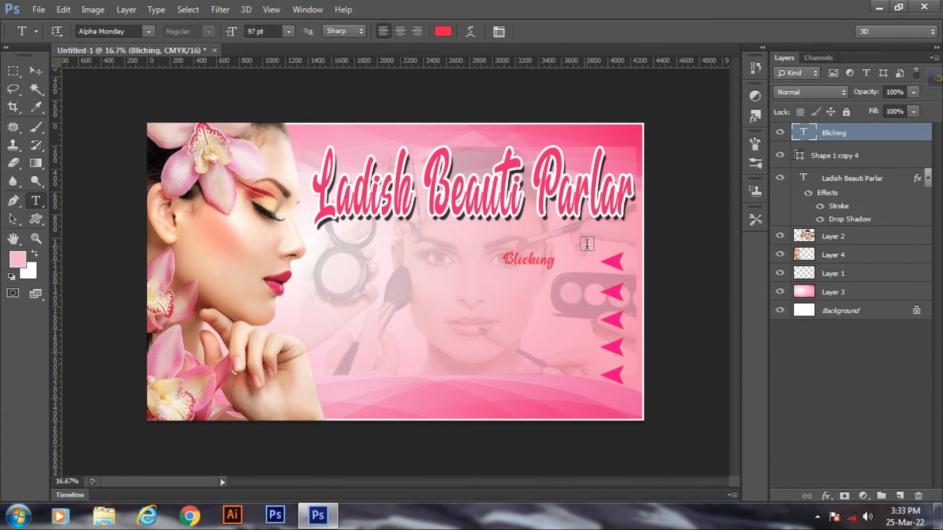
- Sample the title's pink lettering and recolour the word "Bliching" with it, #e8226f
click(529, 261)
double_click(532, 259)
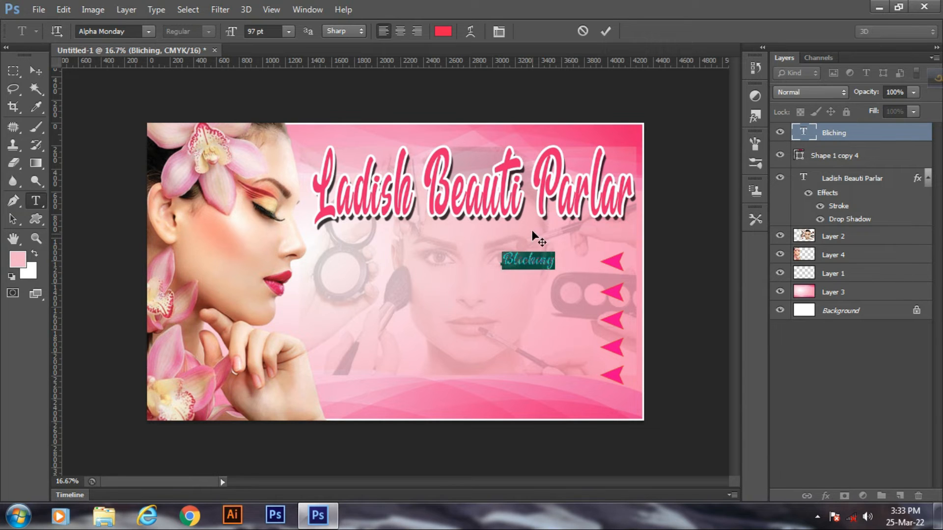
click(36, 107)
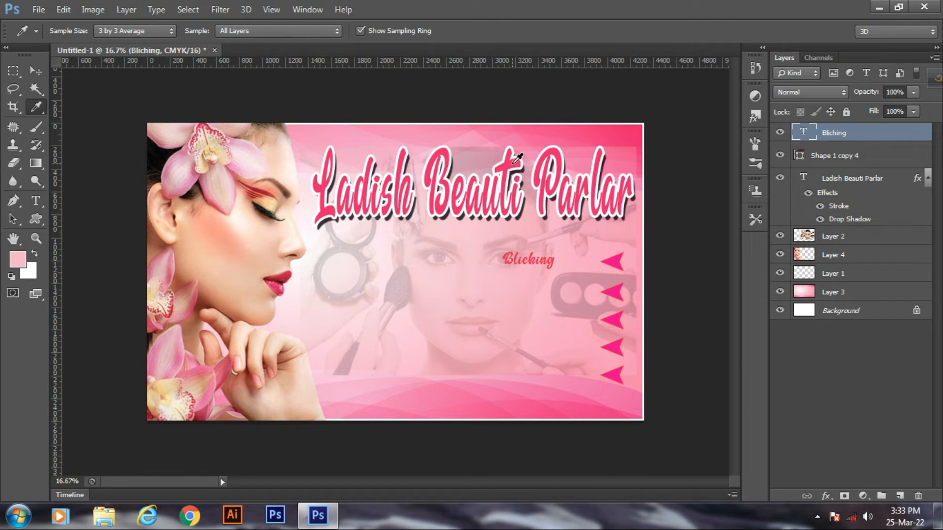
click(516, 158)
click(36, 201)
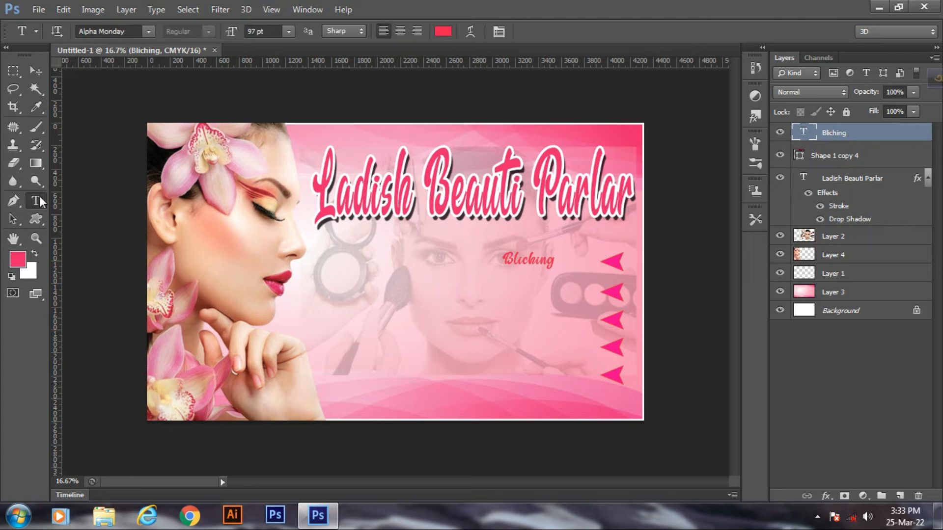
click(524, 260)
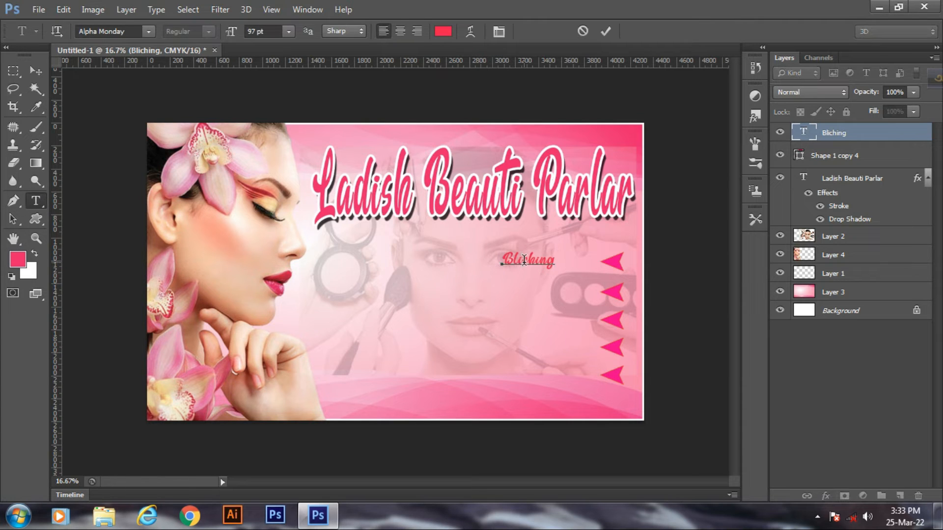
key(ctrl)
key(ctrl+a)
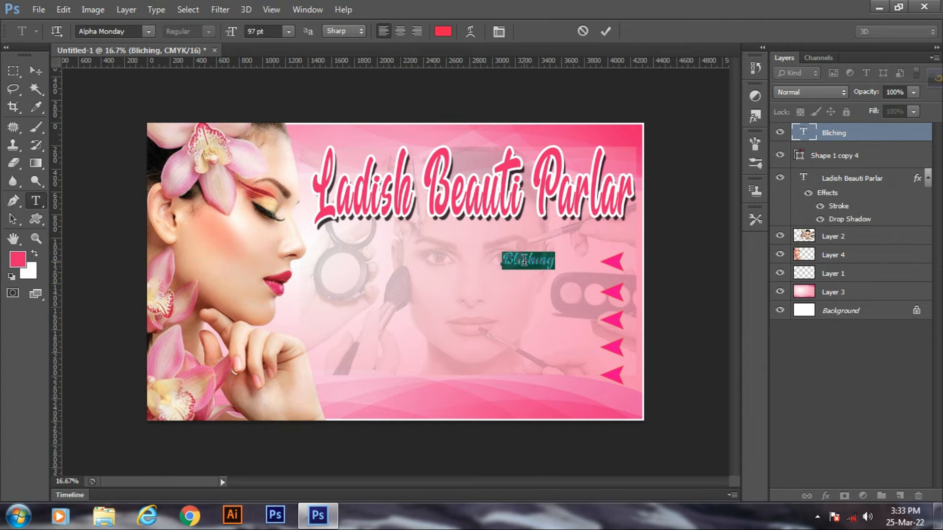
click(19, 259)
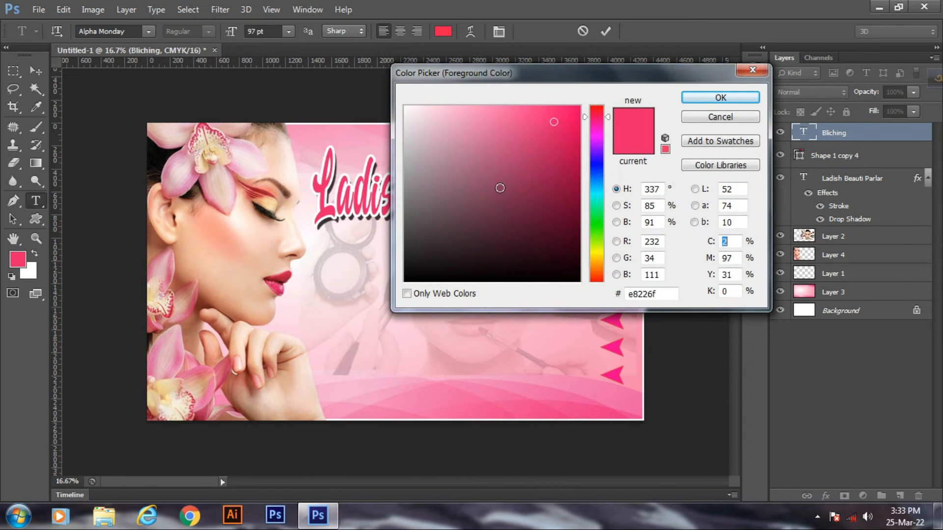
click(720, 97)
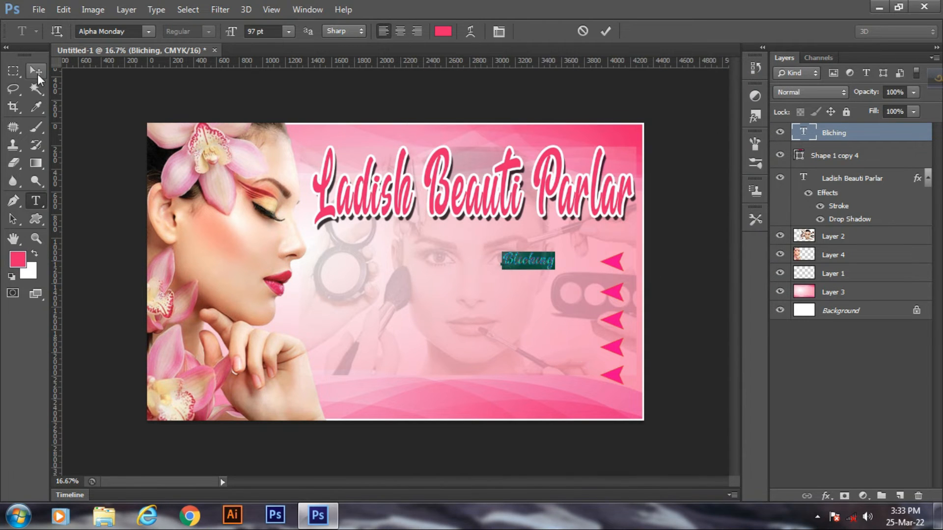
- Scale the word "Bliching" proportionally to about 204%
click(38, 76)
key(ctrl+t)
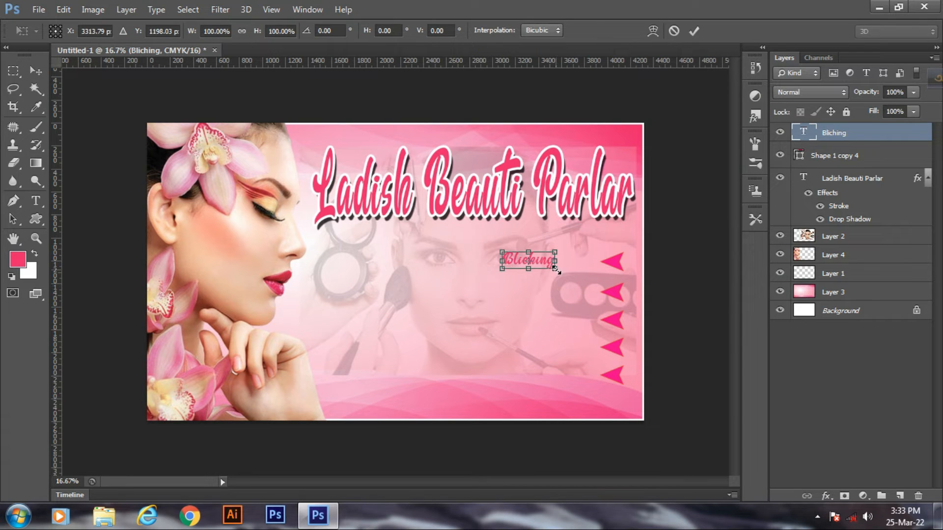
drag(556, 269, 584, 281)
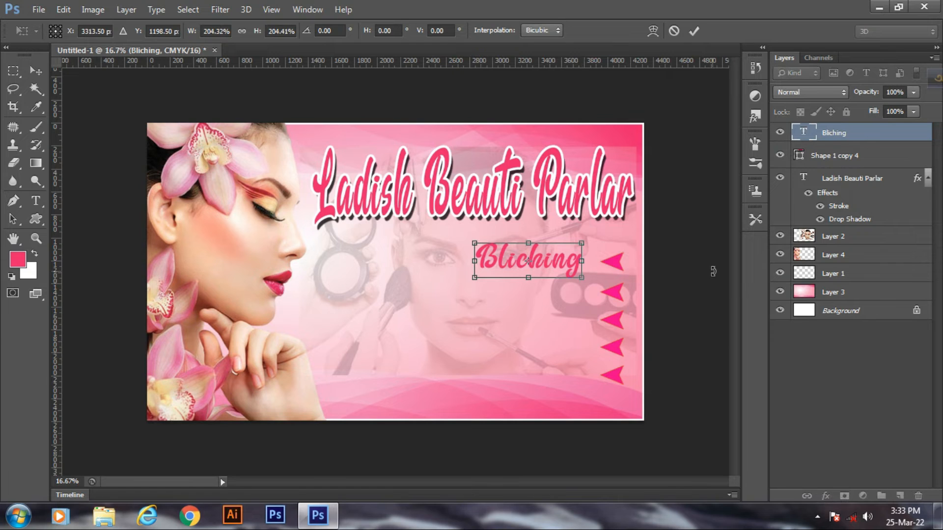
- Nudge the enlarged word beside the first arrowhead, at about X 3385 px, and apply the transform
key(Right)
key(Right)
key(Right)
key(Right)
key(Right)
key(Right)
key(Right)
key(Right)
key(Right)
key(Right)
key(Right)
key(Right)
key(Right)
key(Right)
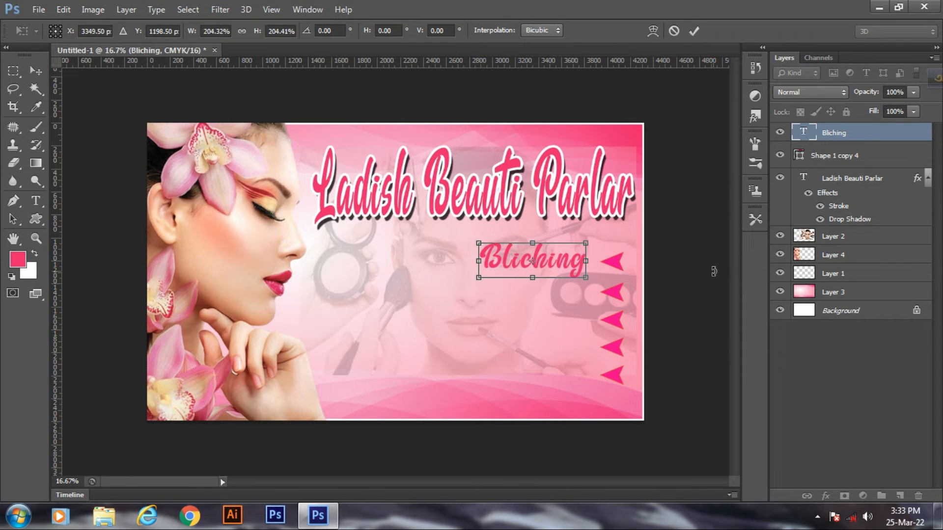
key(Right)
key(Right)
key(Right)
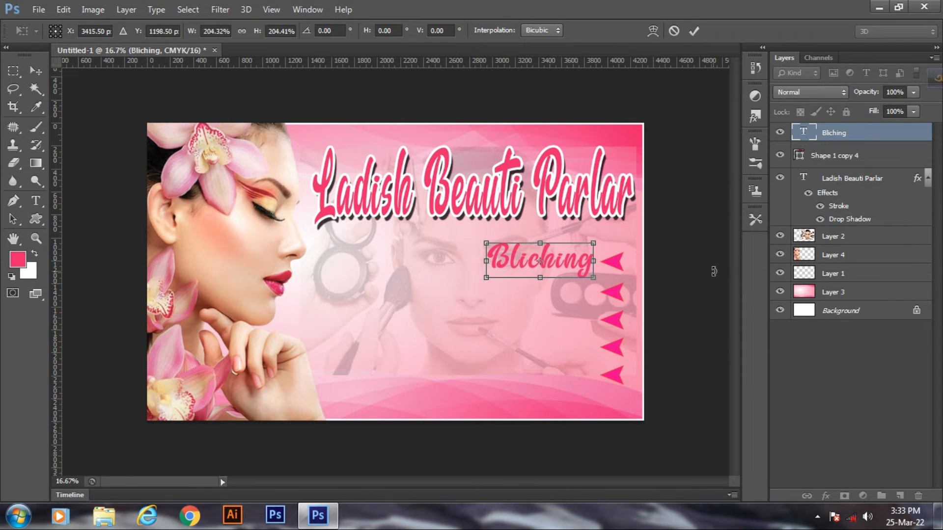
key(Left)
key(Left)
key(Left)
key(Left)
key(Left)
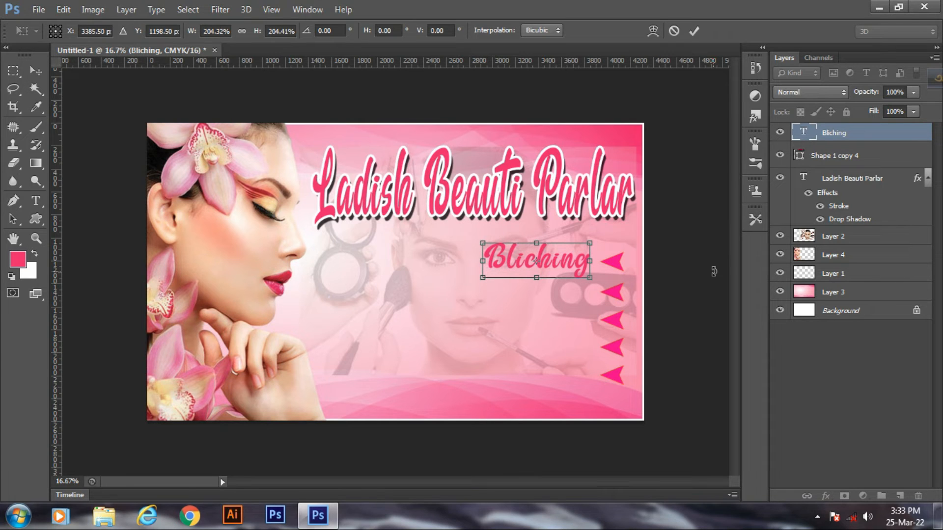
key(Return)
- Add a trailing space to the text "Bliching" and commit the edit
click(35, 200)
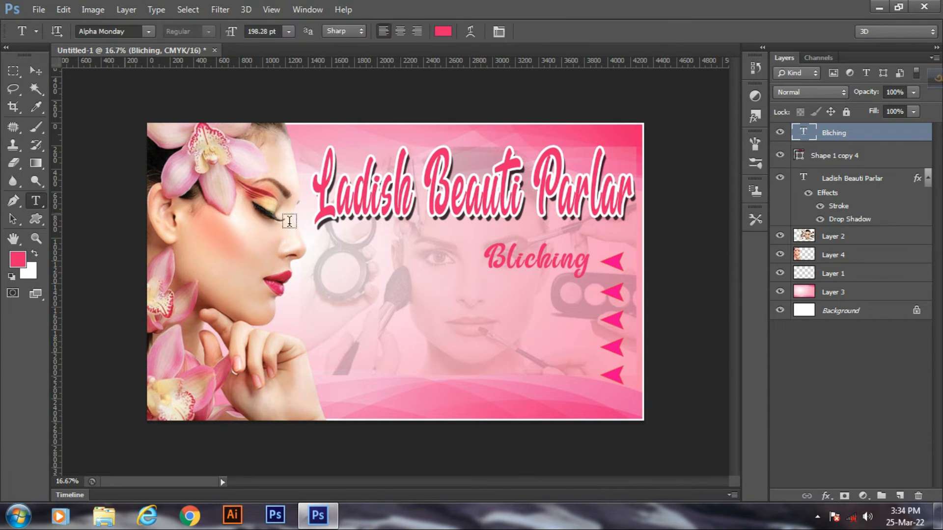
click(574, 259)
key(ctrl+Return)
key(v)
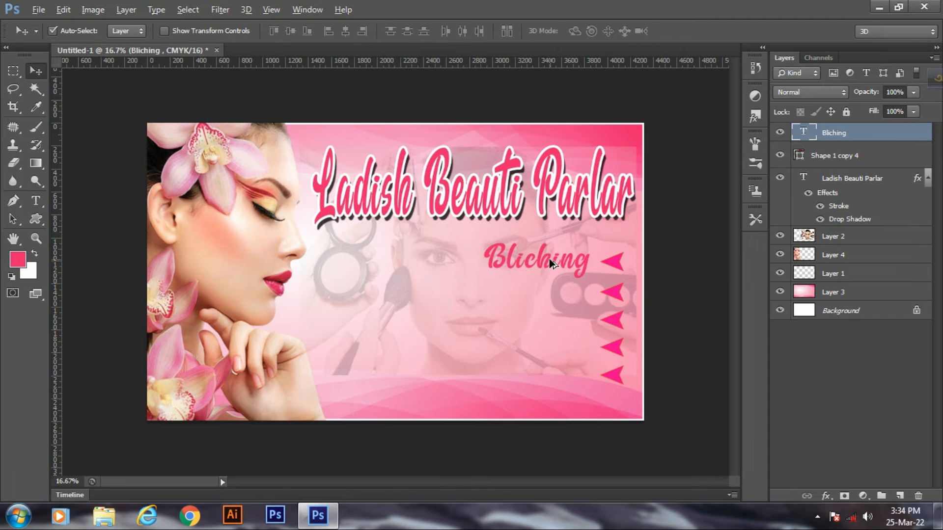
- Duplicate the word "Bliching" four times down the column, placing one copy beside each remaining arrowhead
drag(548, 259, 550, 292)
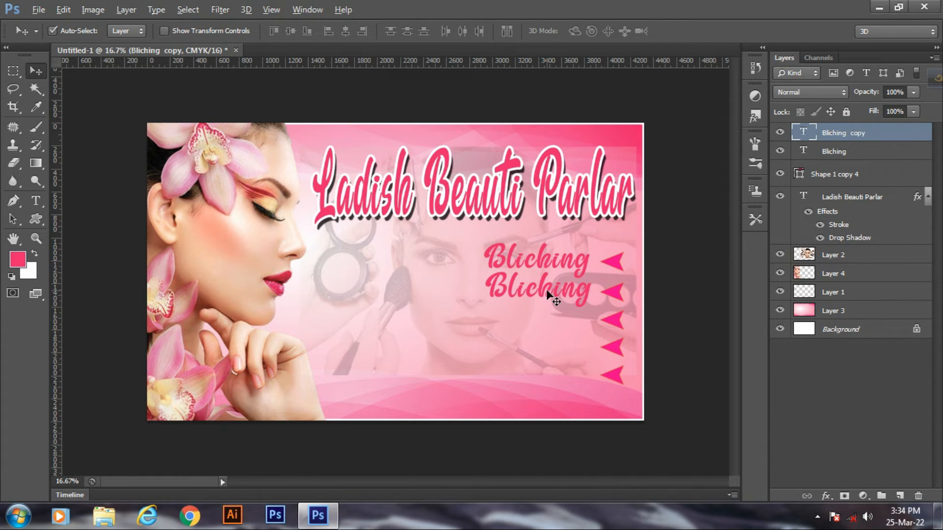
drag(546, 295, 546, 323)
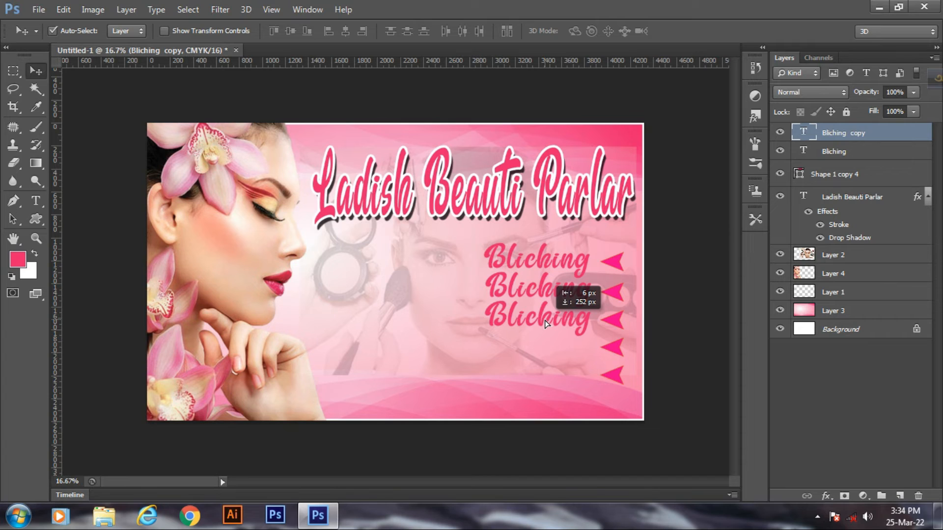
drag(546, 323, 546, 323)
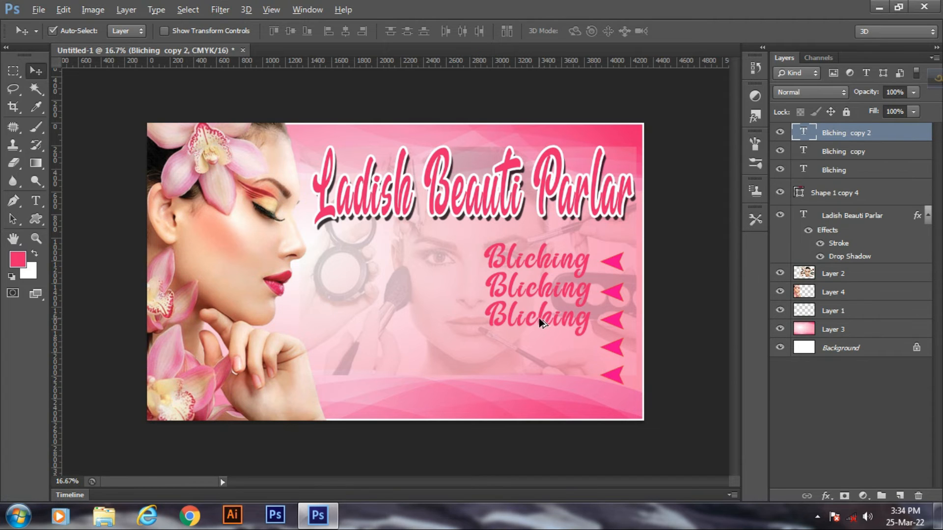
drag(544, 321, 539, 373)
alt+click(537, 370)
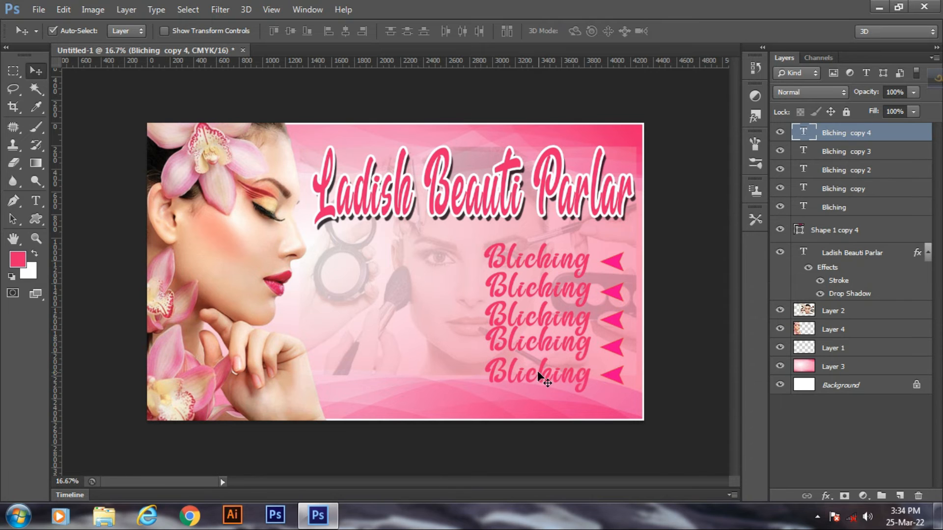
- Replace the four duplicated "Bliching" texts below the first one with "Eyebrow", "Manicure", "Waxing" and "Pedicure"
click(36, 201)
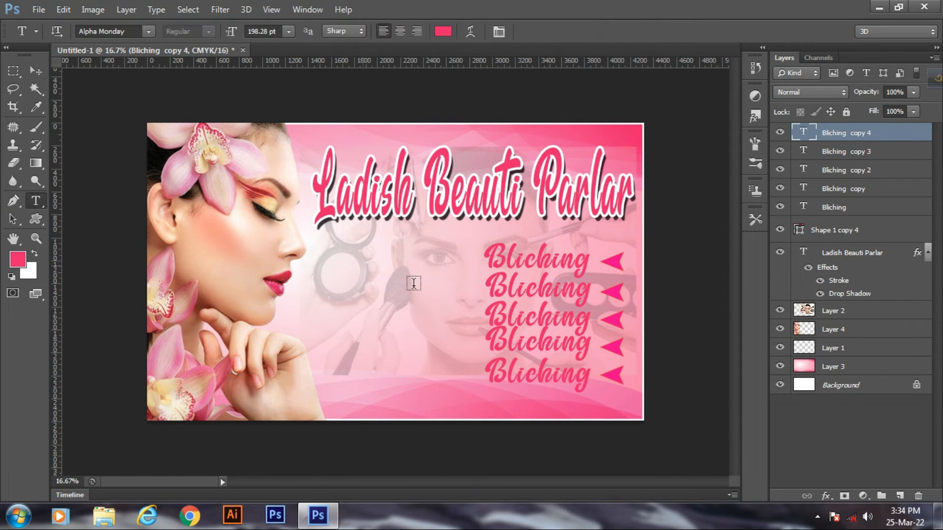
click(588, 294)
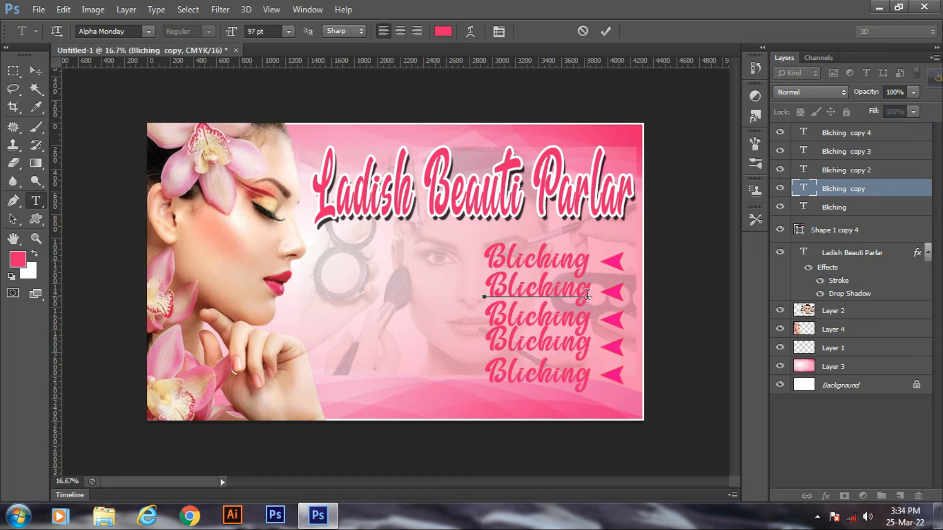
key(BackSpace)
key(BackSpace)
key(BackSpace)
key(BackSpace)
key(BackSpace)
key(BackSpace)
key(BackSpace)
key(BackSpace)
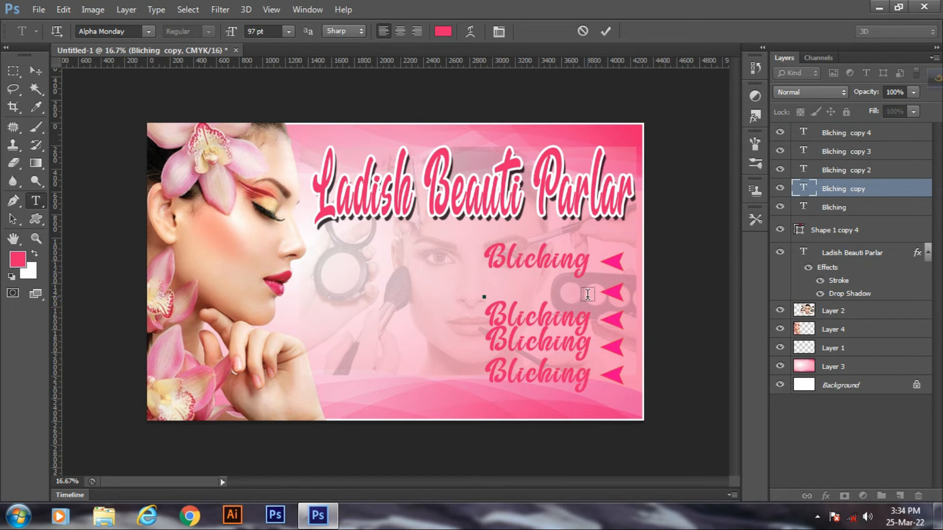
text(Eyebro)
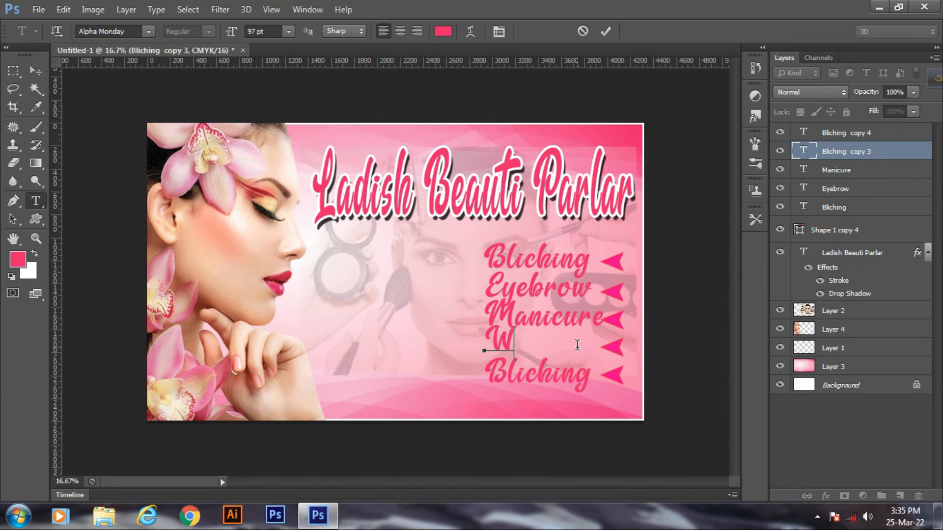
text(axing)
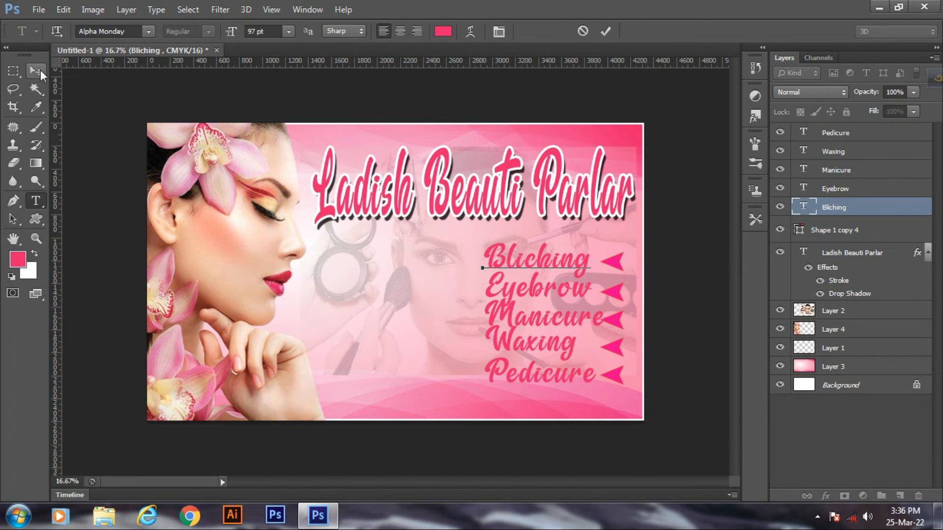
click(39, 72)
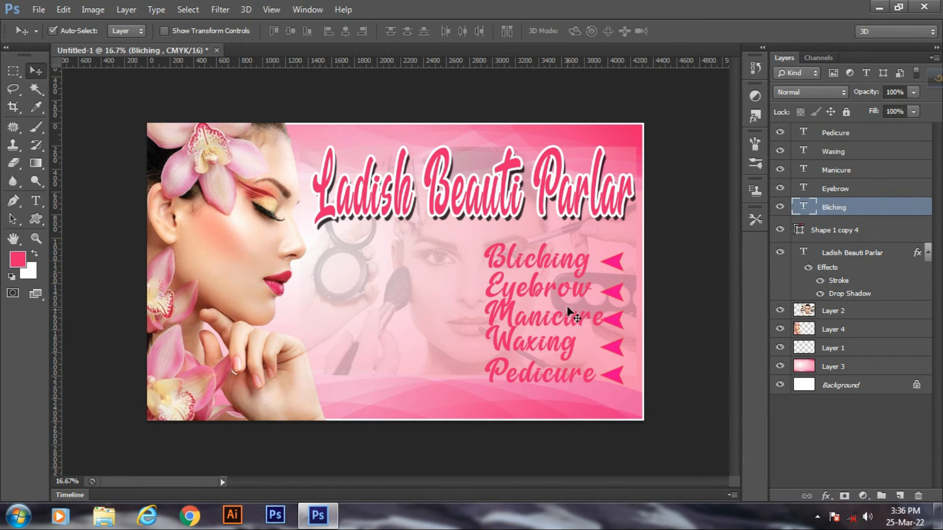
- Select the "Bliching" text layer and enable an Outer Glow effect on it
right_click(549, 262)
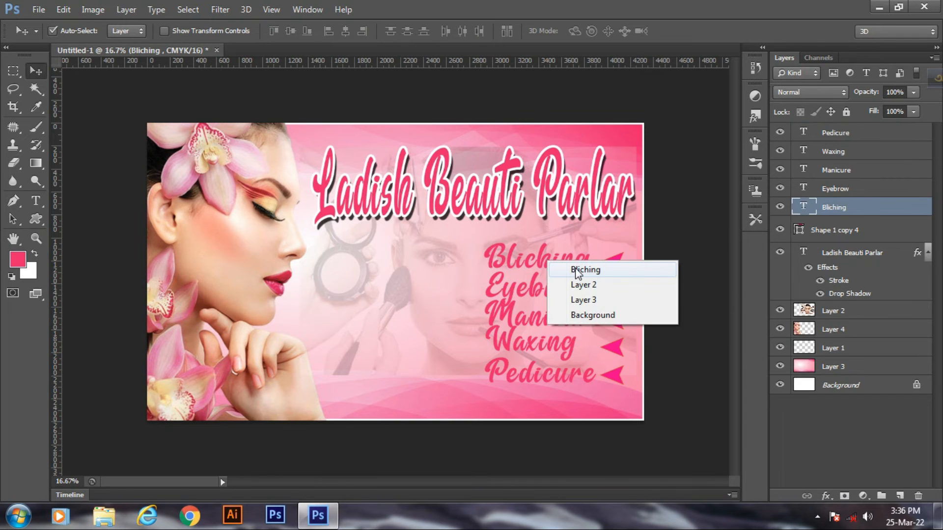
click(464, 255)
right_click(544, 260)
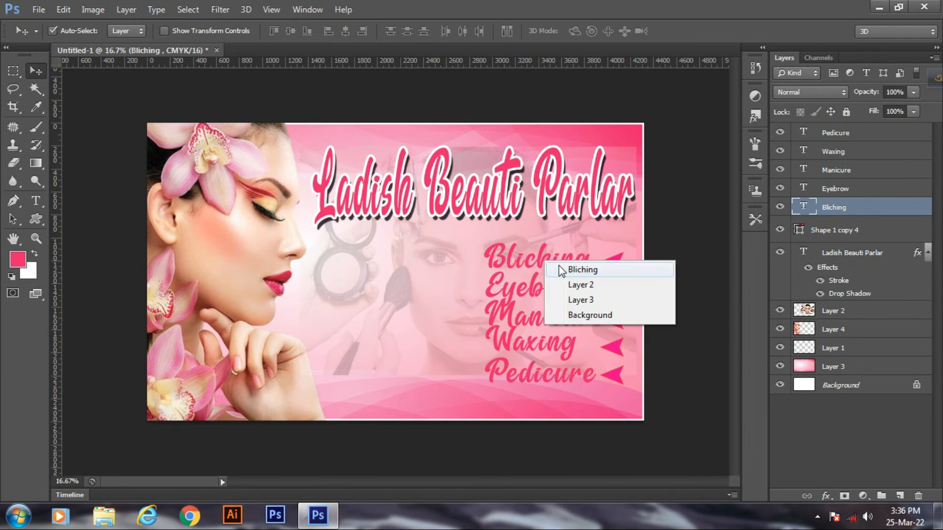
click(559, 270)
click(827, 496)
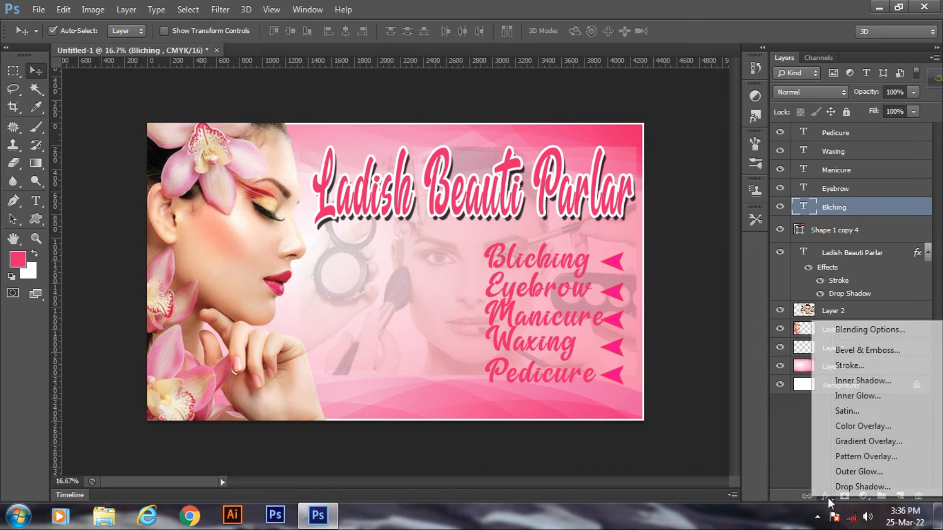
click(848, 331)
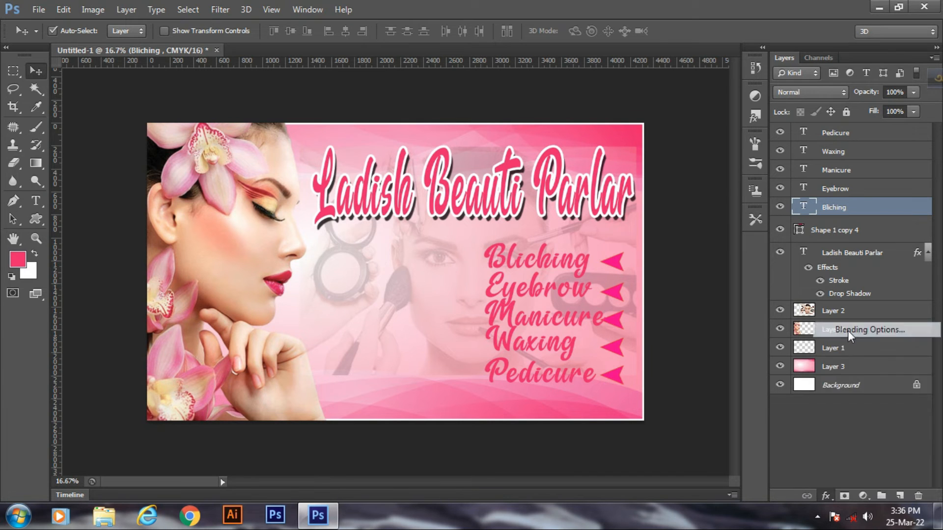
drag(604, 151, 722, 149)
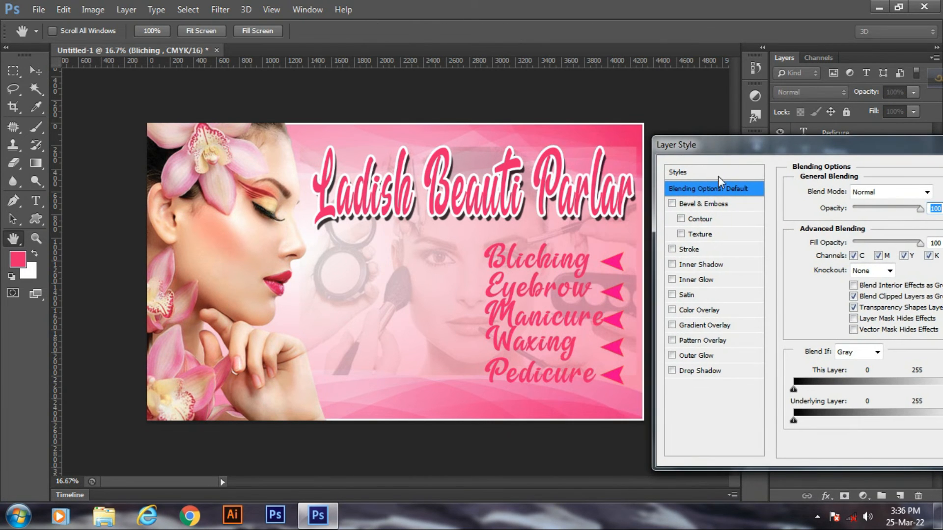
click(672, 355)
click(696, 357)
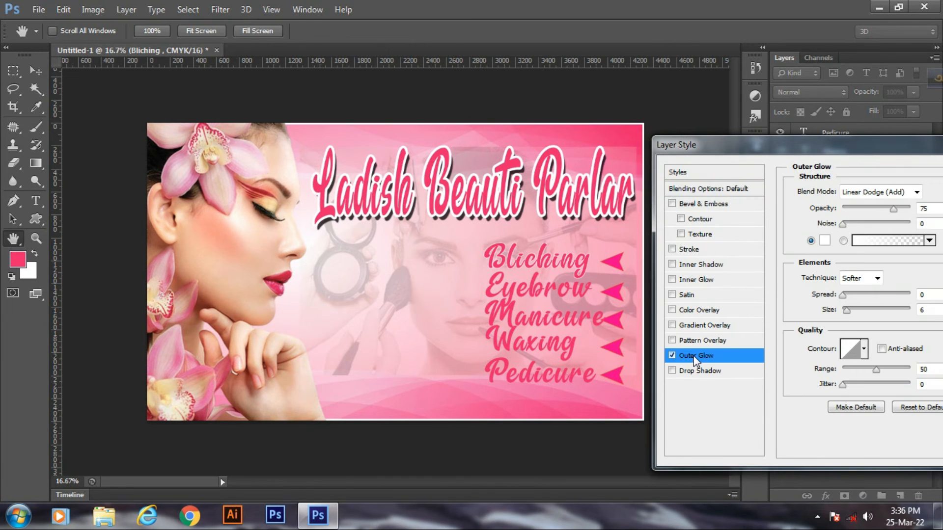
- Set the "Bliching" glow to Normal blend mode, 100% opacity, 18% spread and 24 px size, and apply it
click(874, 195)
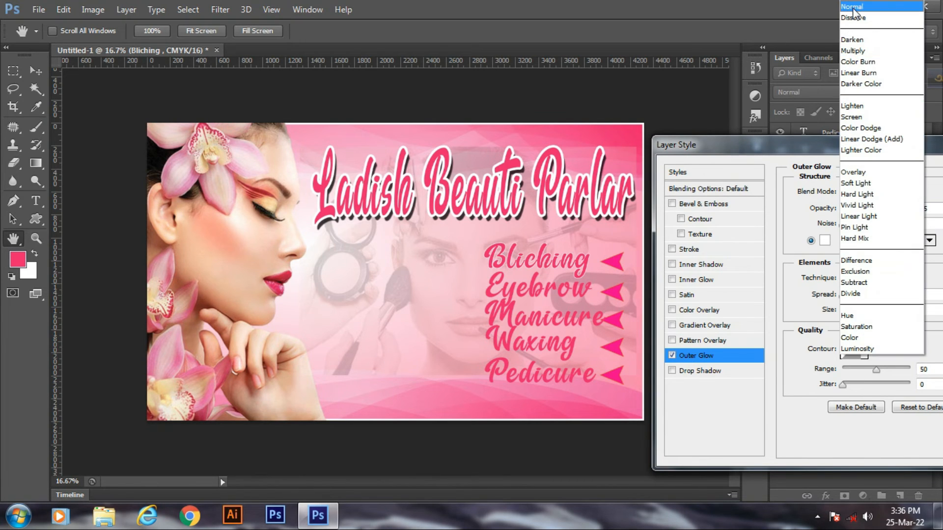
click(854, 12)
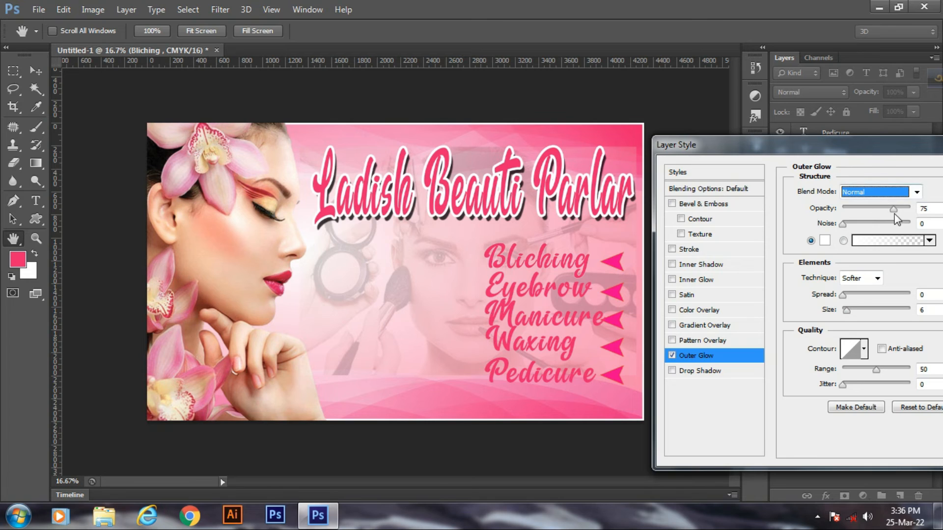
drag(894, 208, 910, 208)
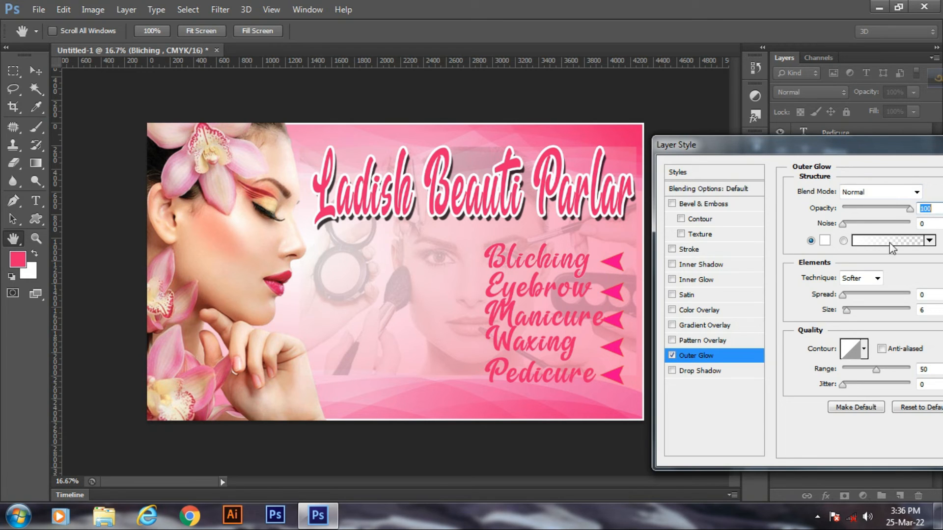
drag(845, 296, 850, 296)
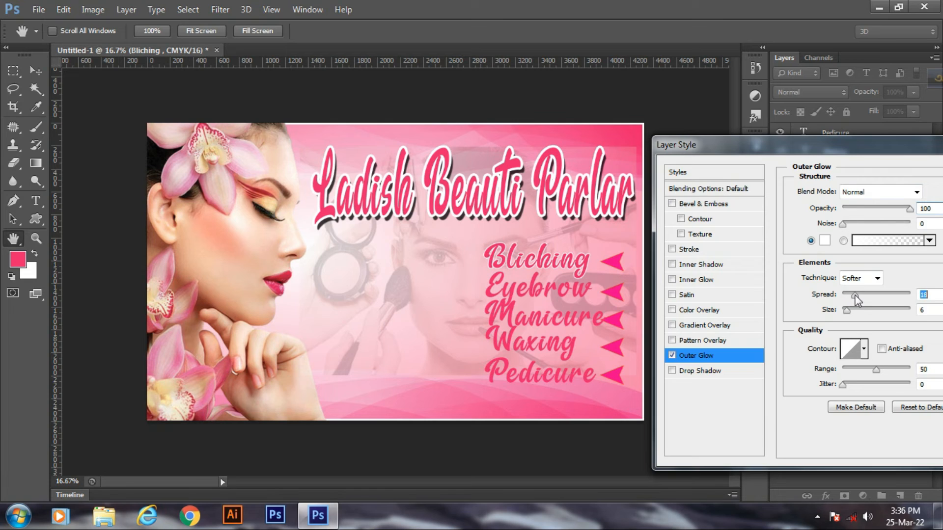
drag(847, 313, 854, 313)
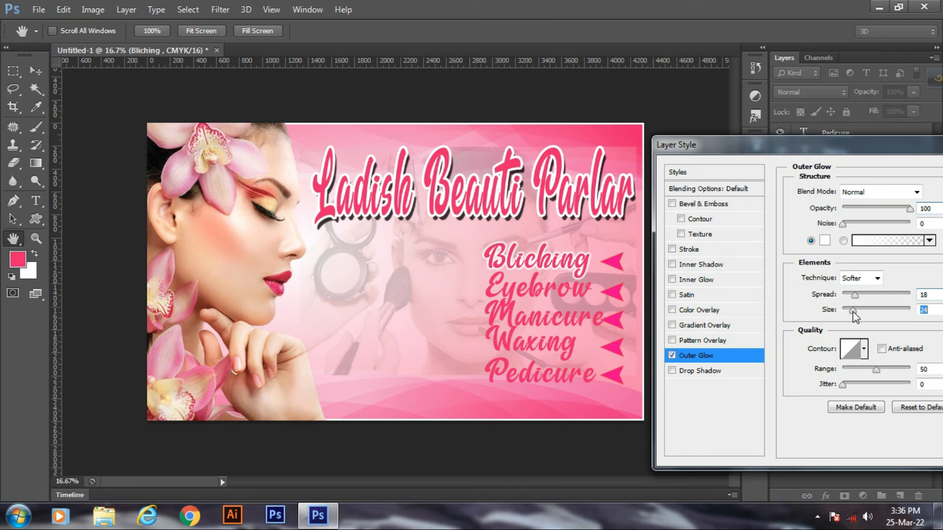
drag(835, 145, 480, 181)
click(686, 214)
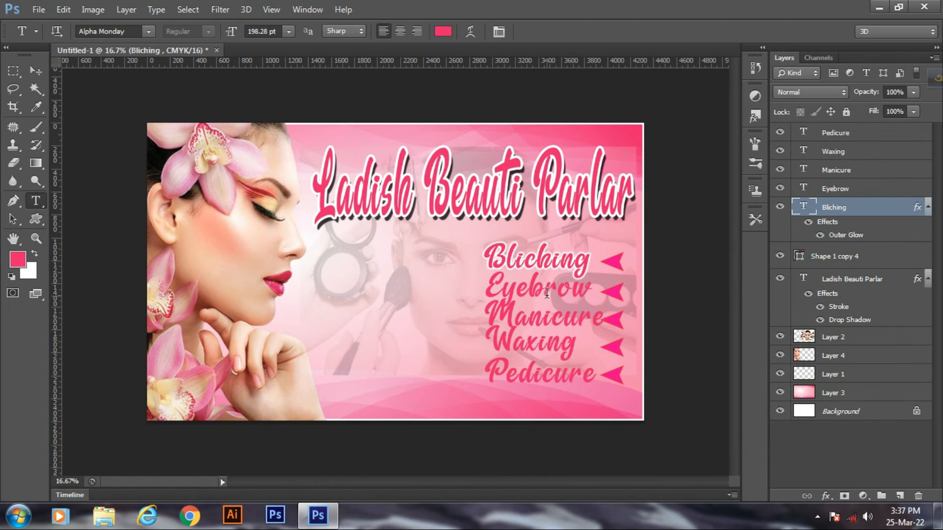
- Apply an Outer Glow with Normal blend mode to the "Eyebrow" text layer
double_click(804, 188)
click(36, 71)
click(826, 495)
click(835, 328)
drag(421, 194, 547, 166)
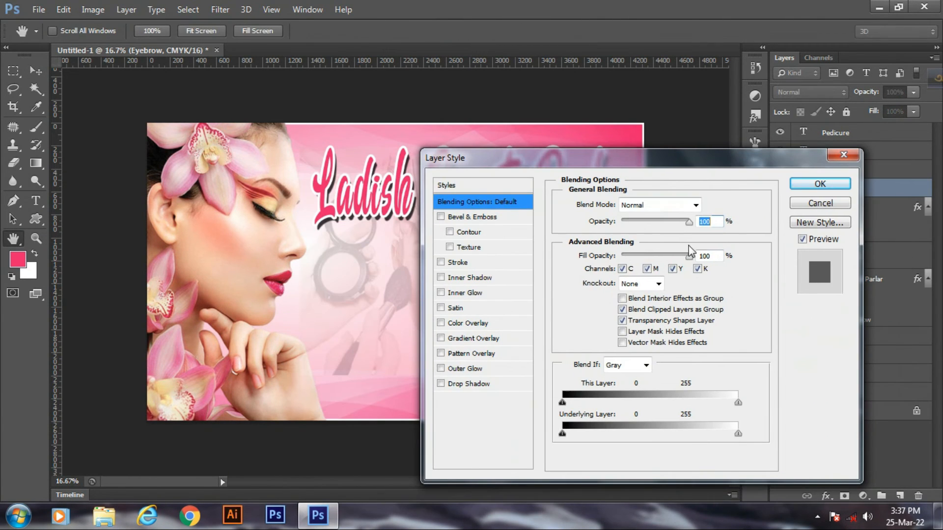
click(464, 368)
click(648, 205)
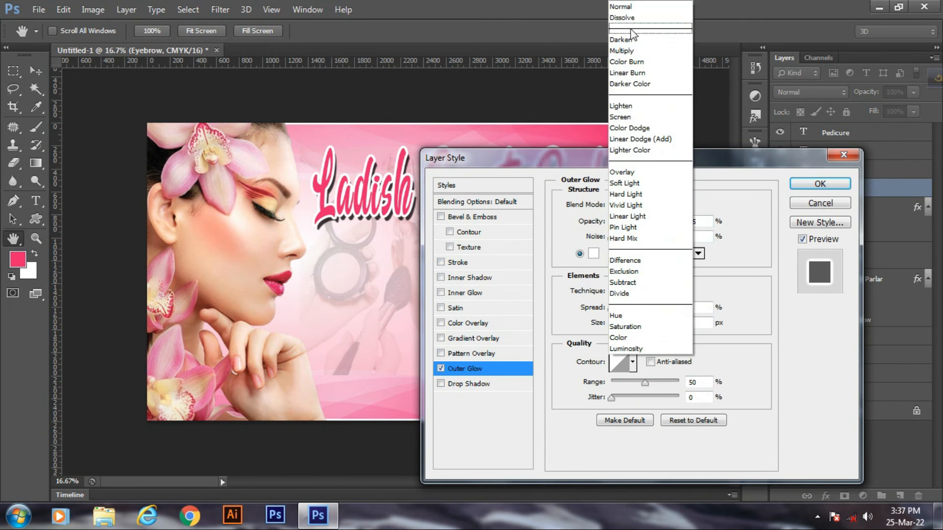
click(639, 8)
click(820, 184)
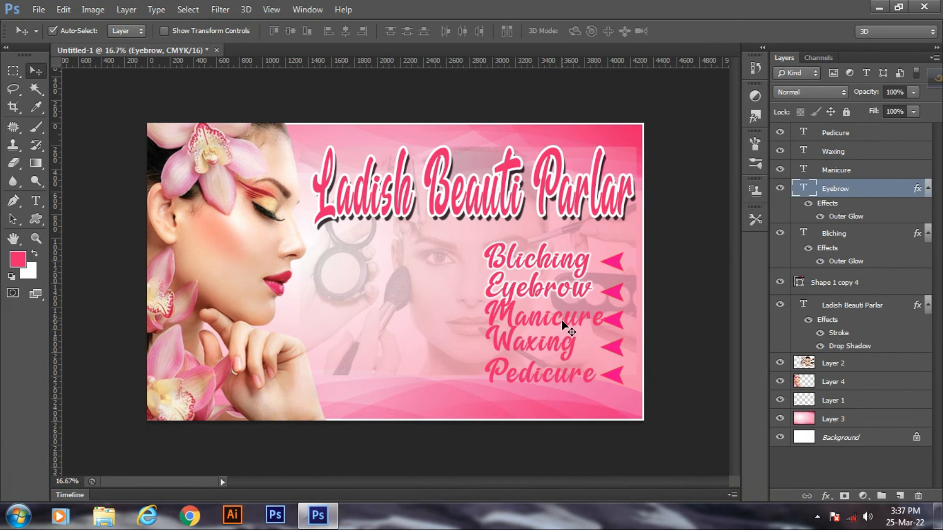
- Apply an Outer Glow to the "Manicure" text with Normal blend mode, 18% spread and 24 px size
right_click(561, 319)
click(599, 326)
click(826, 495)
click(845, 267)
click(464, 369)
click(649, 205)
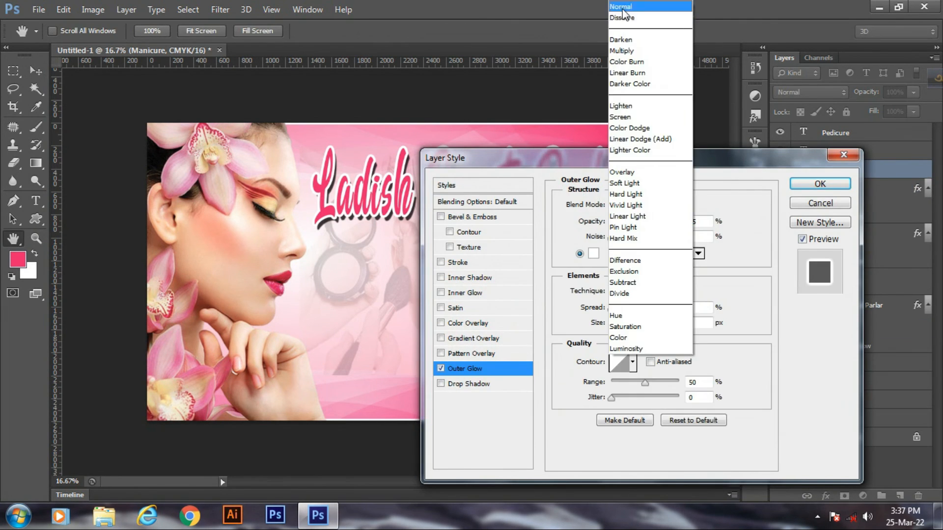
click(639, 7)
text(18)
drag(702, 309, 654, 338)
text(24)
click(822, 184)
- Apply an Outer Glow to the "Waxing" text with Normal blend mode, 100% opacity, 18% spread and 24 px size
right_click(560, 344)
click(571, 355)
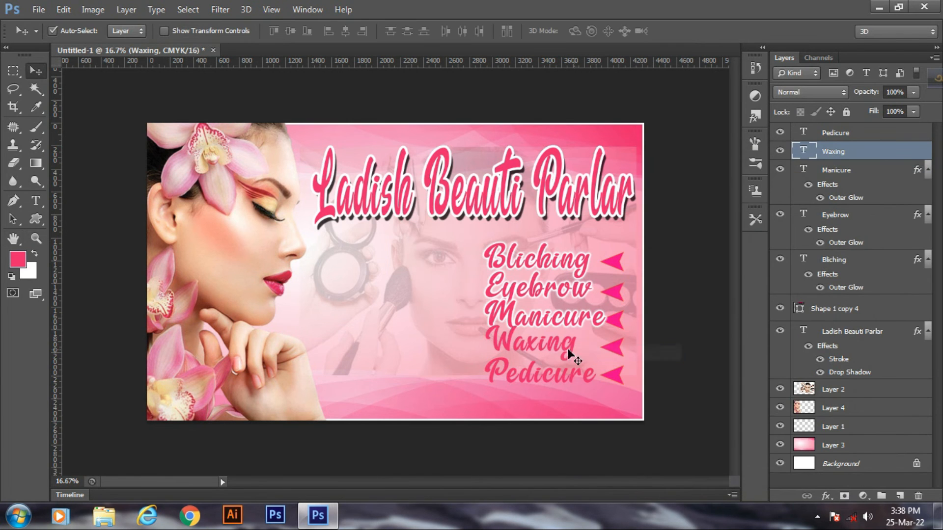
click(825, 496)
click(845, 329)
click(461, 369)
click(648, 205)
click(636, 11)
drag(662, 221, 683, 223)
drag(702, 309, 684, 328)
text(1824)
click(819, 184)
- Apply an Outer Glow to the "Pedicure" text with Normal blend mode, 100% opacity, 18% spread and 24 px size
click(575, 373)
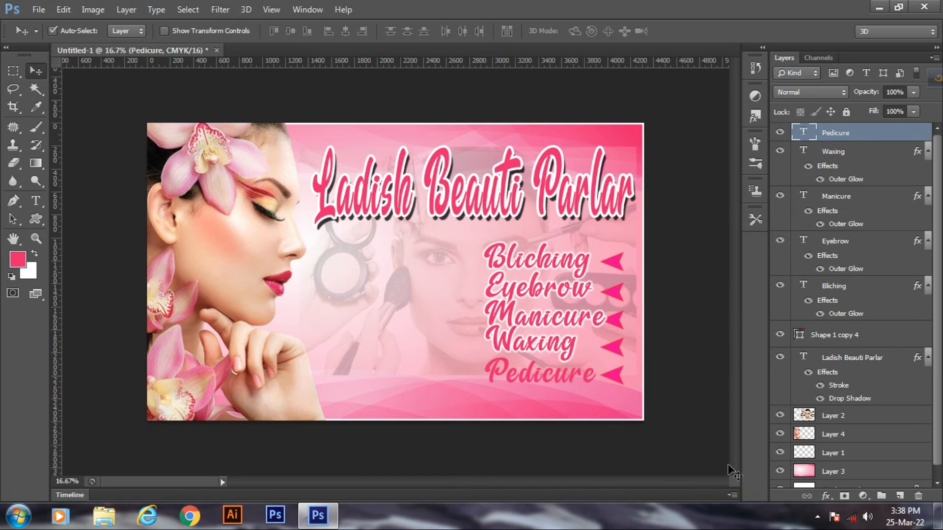
click(826, 496)
click(845, 329)
click(458, 369)
click(660, 206)
click(636, 11)
drag(662, 222, 683, 223)
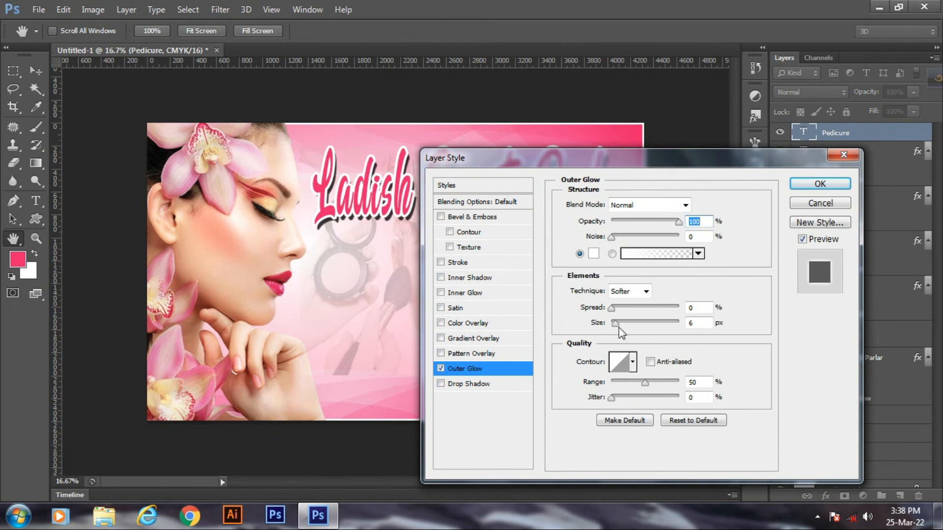
double_click(701, 308)
text(18)
drag(702, 323, 655, 343)
text(24)
click(819, 184)
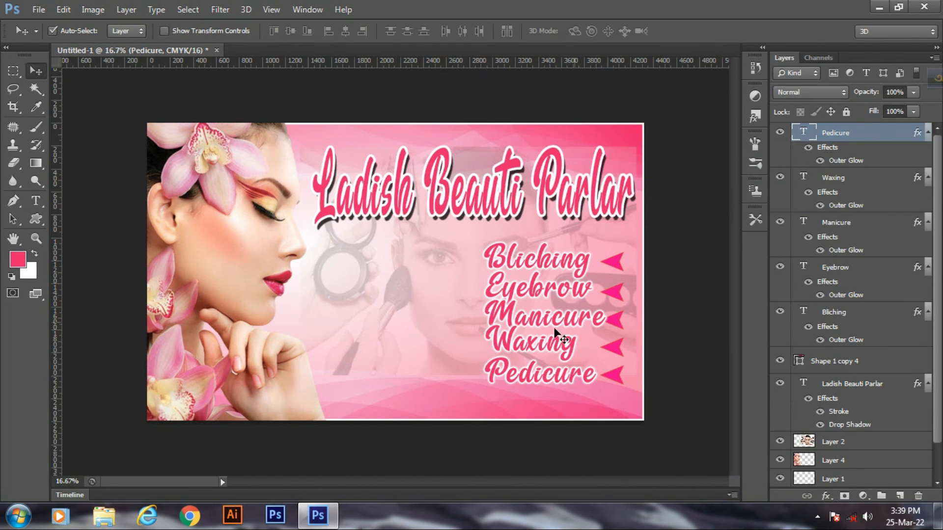
- Nudge the words "Bliching" and "Eyebrow" slightly left, away from their arrowheads
click(565, 263)
key(shift+Left)
key(shift+Left)
key(shift+Left)
key(shift+Left)
click(573, 290)
key(shift+Left)
key(shift+Left)
key(shift+Left)
key(shift+Left)
- Move the word "Manicure" left, clear of its arrowhead, so its end lines up with the words above
click(584, 323)
key(shift+Left)
key(shift+Left)
key(shift+Left)
key(shift+Left)
key(shift+Left)
key(shift+Left)
key(shift+Left)
key(shift+Left)
key(shift+Left)
key(shift+Left)
key(shift+Left)
key(shift+Left)
key(shift+Left)
key(shift+Left)
key(shift+Left)
key(shift+Left)
key(shift+Left)
key(shift+Left)
key(shift+Left)
key(shift+Left)
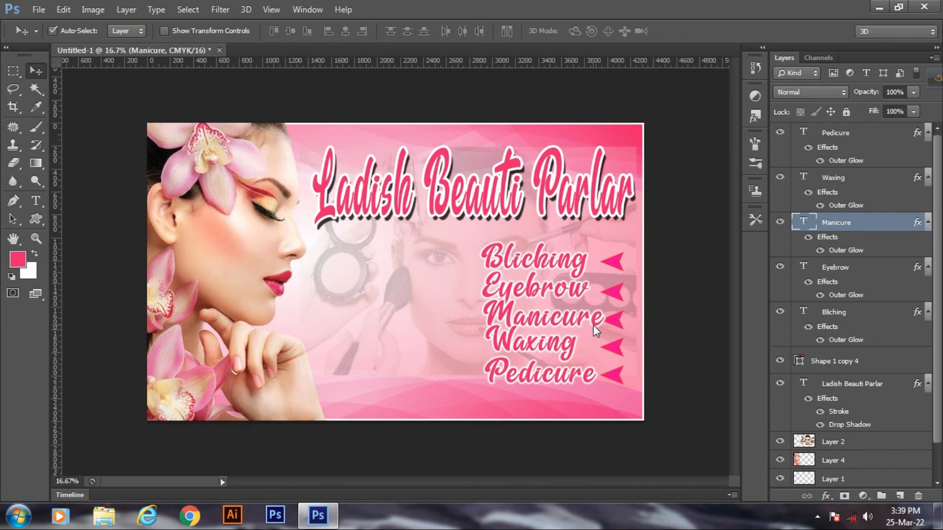
key(shift+Left)
key(shift+Left)
- Nudge the word "Waxing" right, closer to its arrowhead and in line with the ends of the other words
right_click(563, 343)
click(689, 349)
key(shift+Right)
key(shift+Right)
key(shift+Right)
key(shift+Right)
key(shift+Right)
- Move the word "Pedicure" left so its end lines up with "Waxing" above it
click(595, 378)
key(shift+Left)
key(shift+Left)
key(shift+Left)
key(shift+Left)
key(shift+Left)
key(shift+Left)
key(shift+Left)
key(shift+Left)
key(shift+Left)
key(shift+Left)
key(shift+Left)
key(shift+Left)
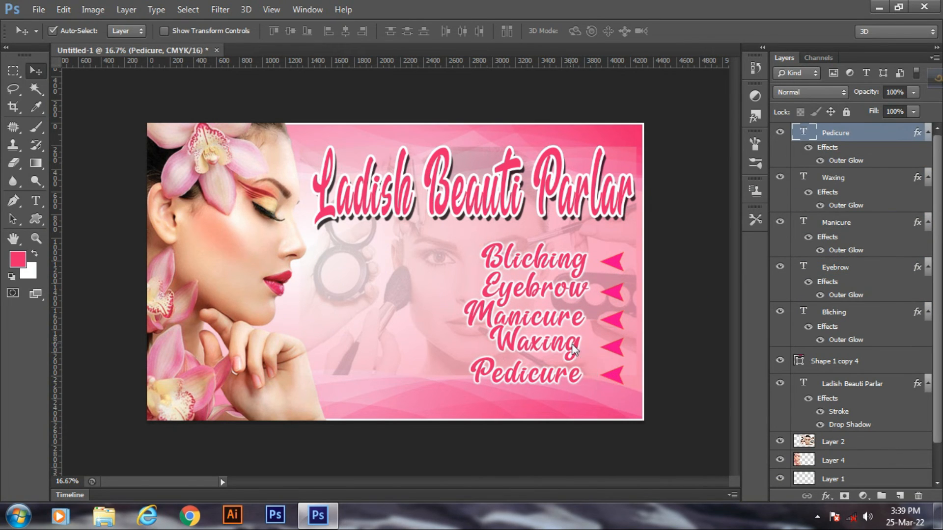
click(571, 344)
click(592, 379)
key(shift+Left)
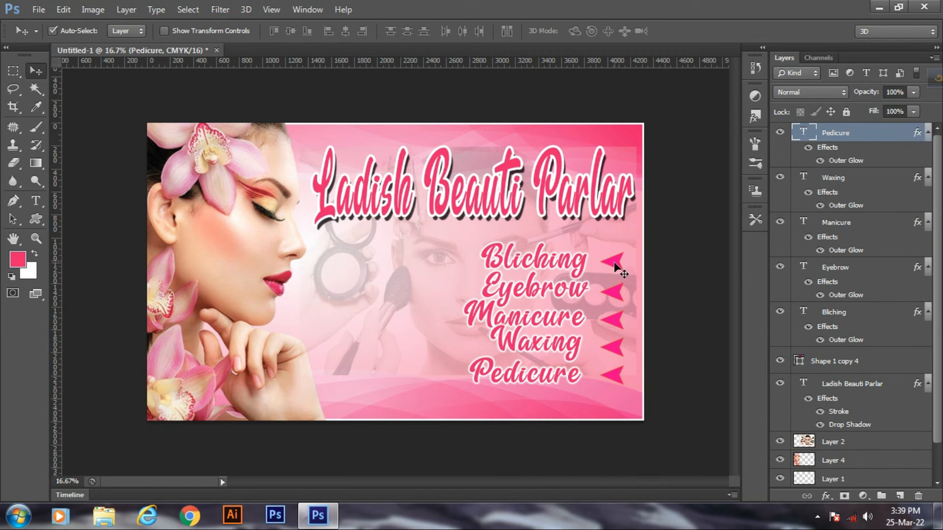
- Add an Outer Glow effect to the arrowheads' shape layer
right_click(614, 266)
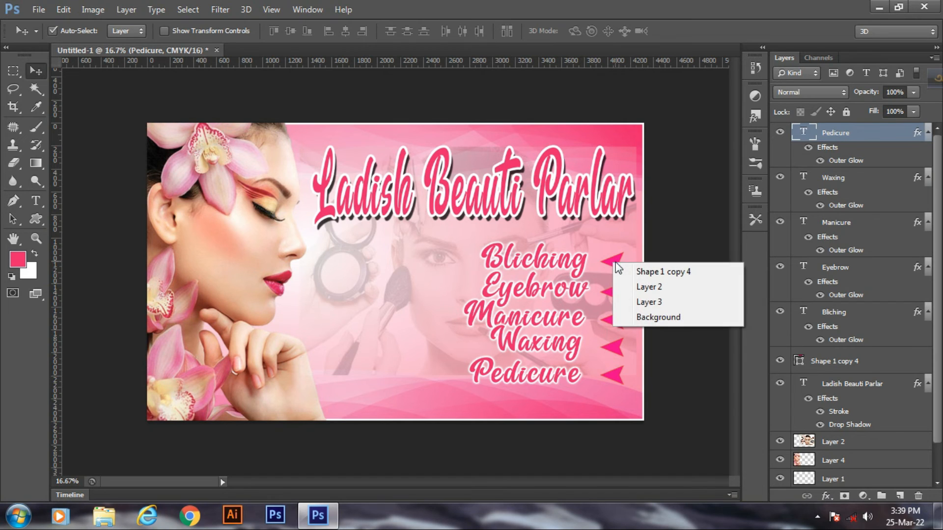
click(646, 275)
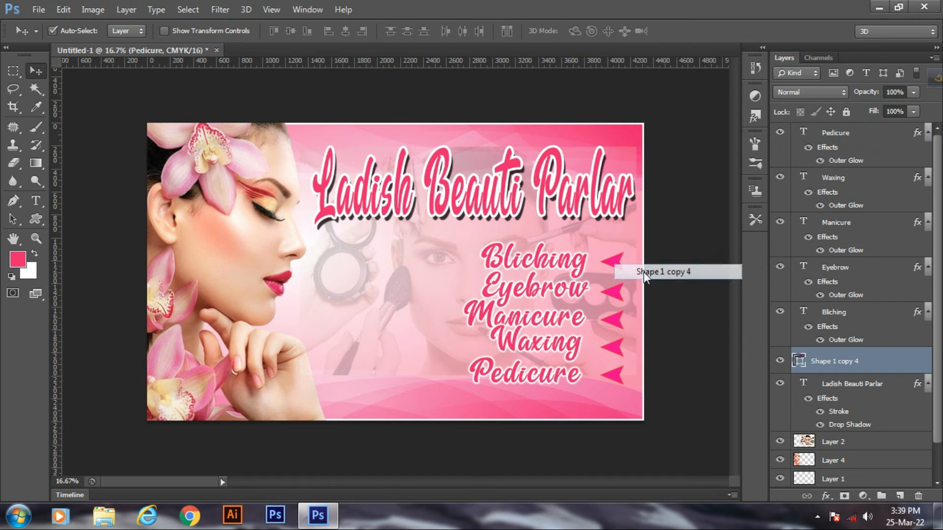
click(826, 497)
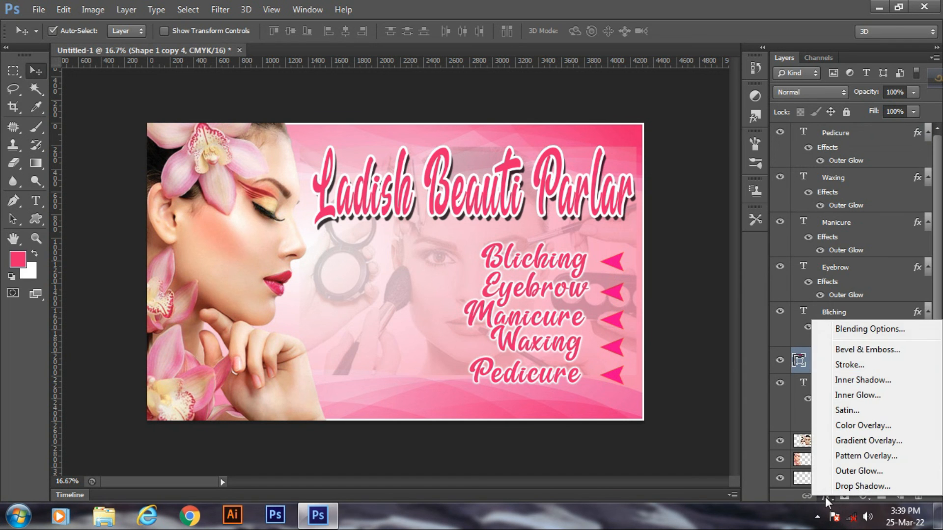
click(839, 330)
drag(614, 165, 875, 125)
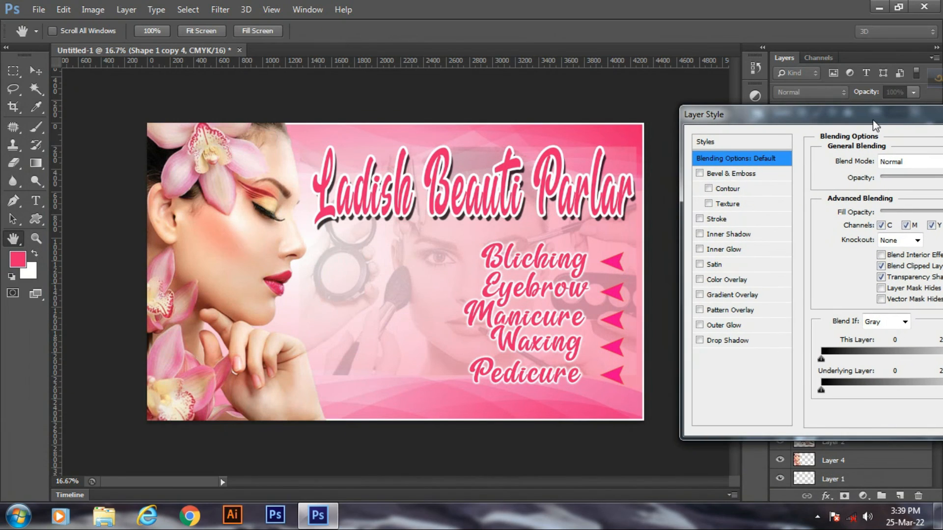
click(700, 325)
click(720, 326)
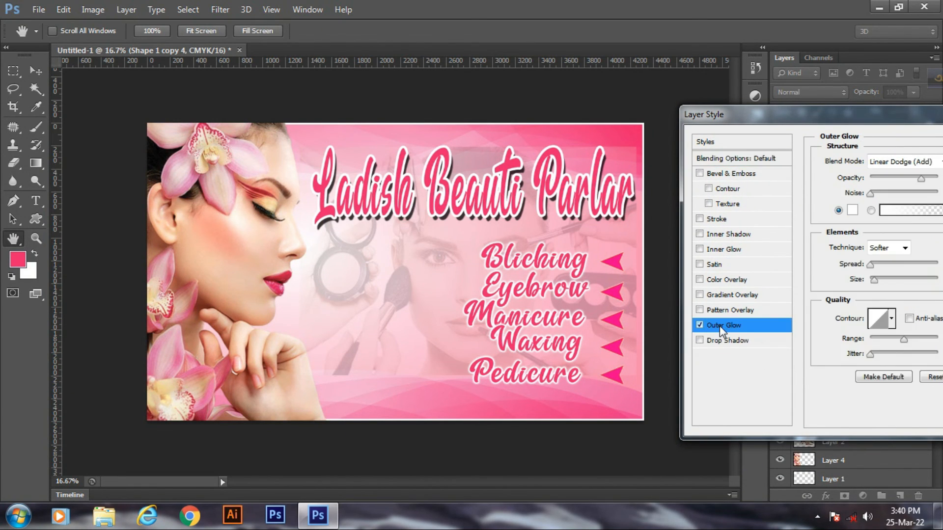
drag(853, 124, 256, 131)
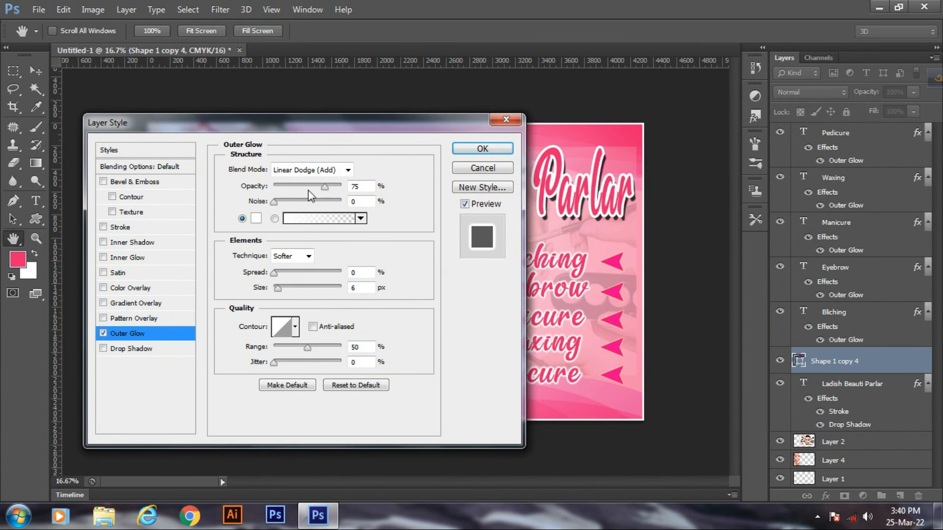
- Set the arrowheads' outer glow to Normal blend mode at 100% opacity
click(300, 170)
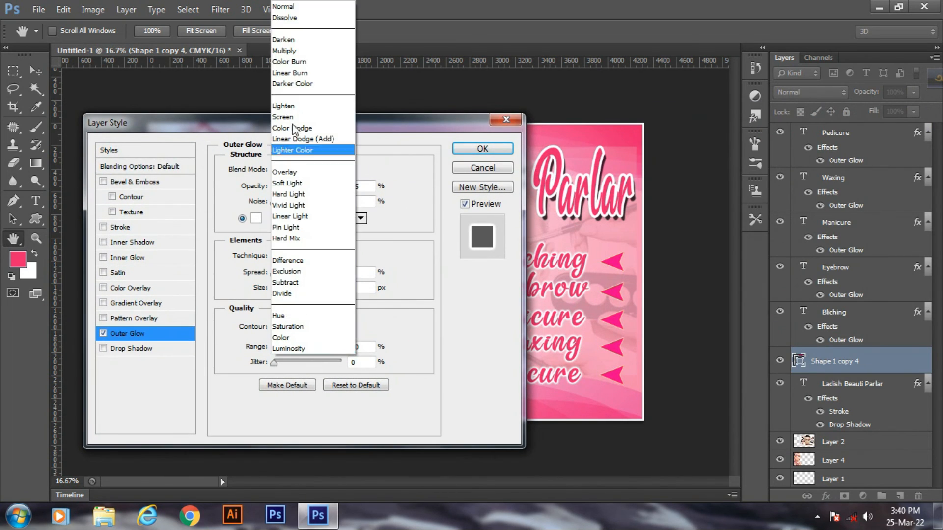
click(287, 11)
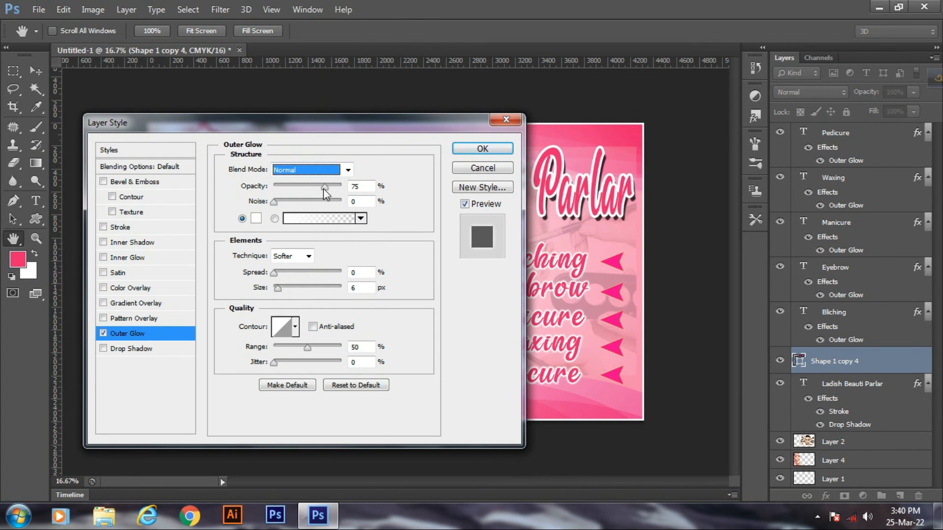
drag(325, 188, 349, 191)
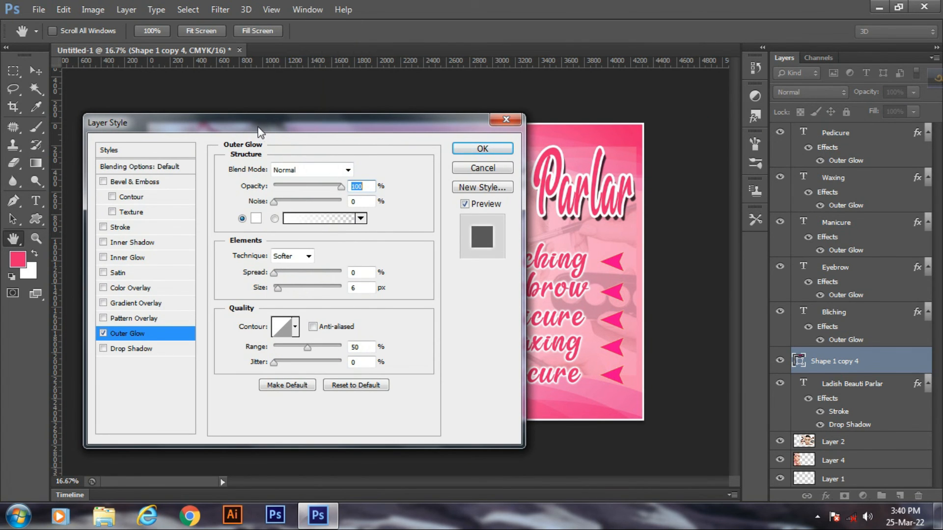
drag(261, 132, 813, 163)
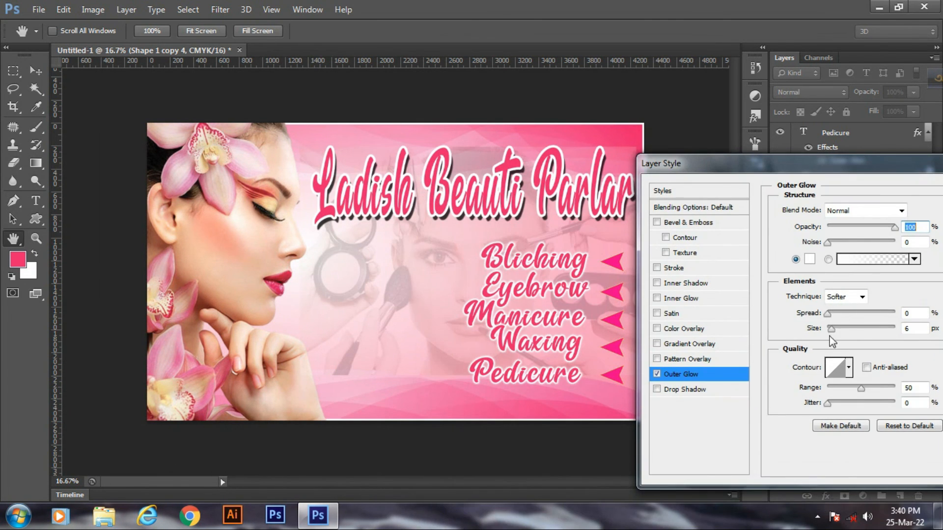
- Set the arrowheads' glow spread to 26% and size to 27 px, and apply the layer style
click(835, 313)
click(835, 329)
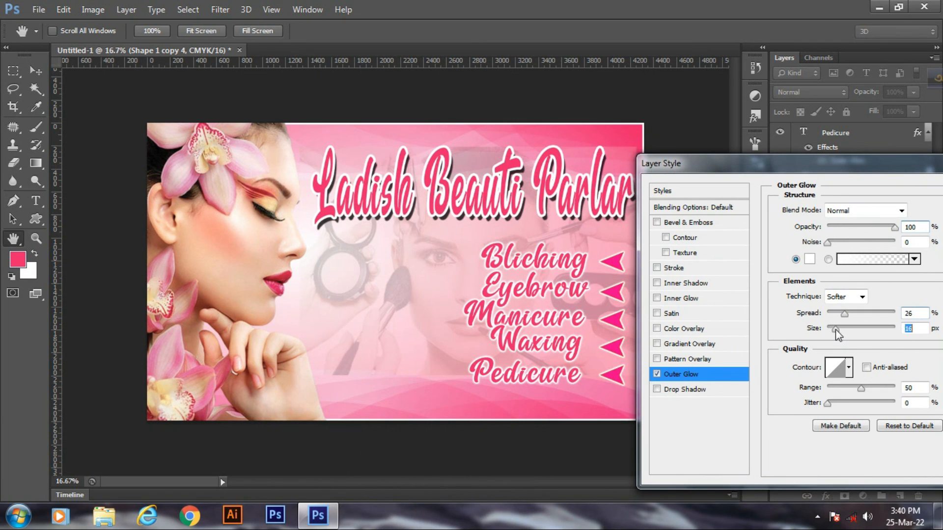
drag(835, 329, 839, 329)
drag(834, 167, 441, 261)
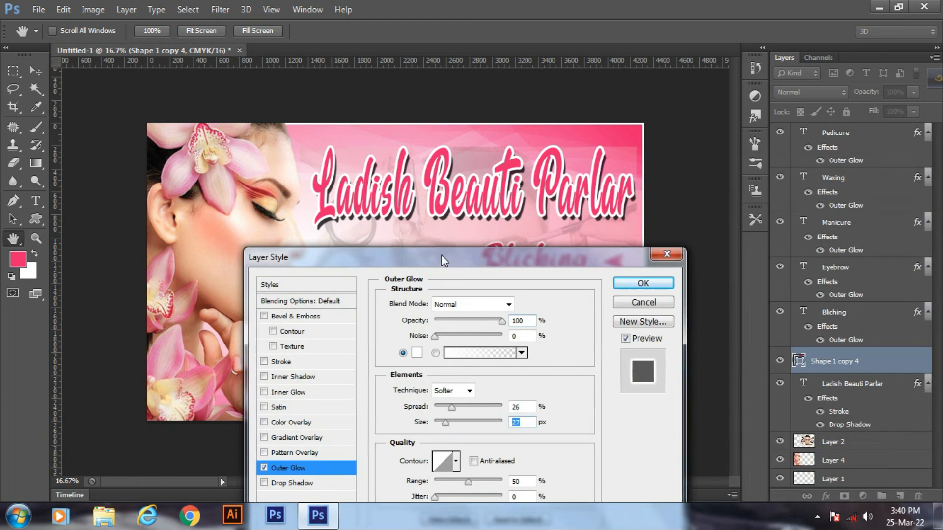
click(627, 282)
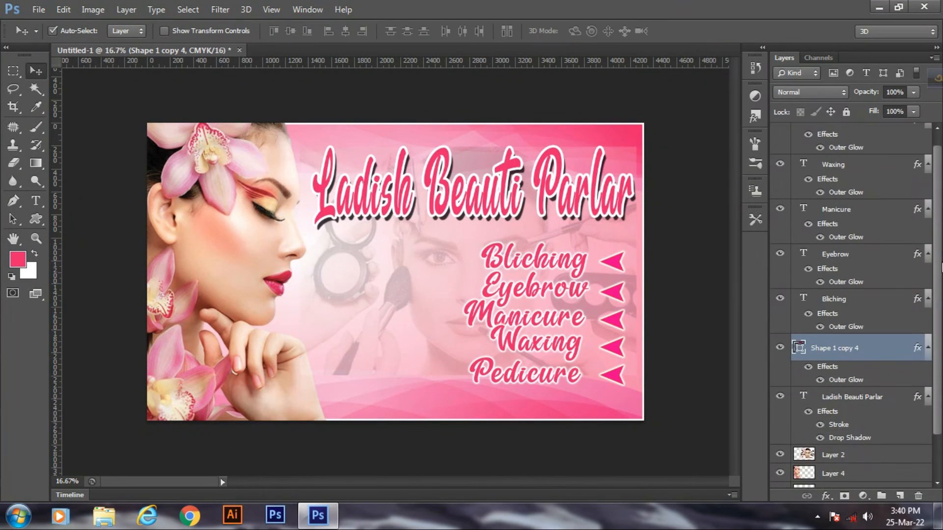
- Select Layer 1 and switch its visibility off and on to examine what it adds along the banner's edges
drag(941, 263, 941, 326)
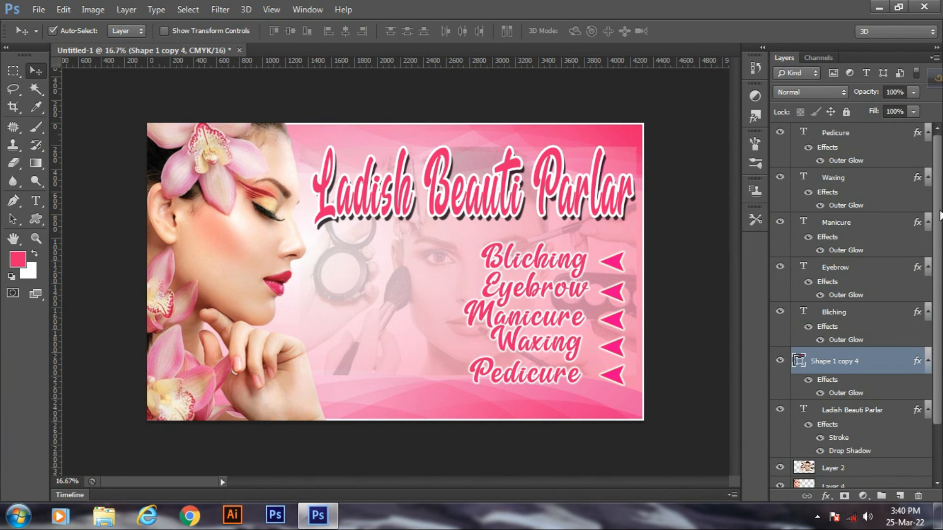
click(814, 442)
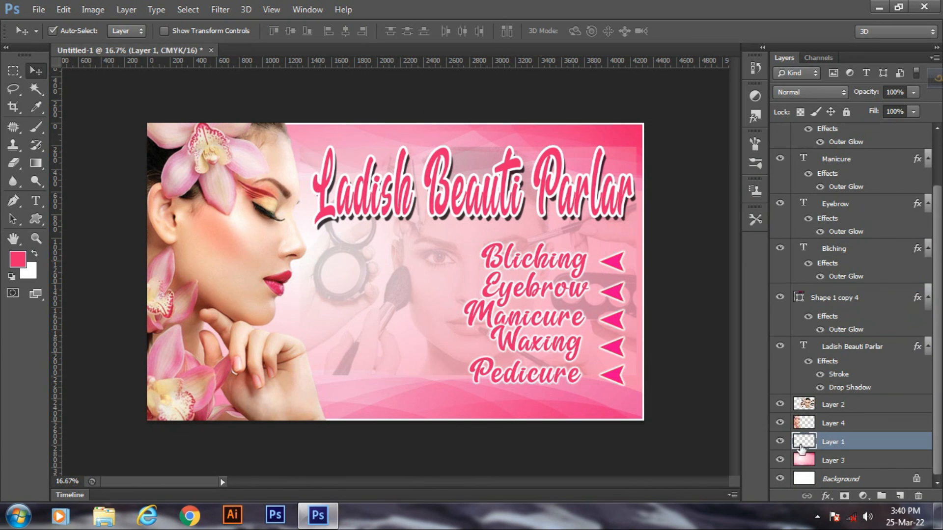
click(780, 443)
click(780, 442)
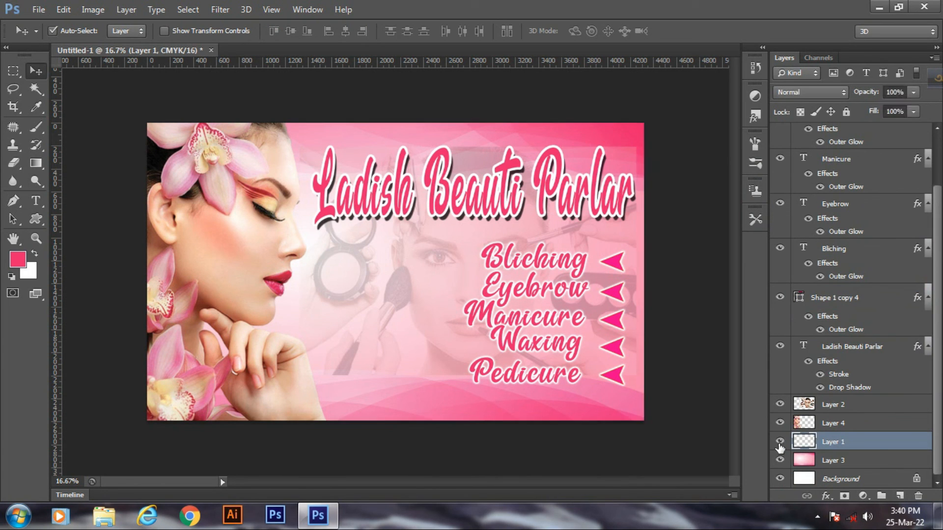
click(780, 442)
click(781, 442)
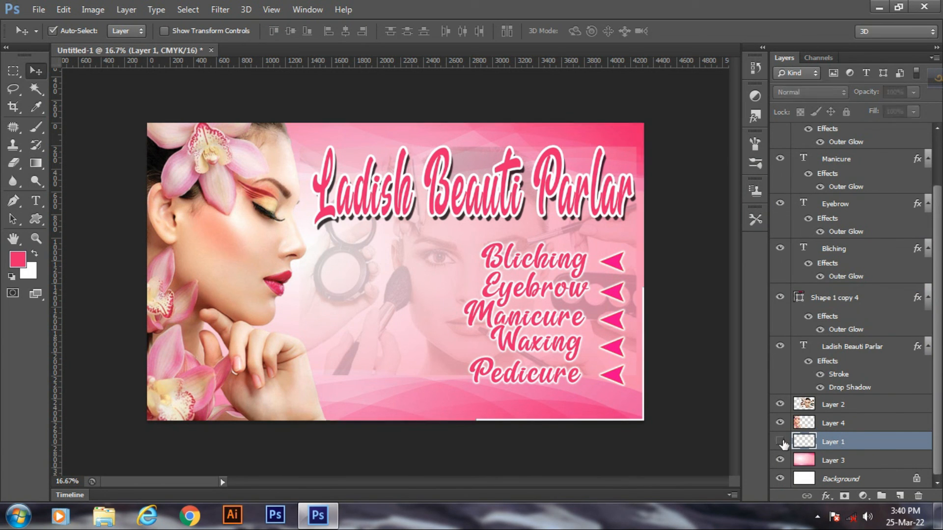
click(781, 442)
click(781, 442)
click(781, 442)
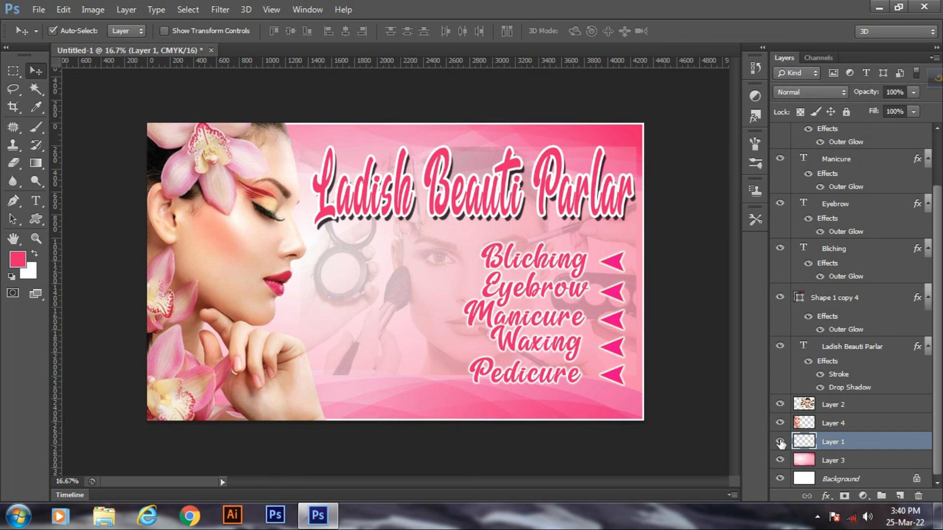
click(781, 442)
click(781, 442)
click(781, 442)
click(780, 442)
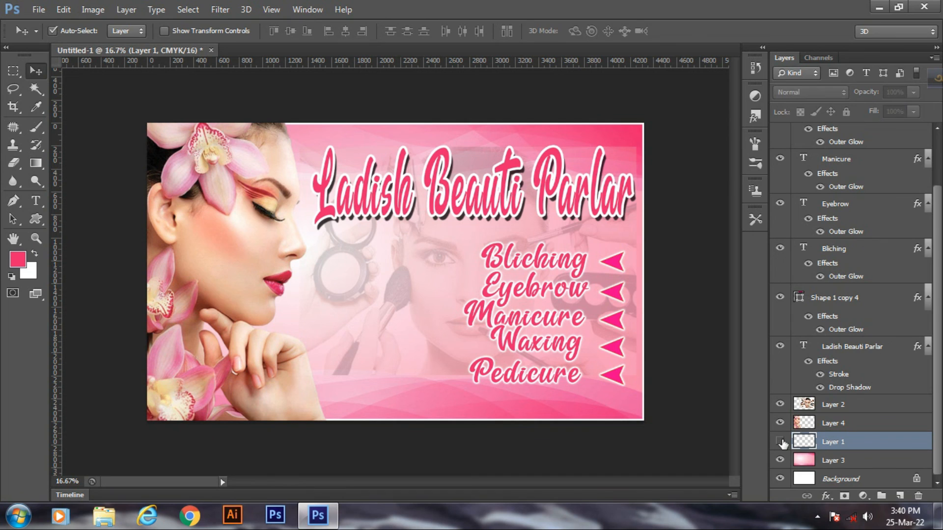
click(780, 441)
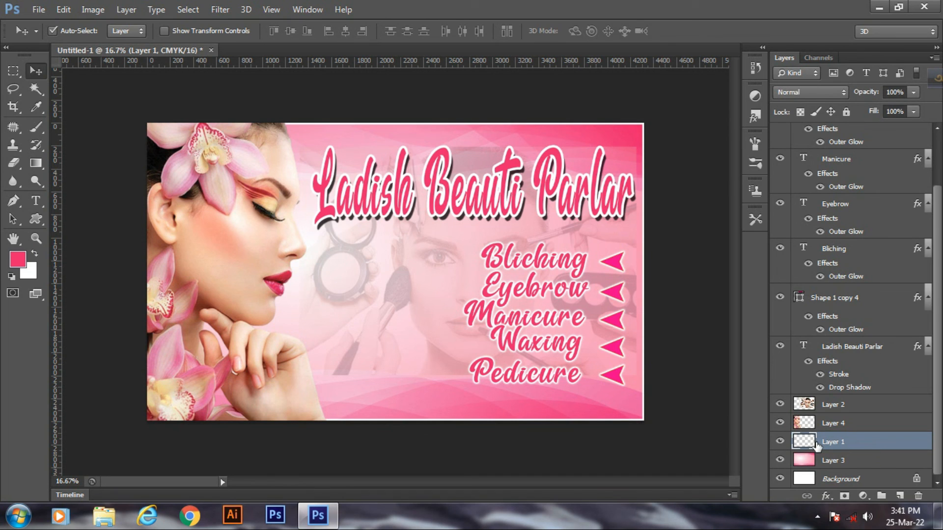
- Bring Layer 1 with the white border forward to the top of the layer stack, above the "Pedicure" text layer
key(ctrl+bracketright)
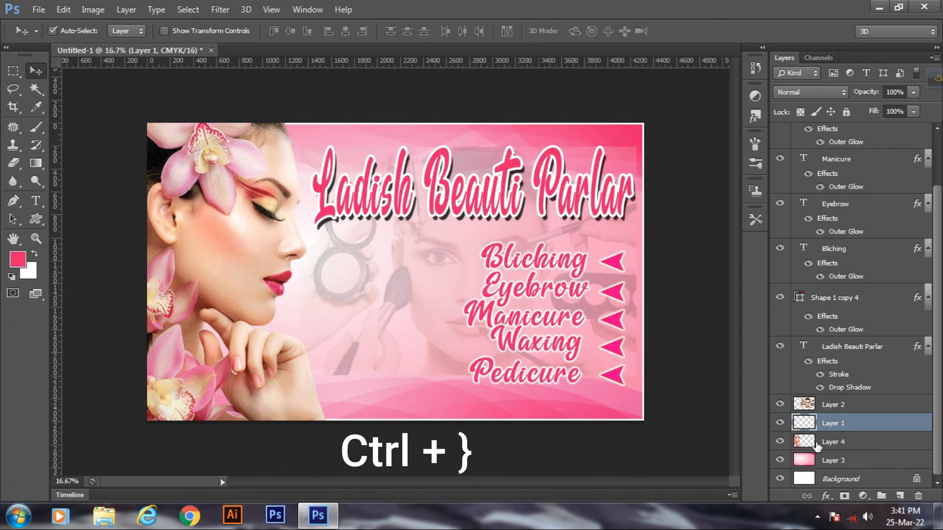
key(ctrl+bracketright)
key(ctrl+bracketright)
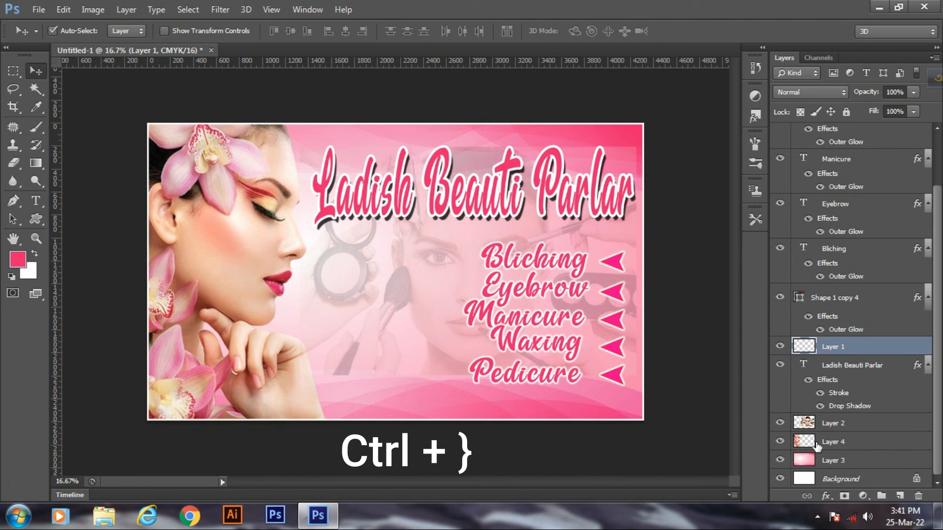
key(ctrl+bracketright)
key(ctrl+bracketright)
key(ctrl+bracketright)
key(ctrl+bracketright)
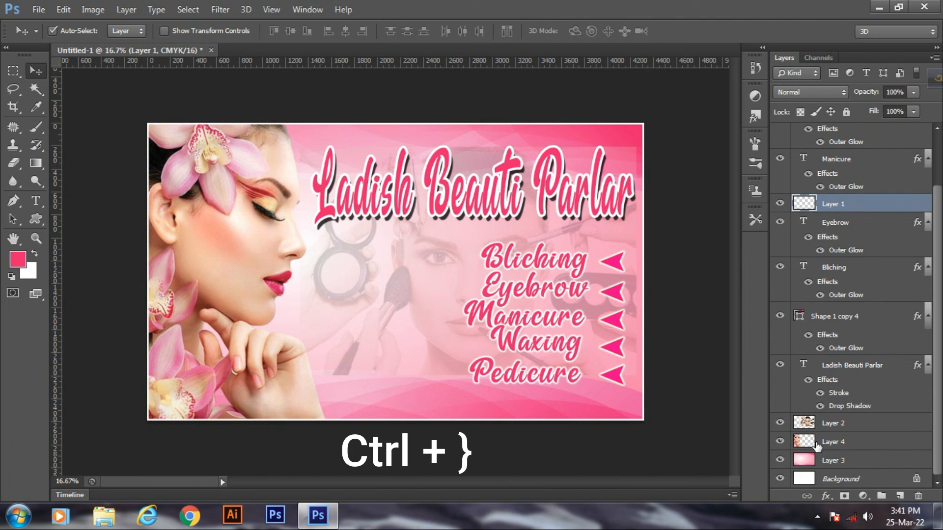
key(ctrl+bracketright)
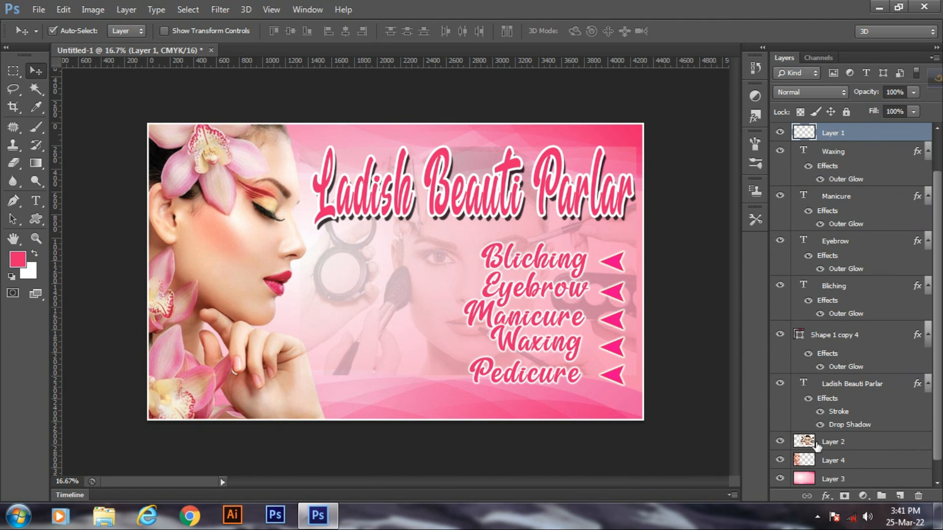
key(ctrl+bracketright)
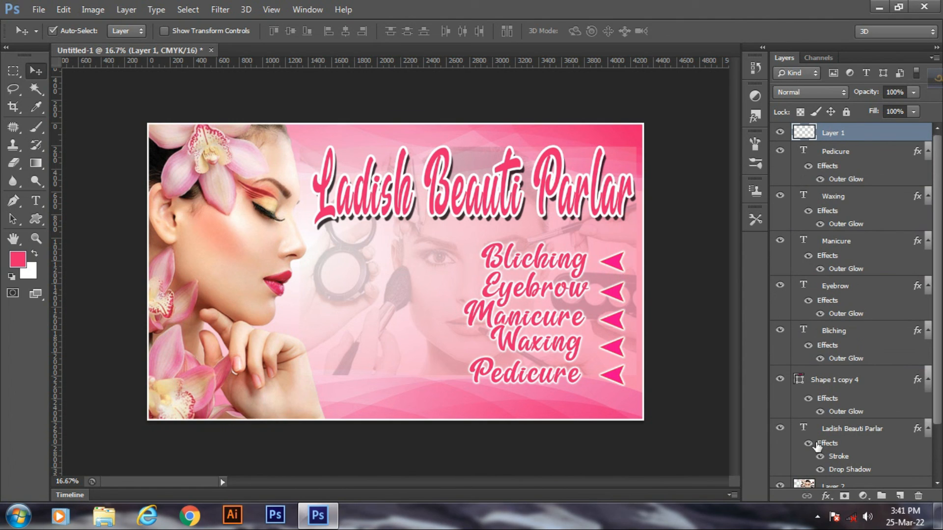